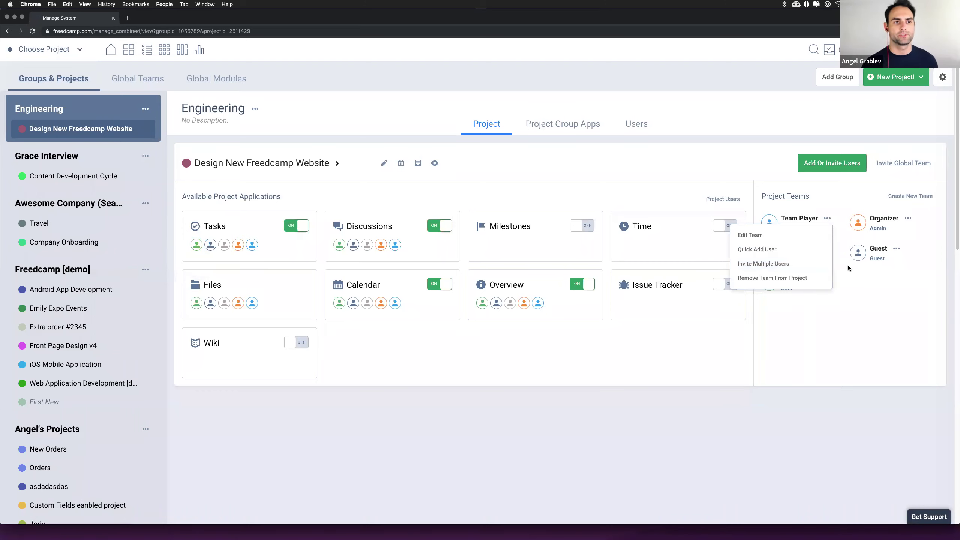
Add the Design global team to the Design New Freedcamp Website project under the Team Player team
click(869, 290)
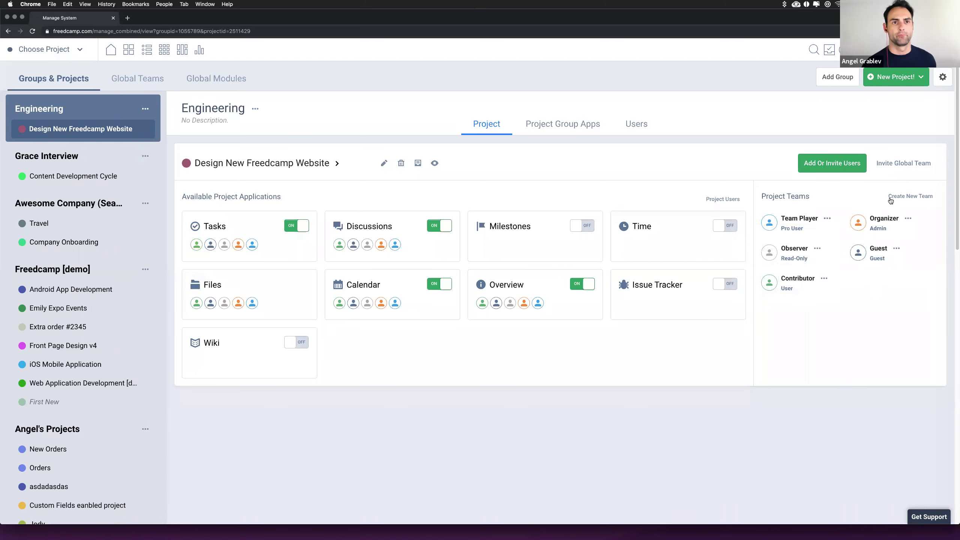
click(903, 168)
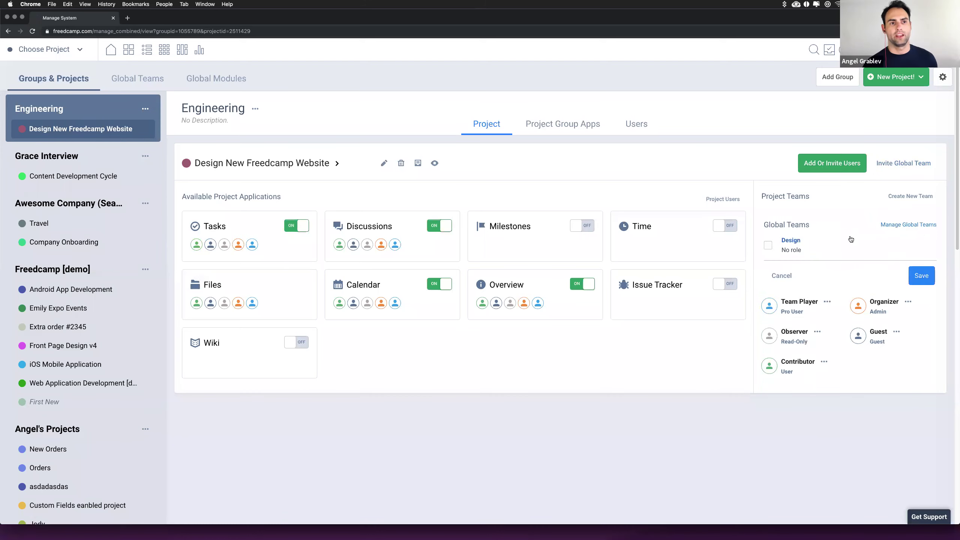
mouse_move(851, 240)
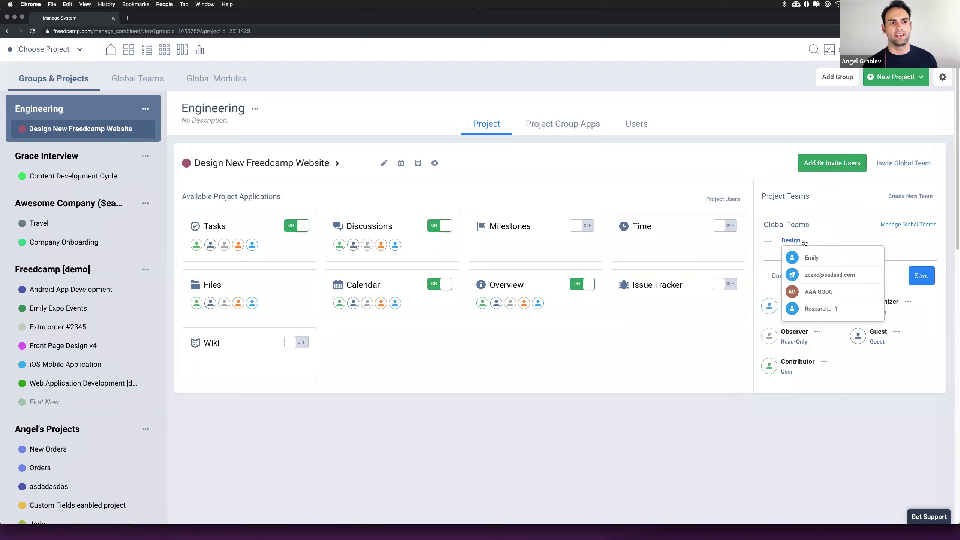
click(769, 245)
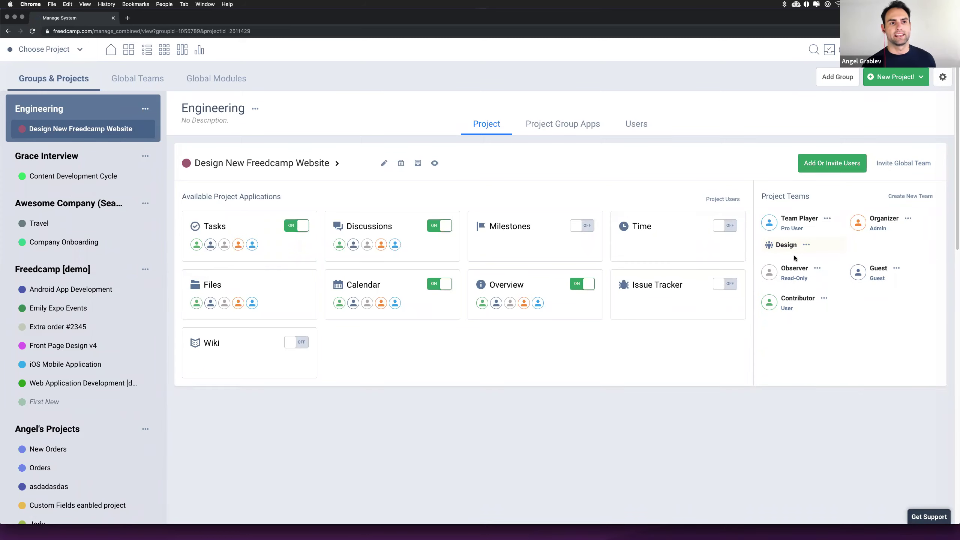
drag(782, 218, 798, 236)
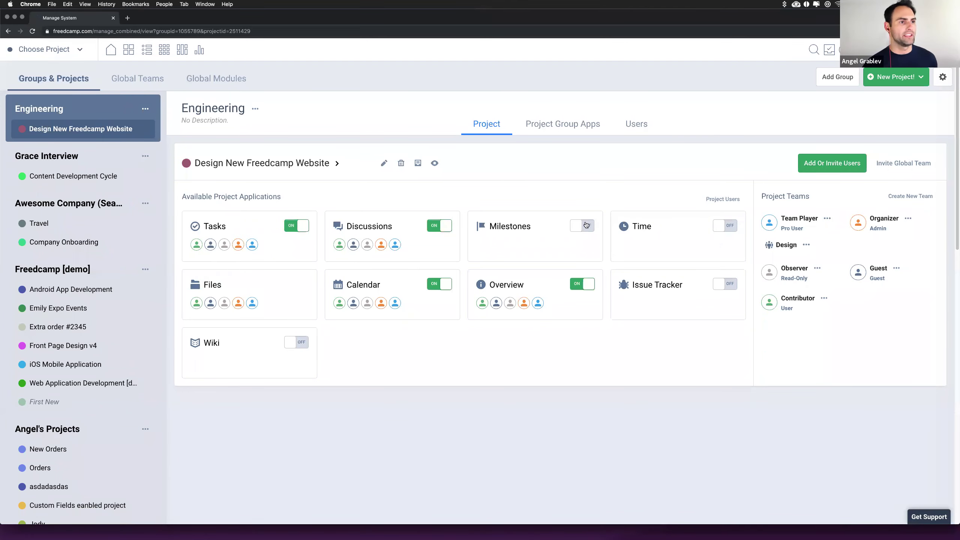
Turn on the Milestones application for the project and remove all teams from it
click(540, 248)
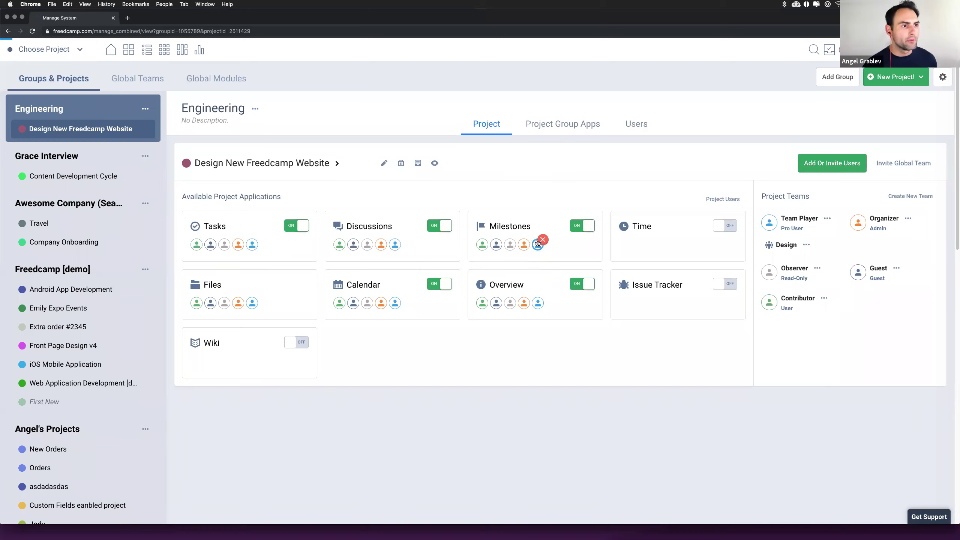
click(542, 241)
click(528, 240)
click(514, 240)
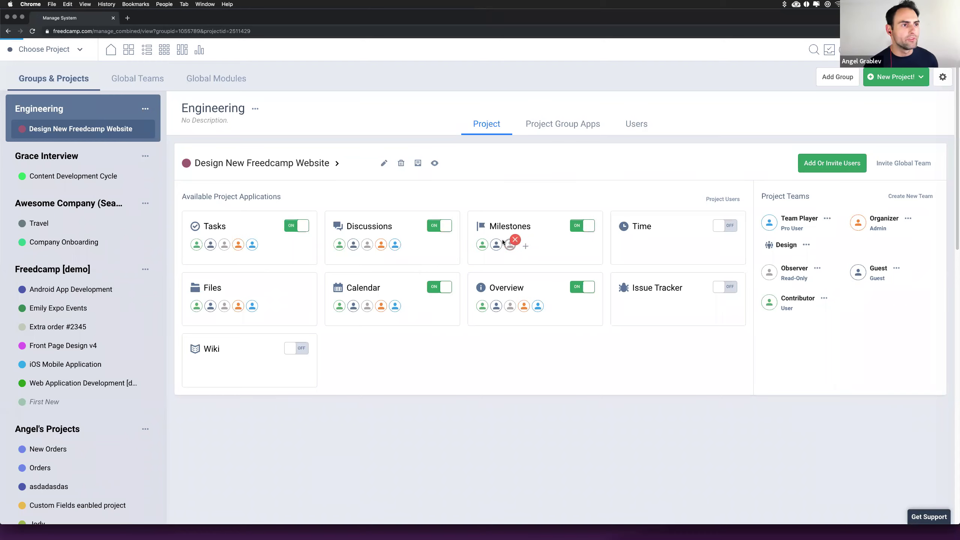
click(500, 241)
click(487, 240)
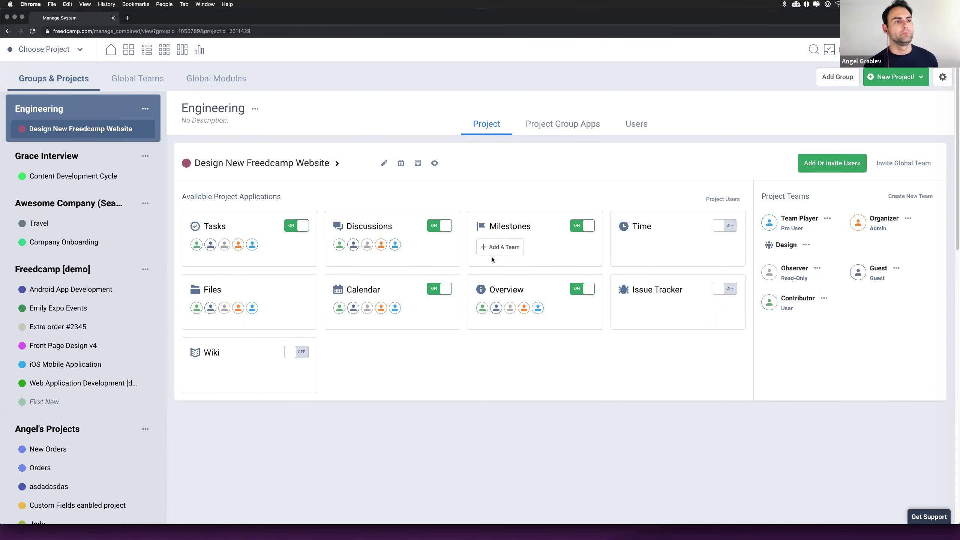
Give the Team Player team access to the Milestones application
click(497, 250)
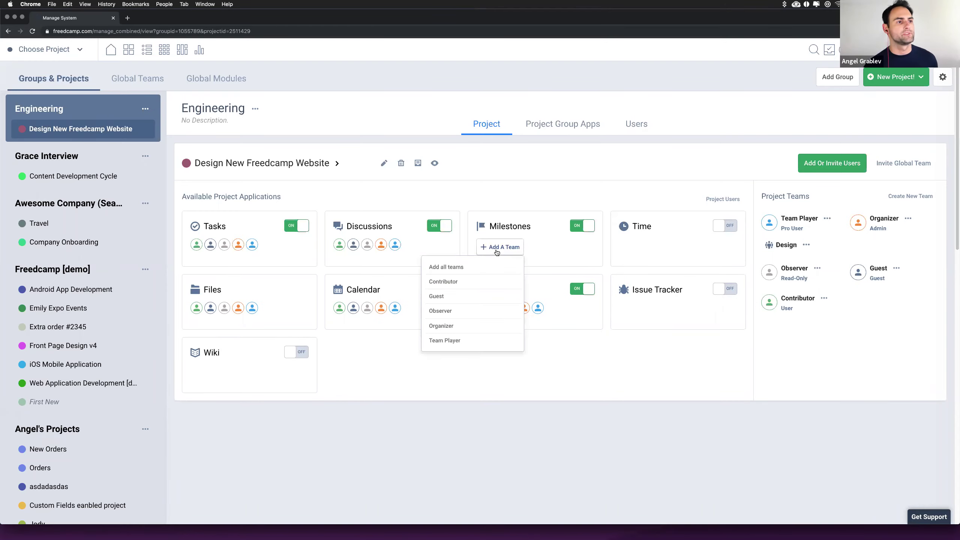
click(472, 341)
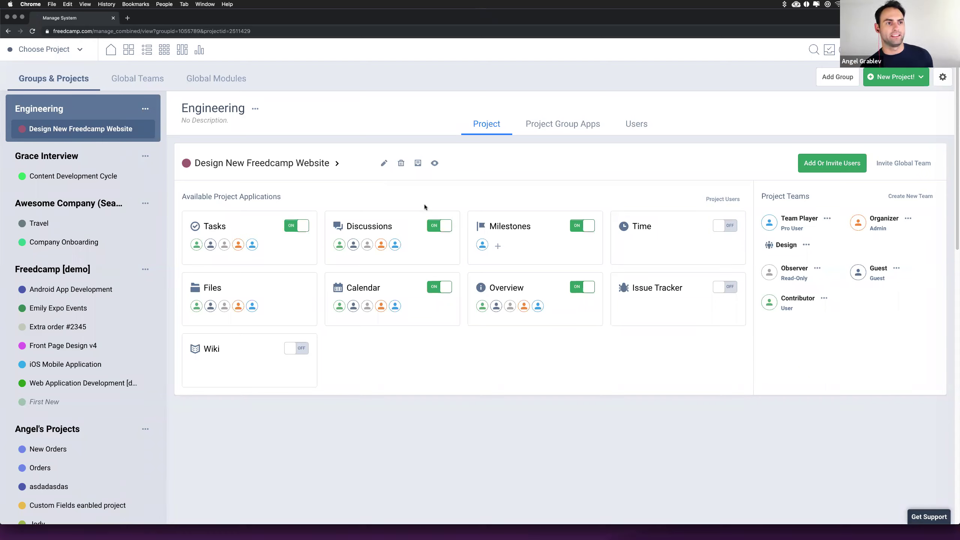
mouse_move(524, 220)
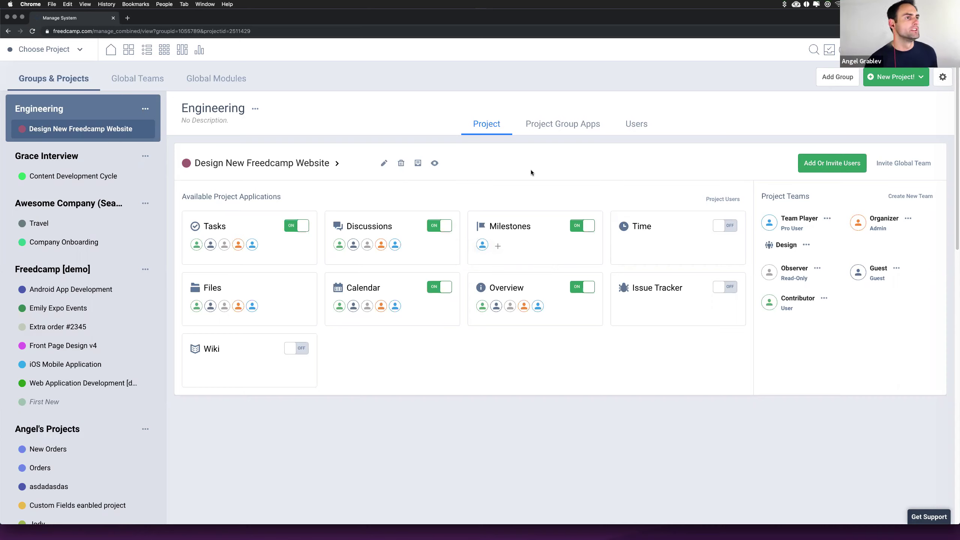
Make the first developer's account an administrator of the Engineering project group
click(637, 125)
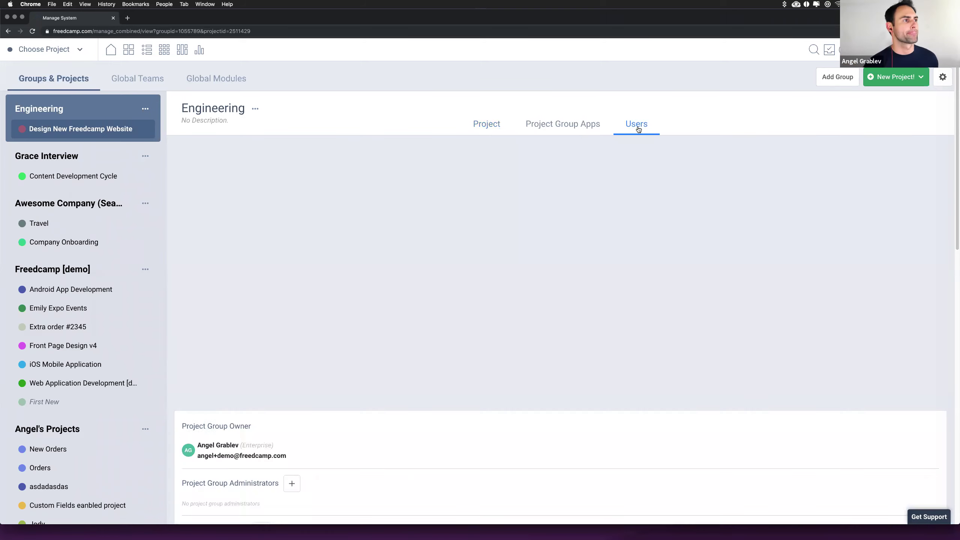
drag(184, 156, 318, 188)
click(323, 191)
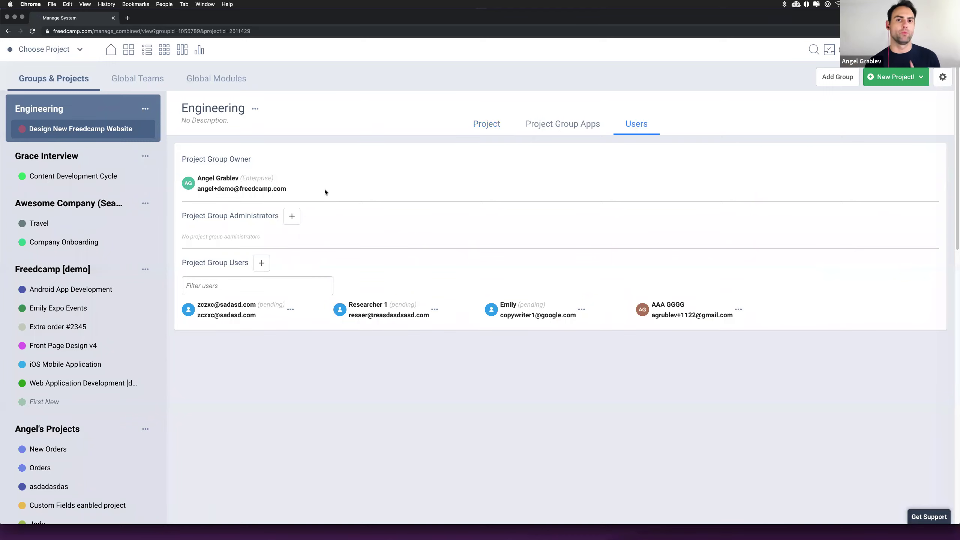
click(292, 218)
scroll(534, 151, down, 5)
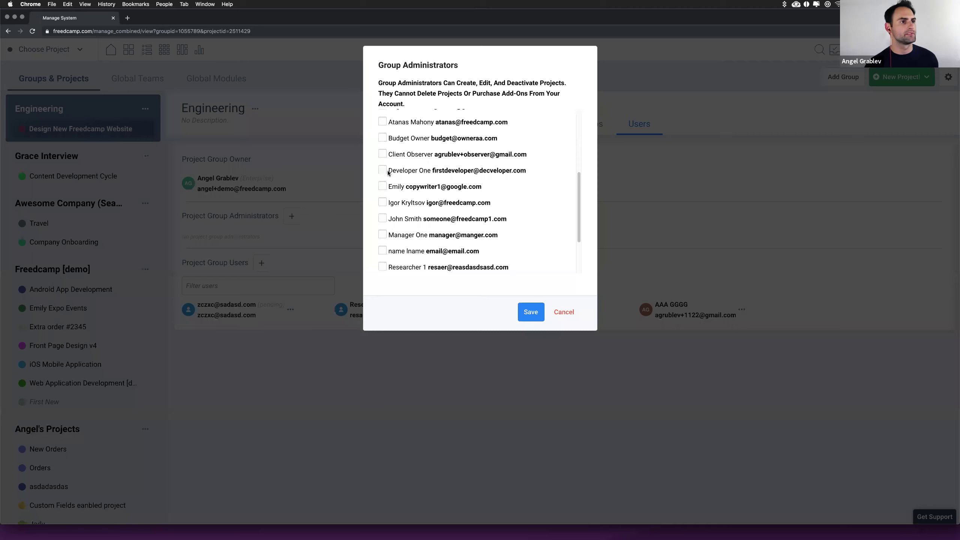
click(382, 170)
click(530, 312)
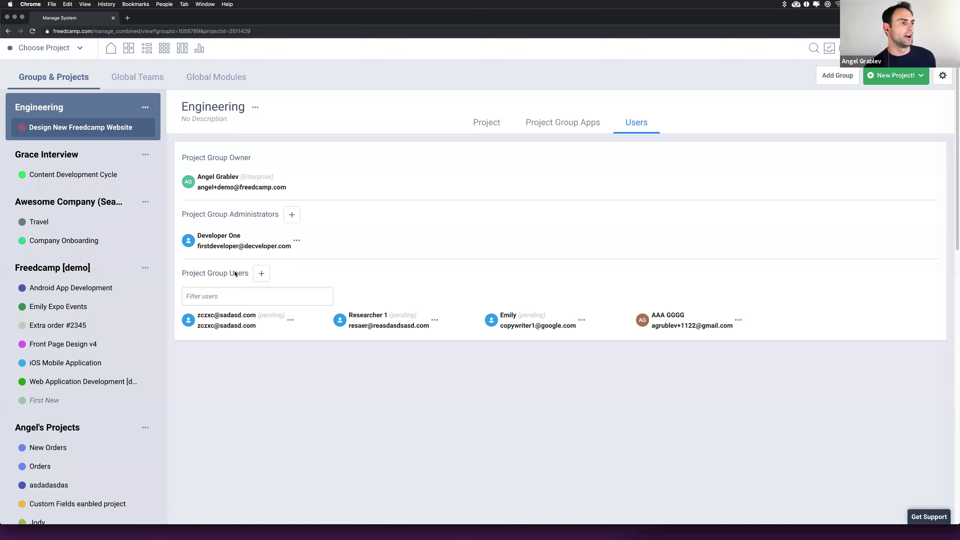
scroll(251, 275, down, 1)
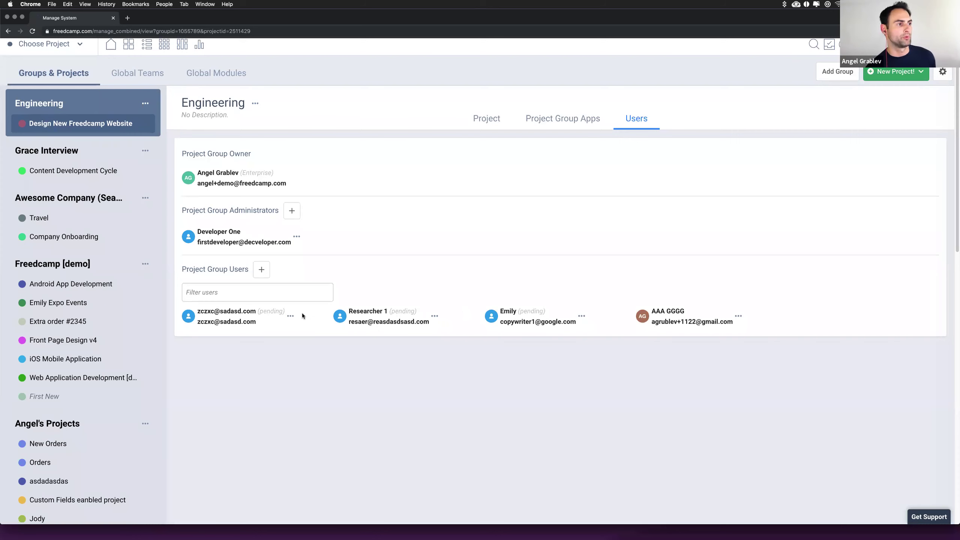
click(262, 271)
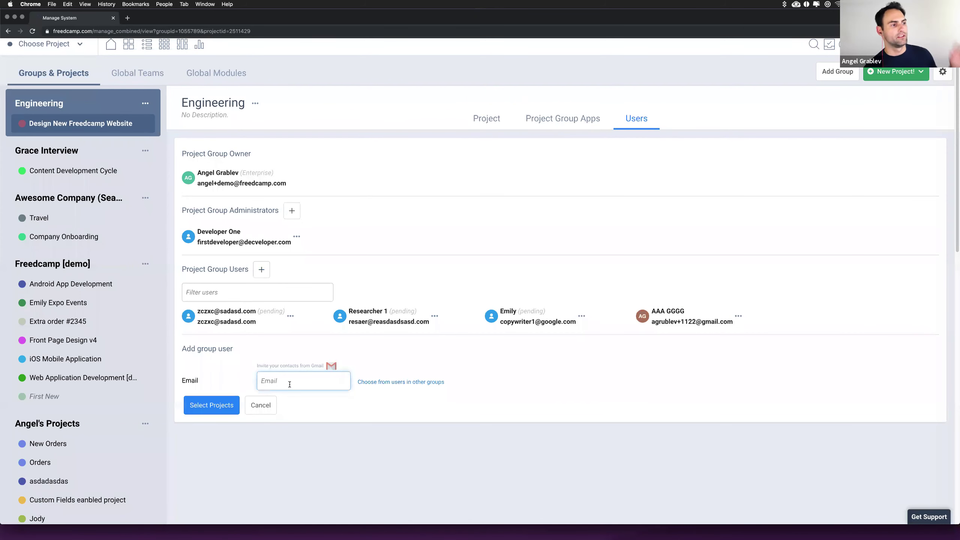
click(260, 406)
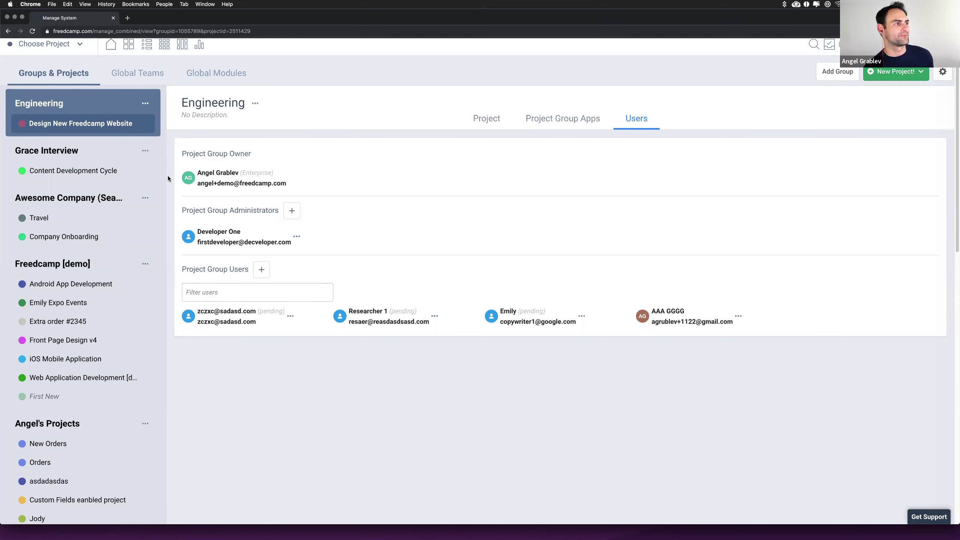
Return to the Design New Freedcamp Website project and view the options of its Design team
click(87, 125)
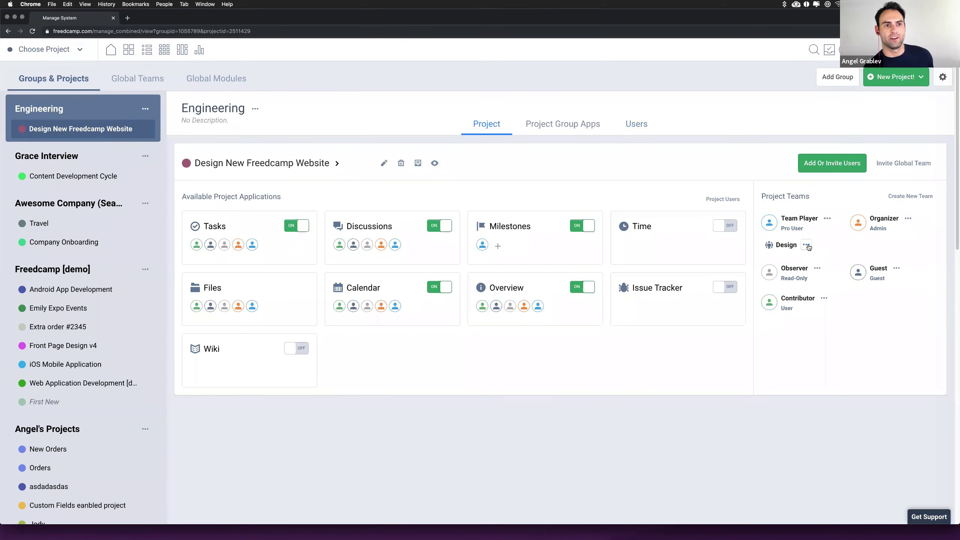
click(807, 246)
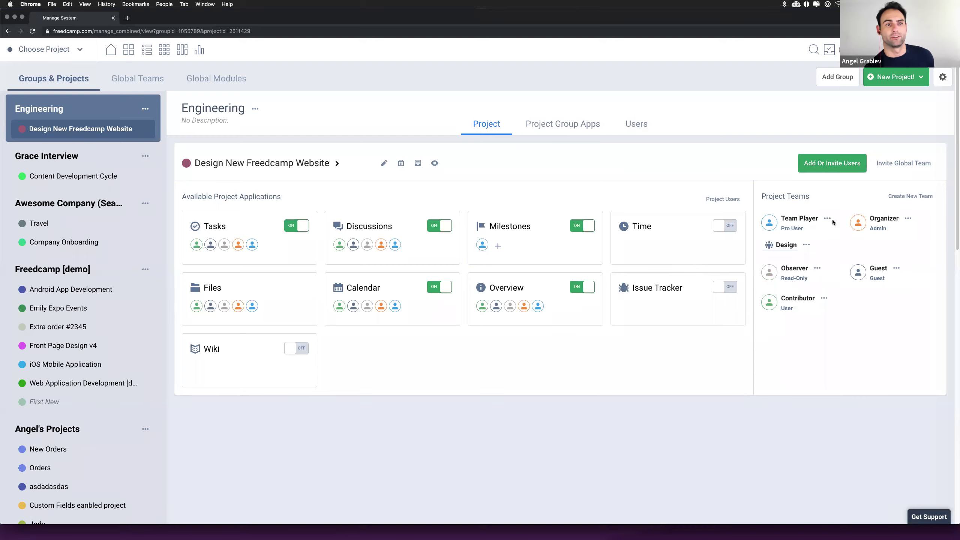
Turn on the CRM application for the Engineering project group and view the users who can be added to it
click(559, 126)
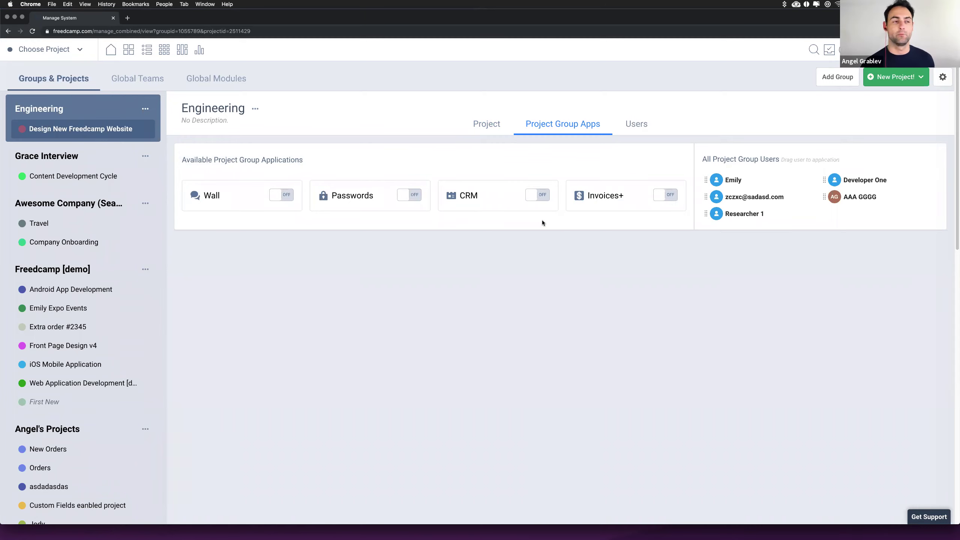
mouse_move(479, 197)
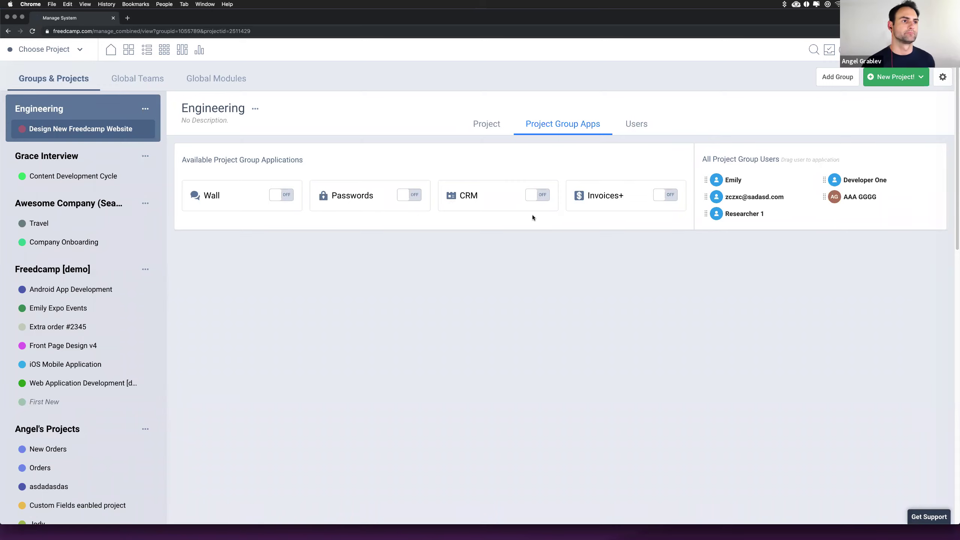
click(539, 196)
click(480, 220)
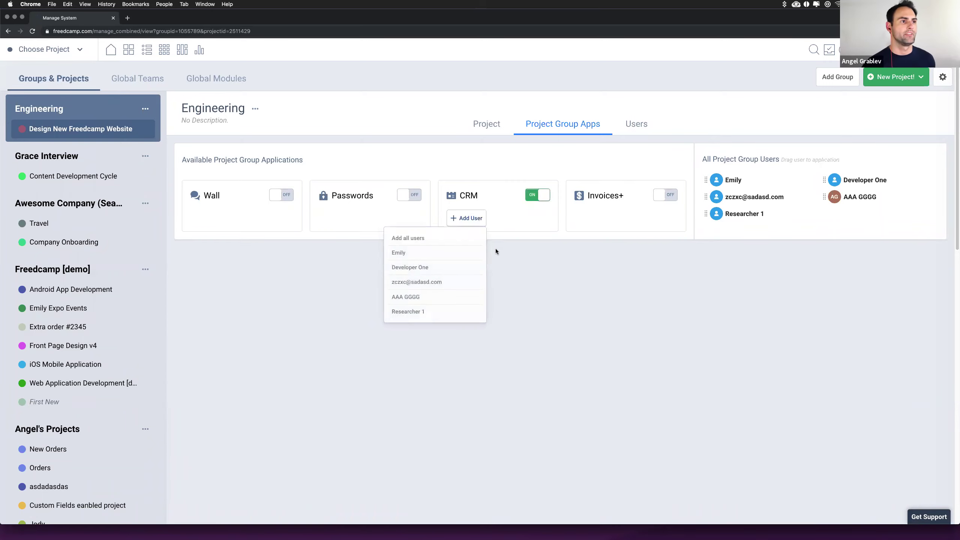
click(543, 286)
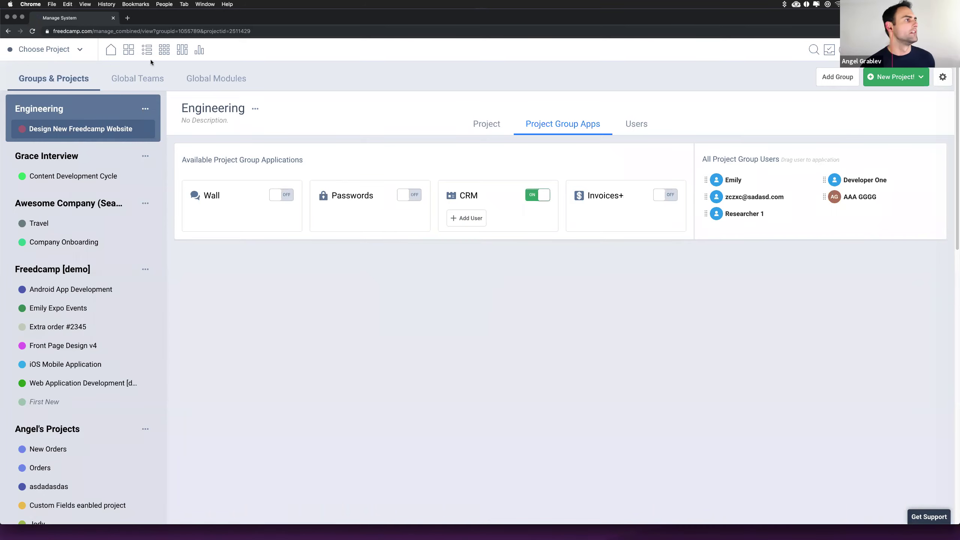
View the global teams with their members and projects, and the available global modules
click(129, 83)
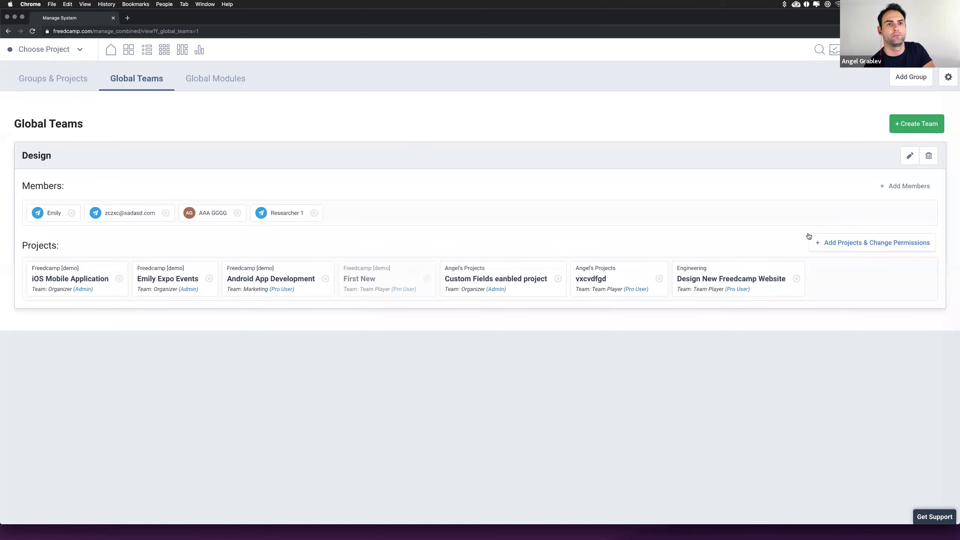
click(188, 84)
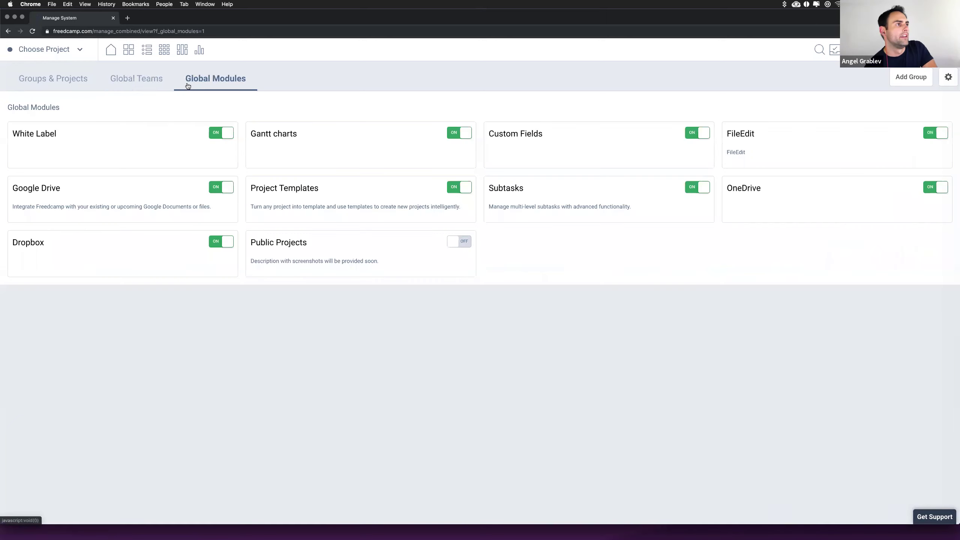
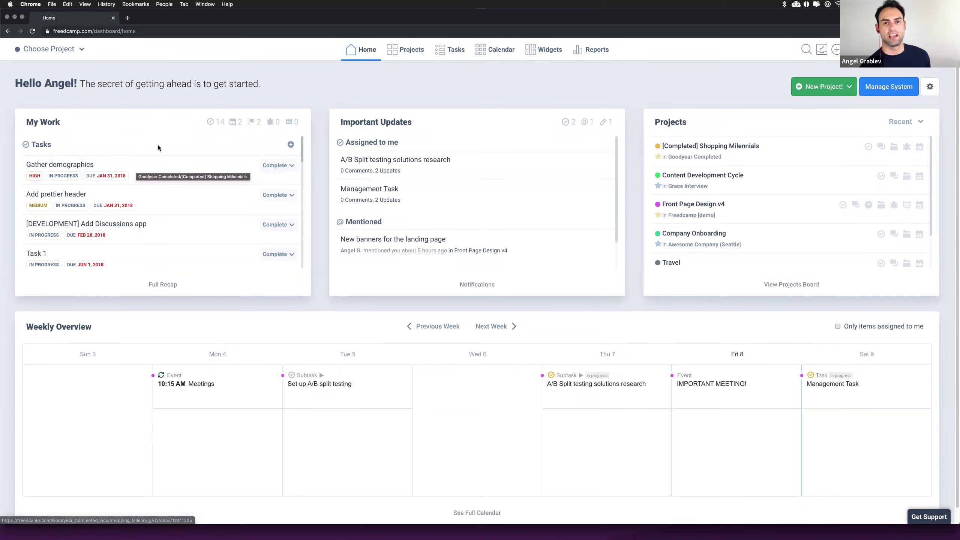
Examine the tasks, events and milestones in My Work and the Important Updates entries on the home dashboard
scroll(178, 159, down, 1)
scroll(192, 220, up, 1)
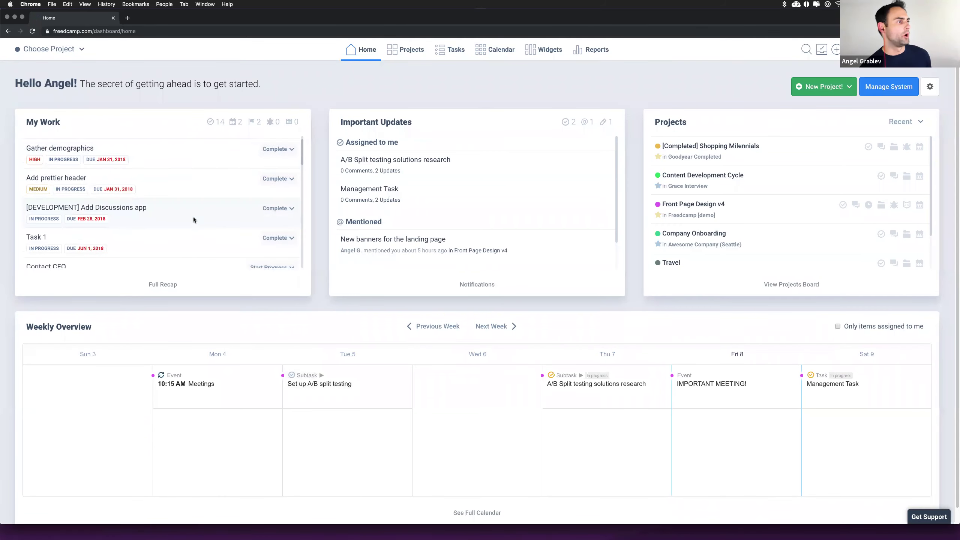
scroll(193, 196, down, 5)
scroll(195, 199, down, 8)
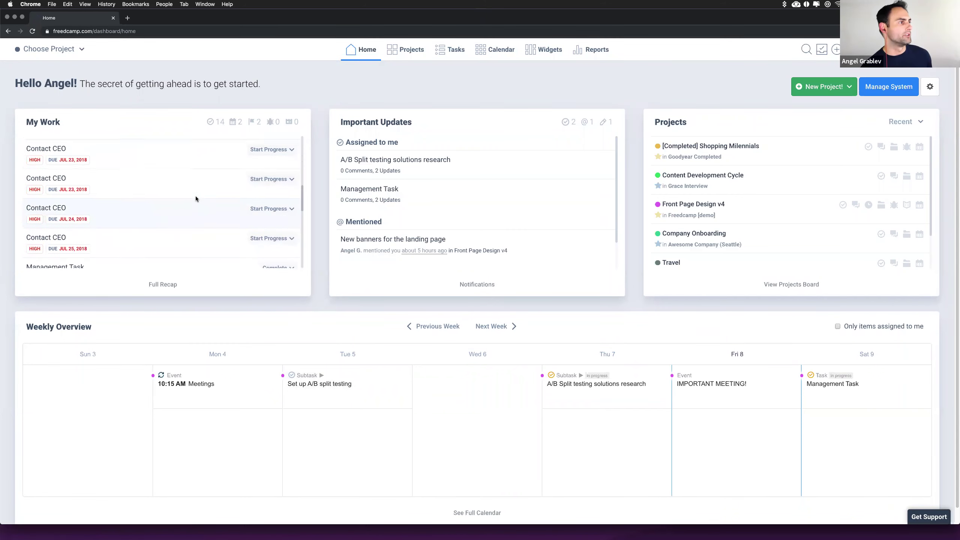
scroll(197, 194, up, 3)
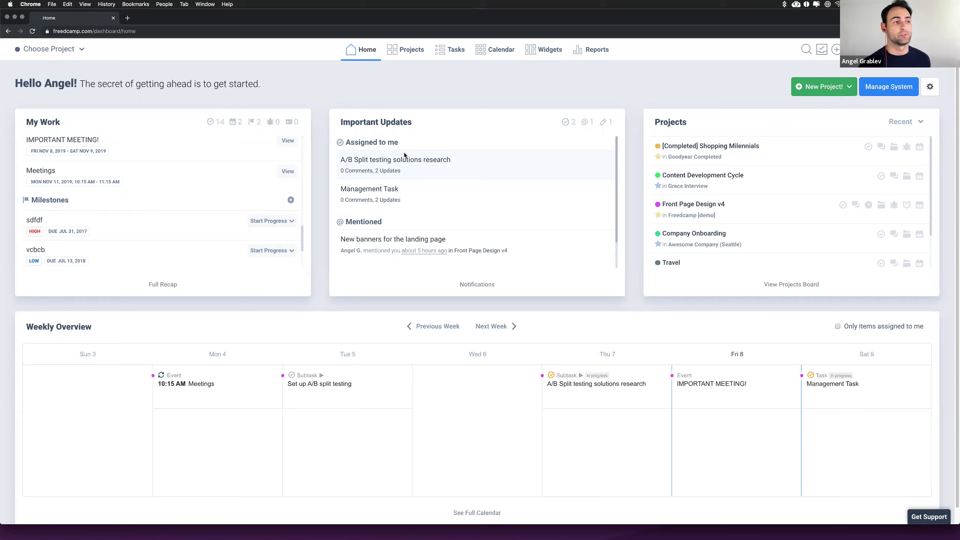
scroll(418, 191, down, 1)
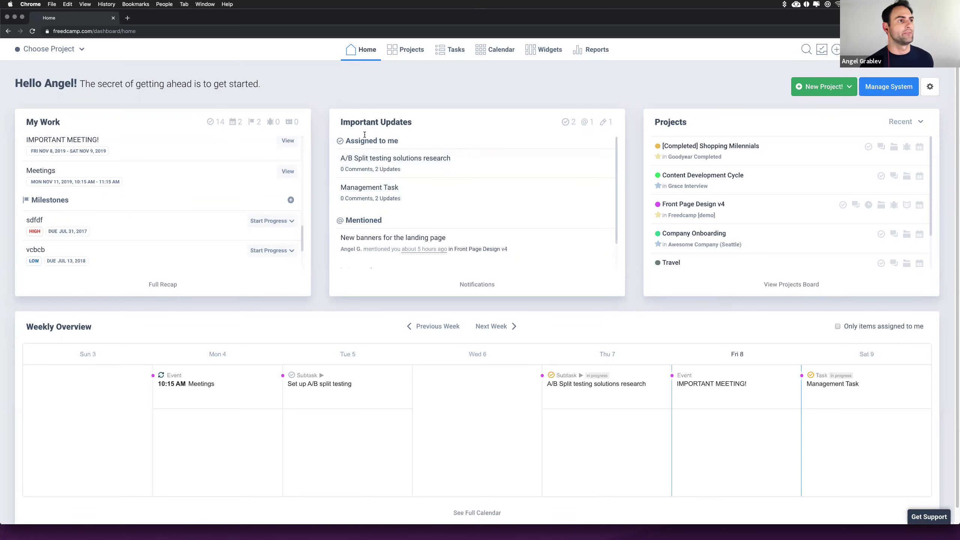
scroll(397, 190, down, 1)
scroll(397, 191, down, 3)
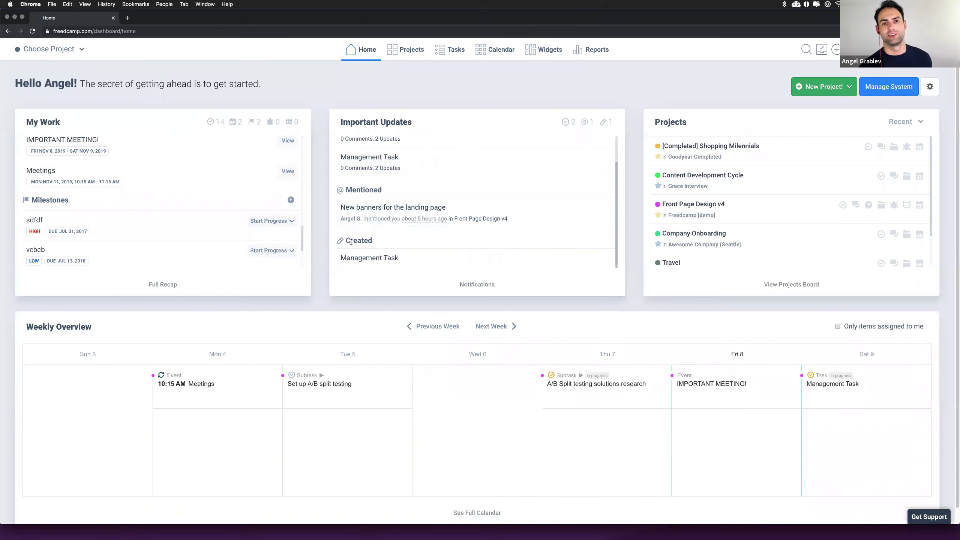
scroll(321, 238, down, 1)
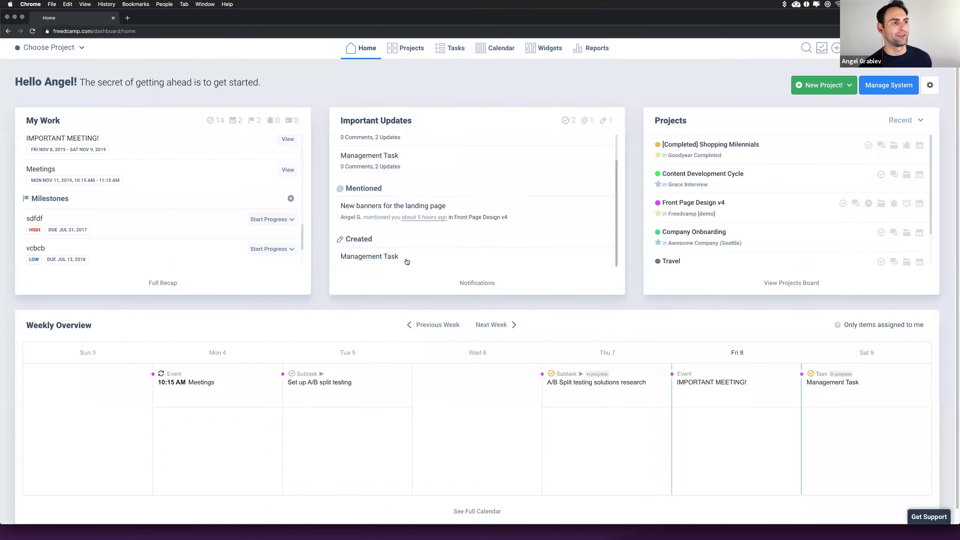
scroll(405, 256, up, 3)
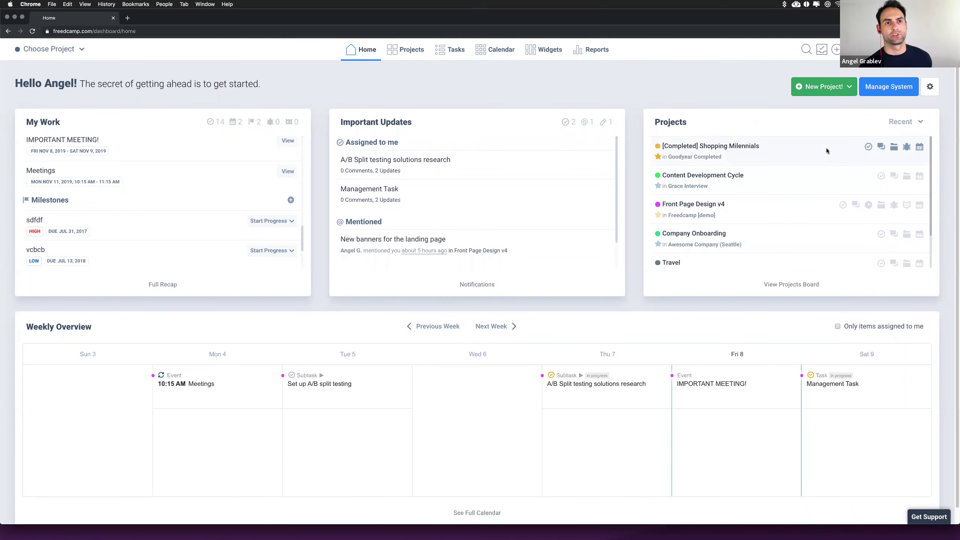
View the sorting choices for the dashboard's project list and show the following week in the Weekly Overview
click(891, 124)
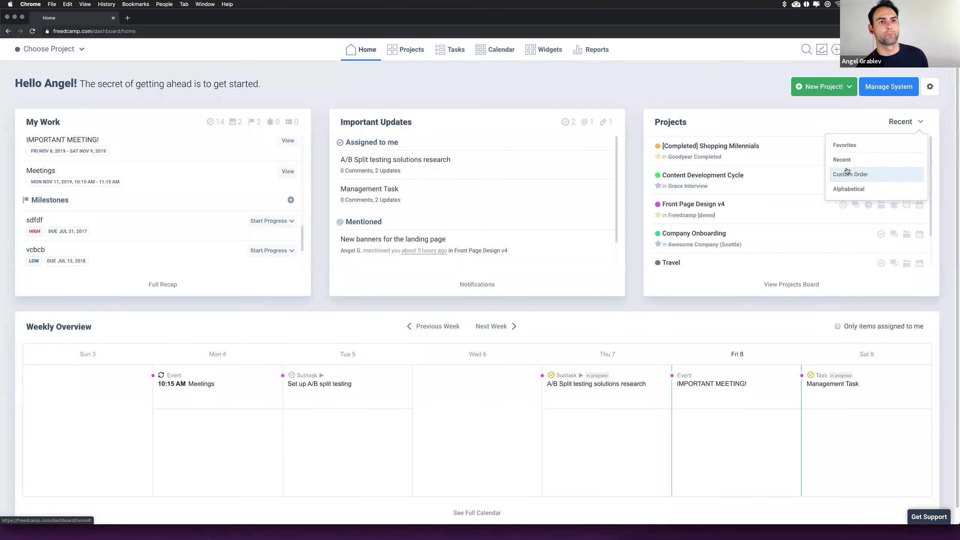
scroll(692, 433, down, 1)
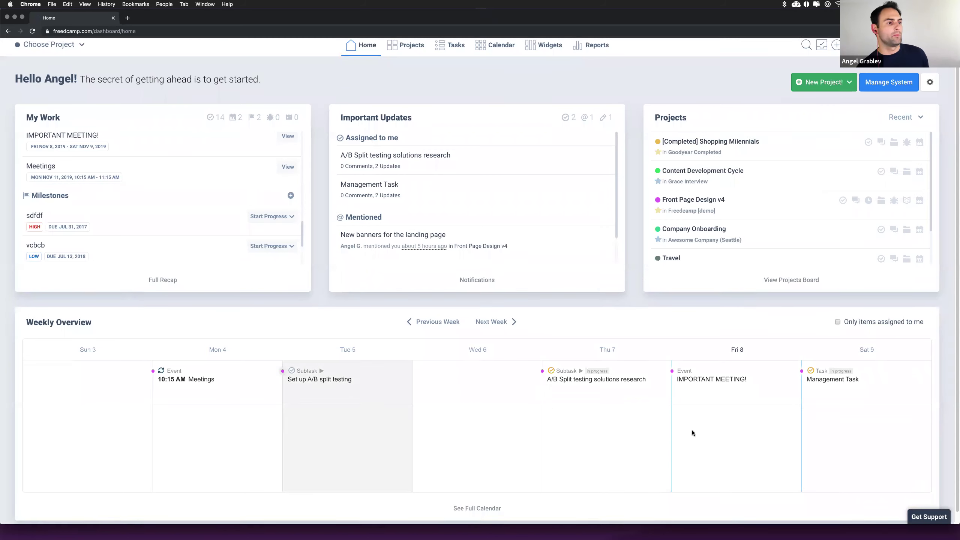
scroll(93, 412, down, 1)
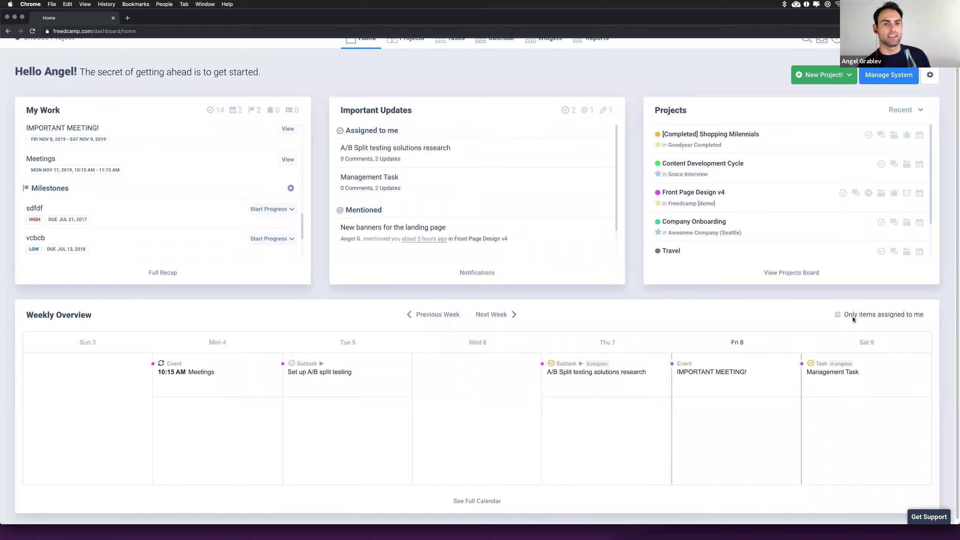
click(499, 318)
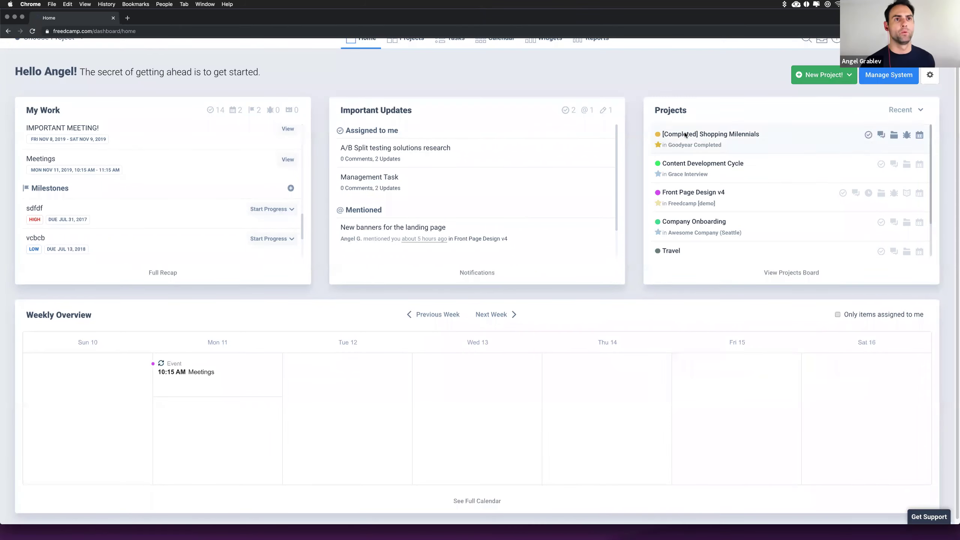
scroll(575, 105, up, 1)
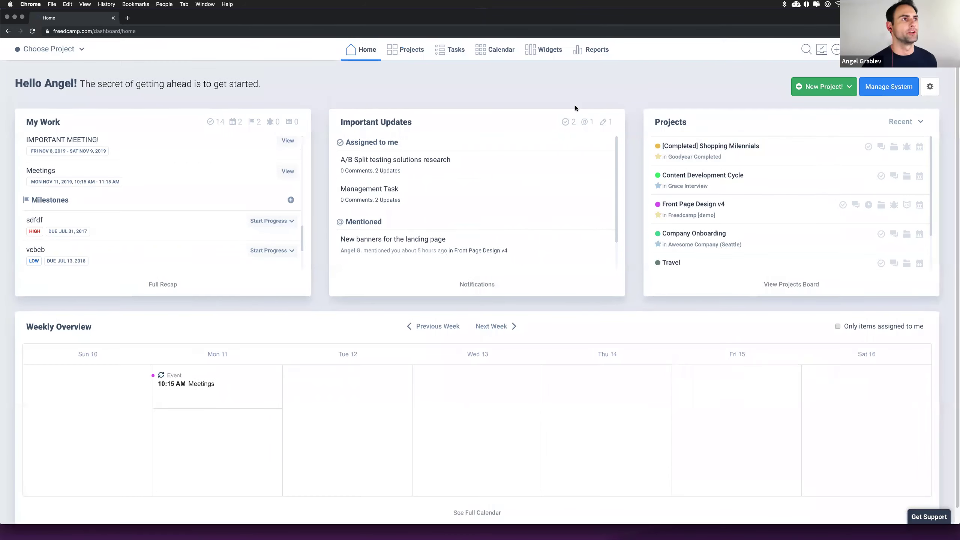
Go to the global tasks board and view its filter criteria, including the selectable project groups
click(462, 51)
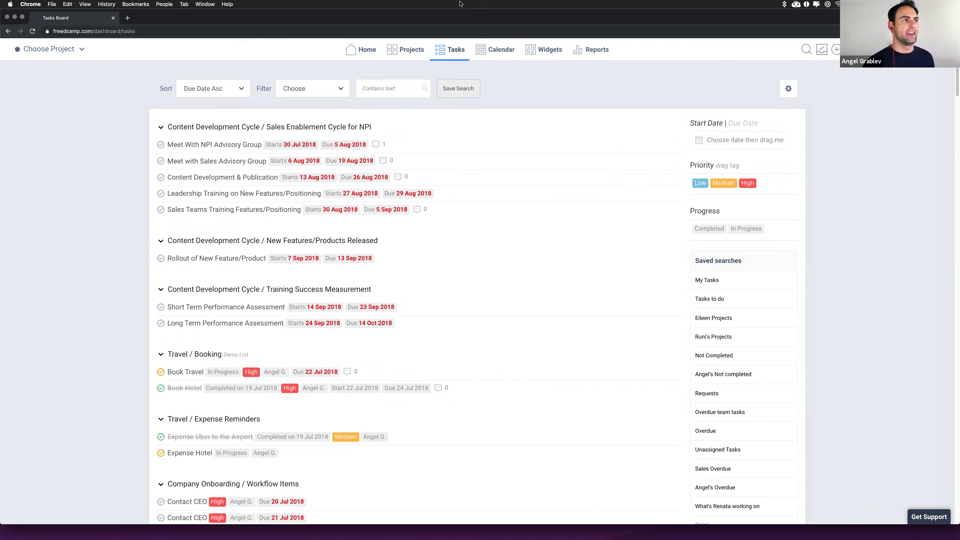
click(323, 92)
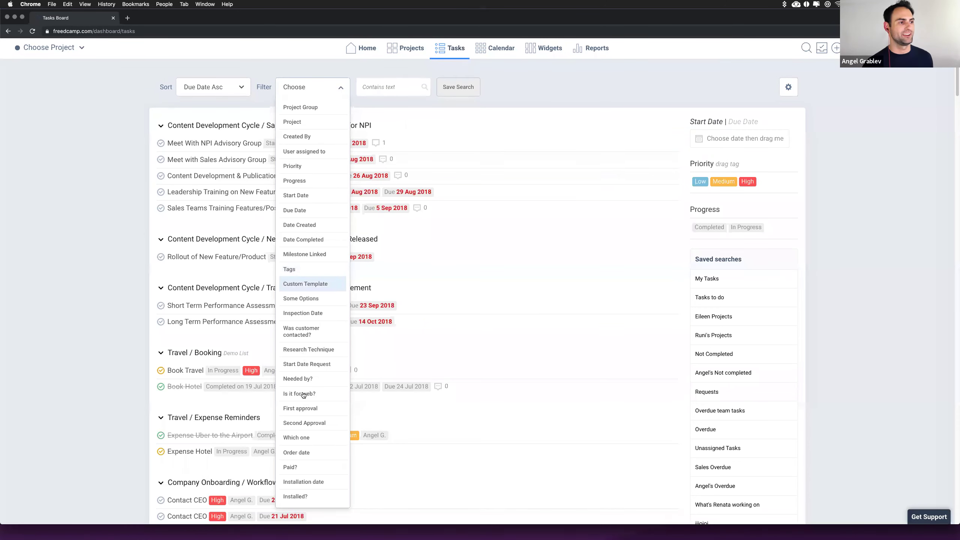
mouse_move(314, 227)
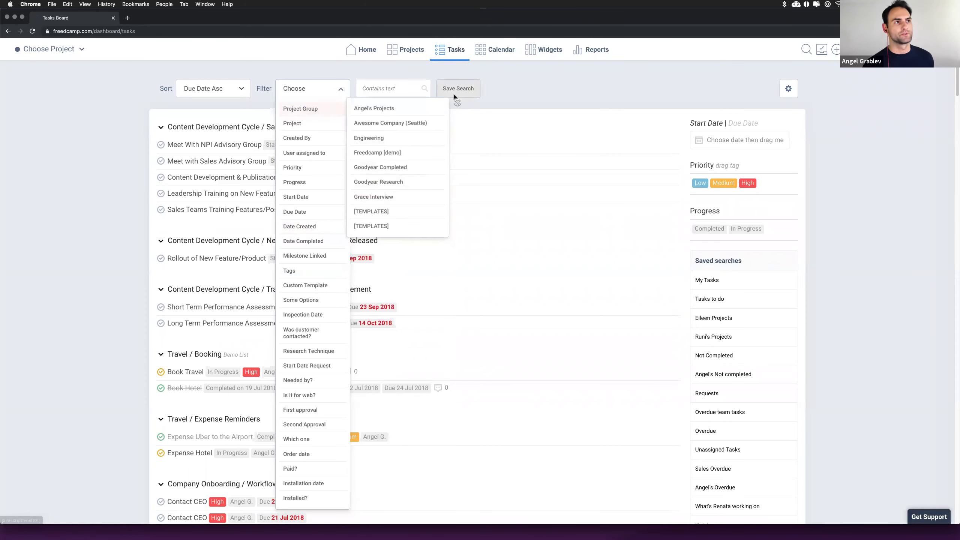
click(383, 108)
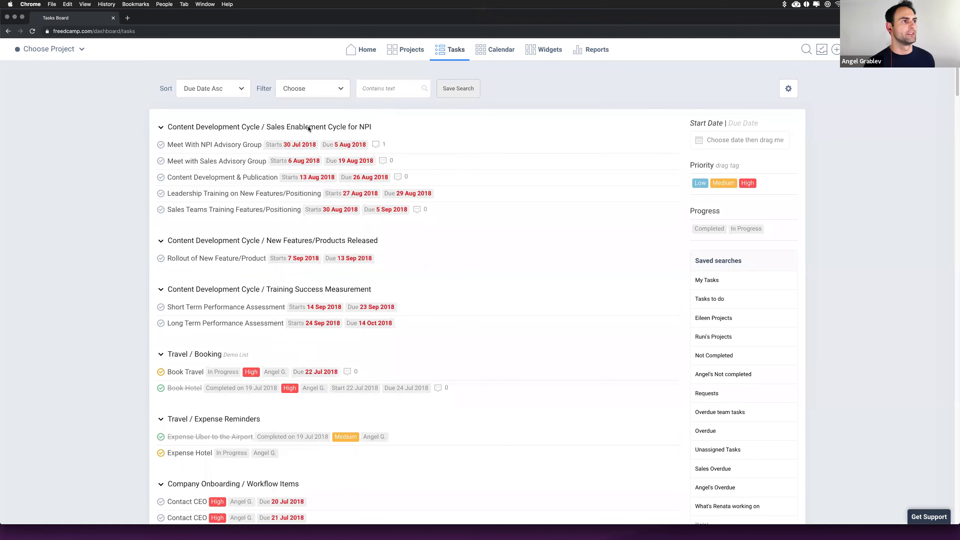
Examine the task lists from all projects on the global tasks board
scroll(349, 225, down, 1)
scroll(350, 224, down, 2)
mouse_move(176, 173)
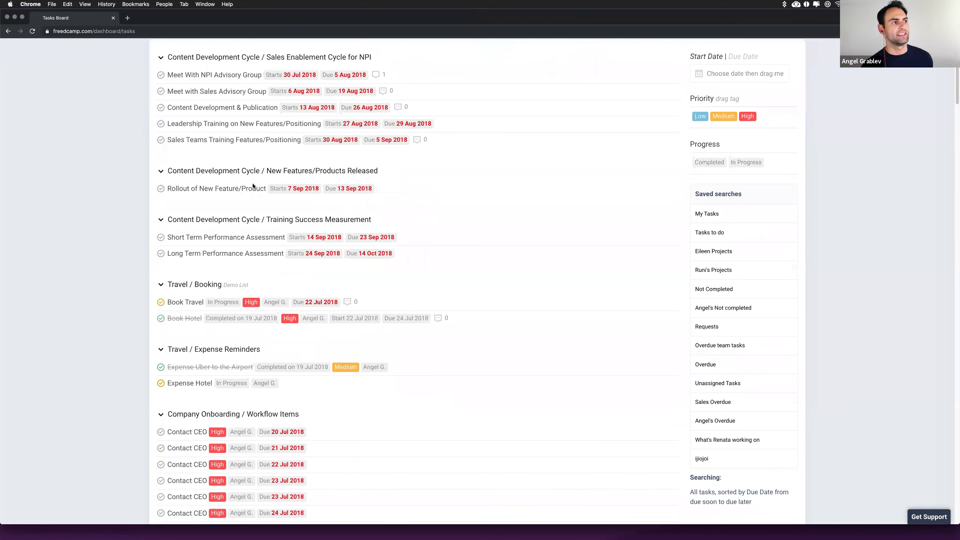
scroll(436, 326, down, 2)
scroll(438, 327, down, 5)
scroll(438, 329, up, 8)
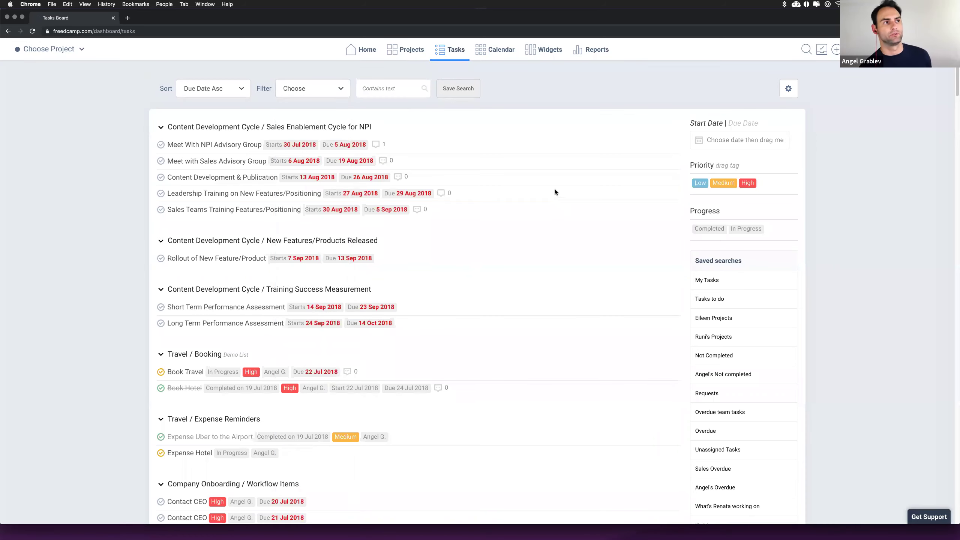
Go to the global calendar and view the criteria available for filtering it
click(506, 55)
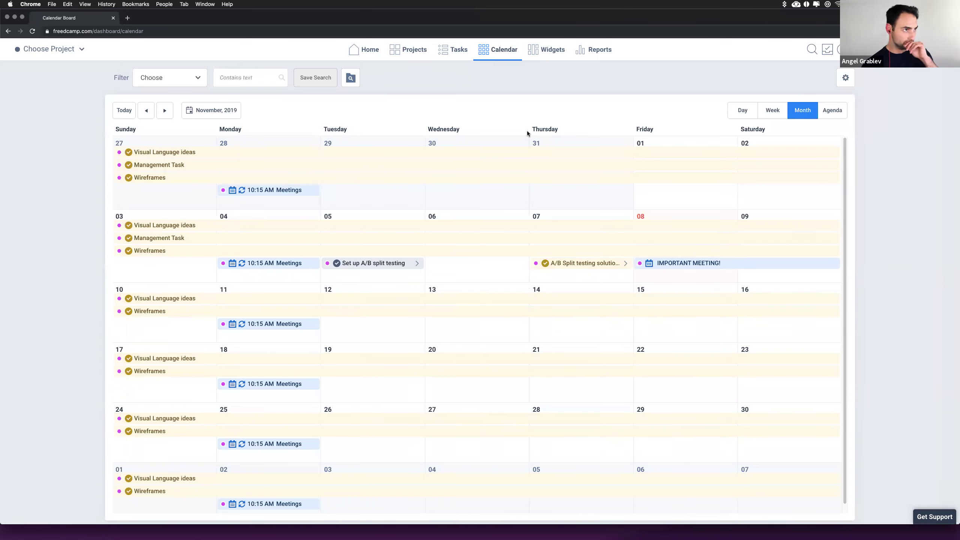
click(172, 80)
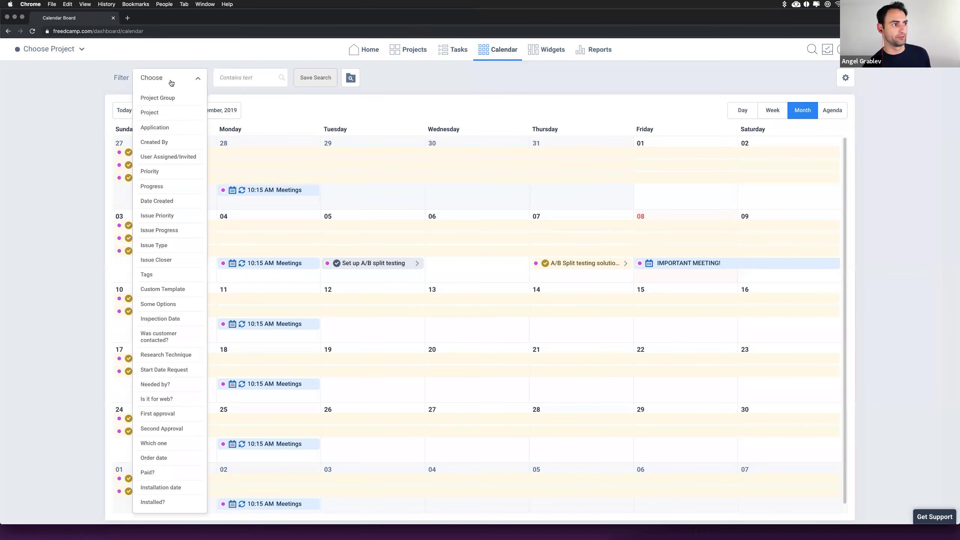
mouse_move(150, 152)
click(71, 138)
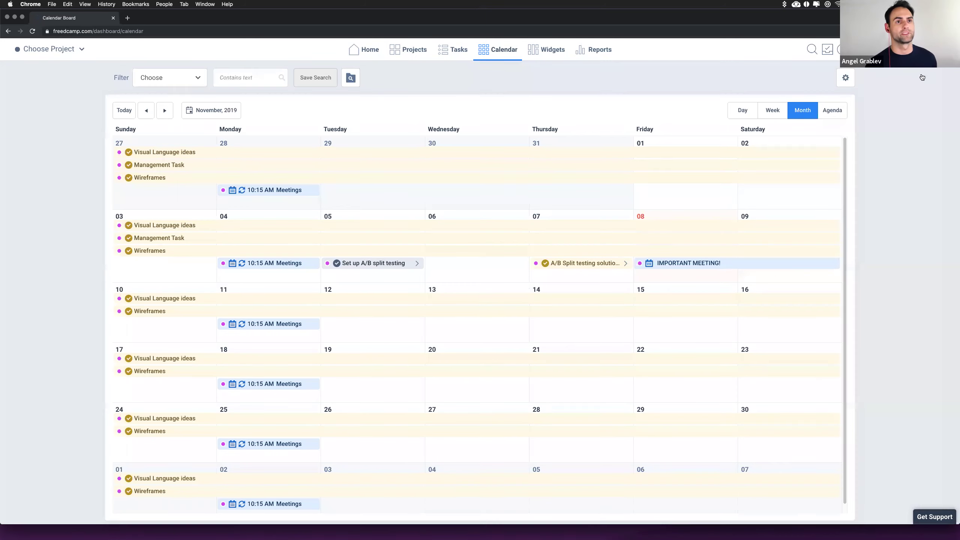
Mark the A/B Split testing solutions research subtask on November 7 as completed in the calendar
click(546, 264)
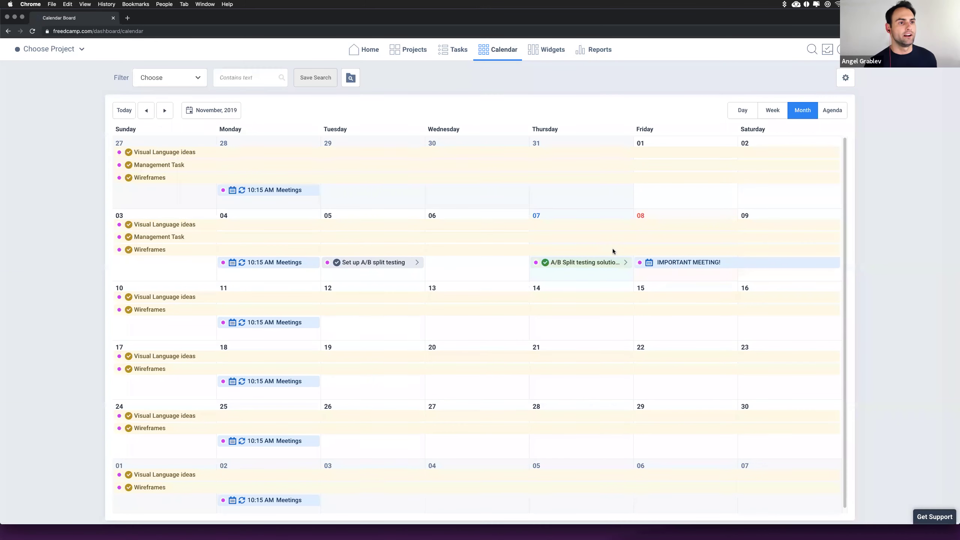
Open the Visual Language ideas task in a separate tab, and view the October 28 Meetings event from the calendar
click(189, 224)
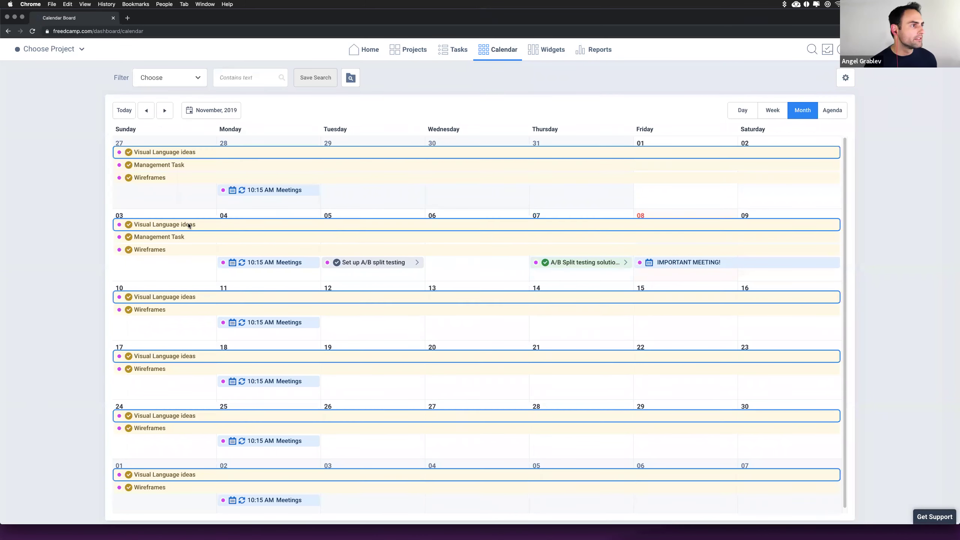
click(292, 328)
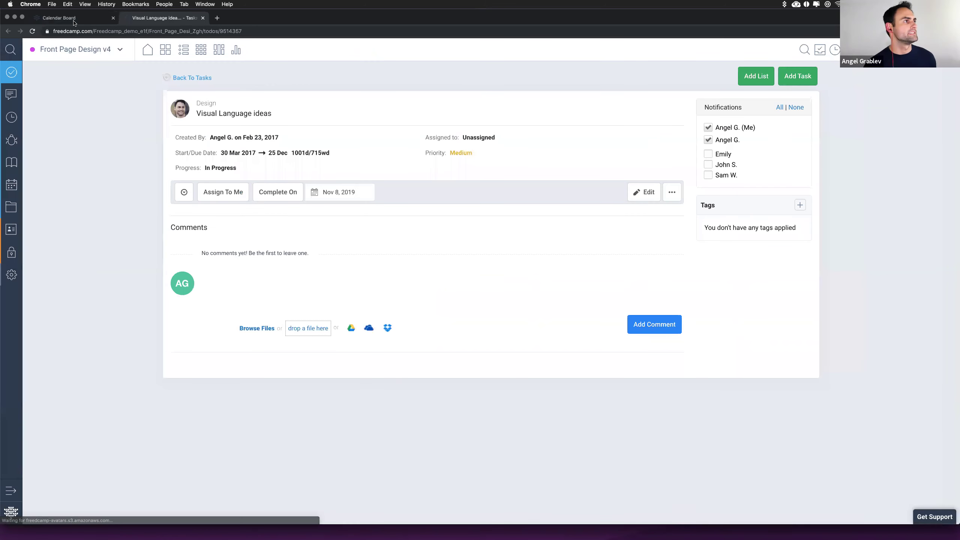
key(ctrl+shift+Tab)
click(274, 189)
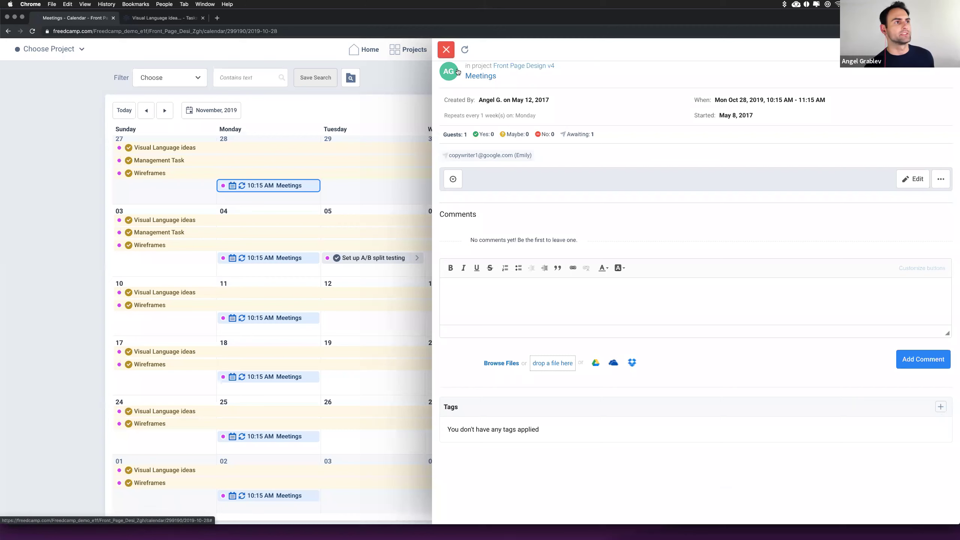
click(447, 50)
Go to the Widgets board and view the project, progress and count options for a new Tasks widget without creating it
click(548, 58)
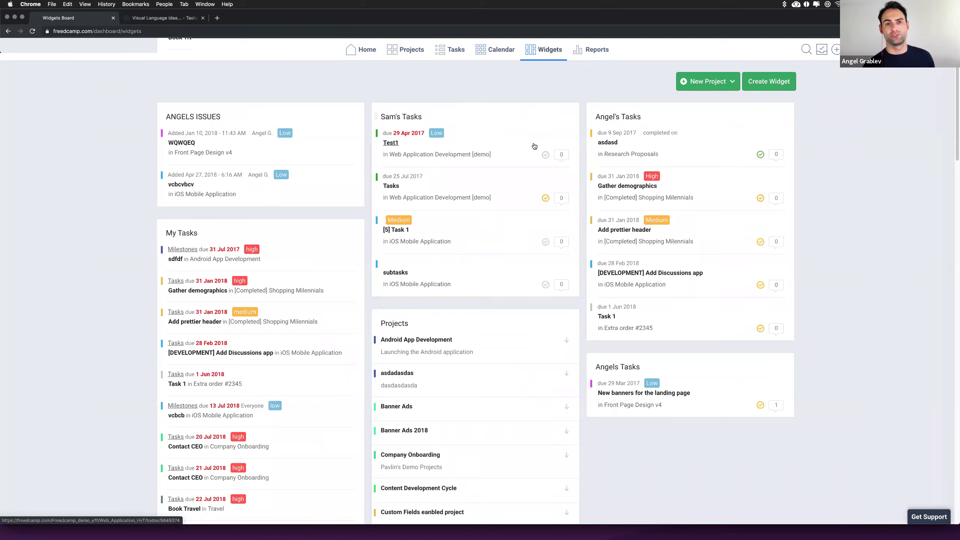
click(774, 87)
click(562, 87)
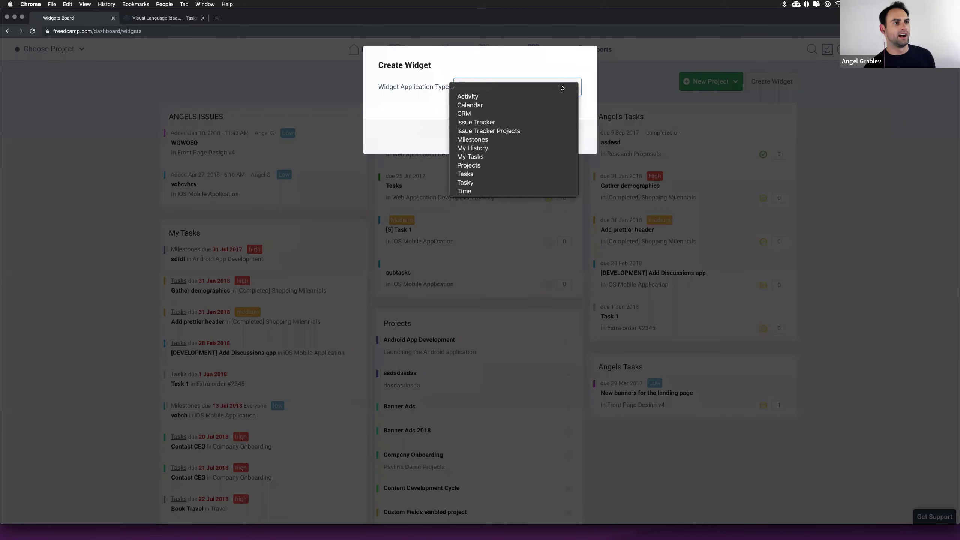
click(511, 177)
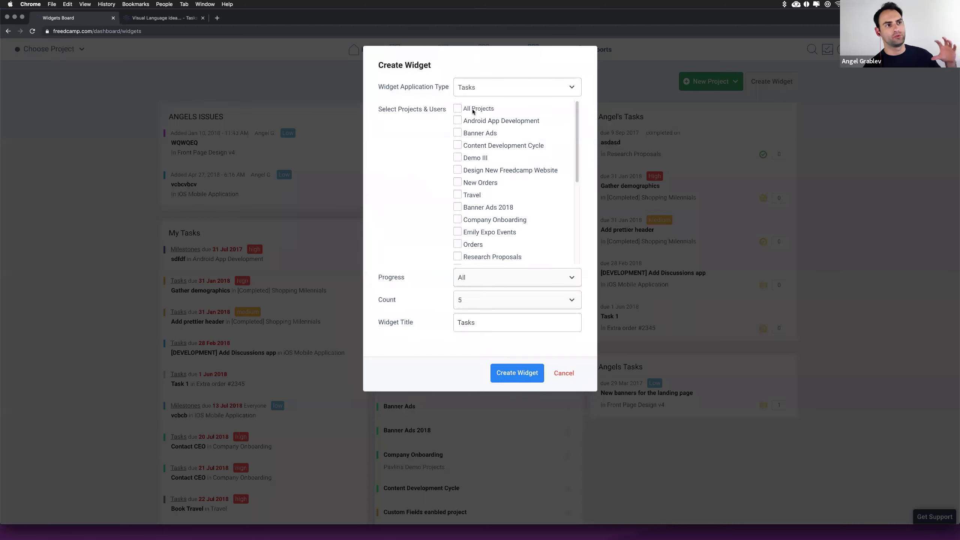
click(490, 279)
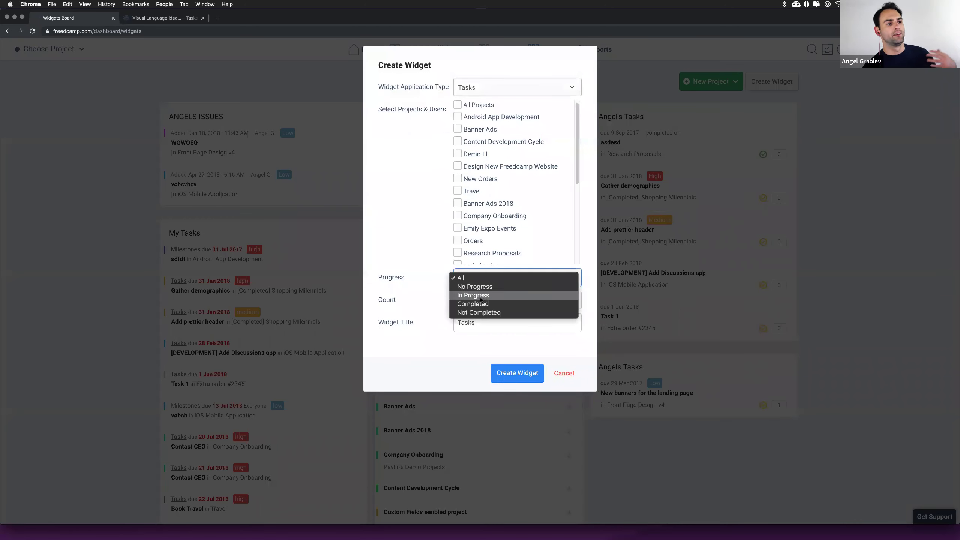
key(Escape)
click(455, 302)
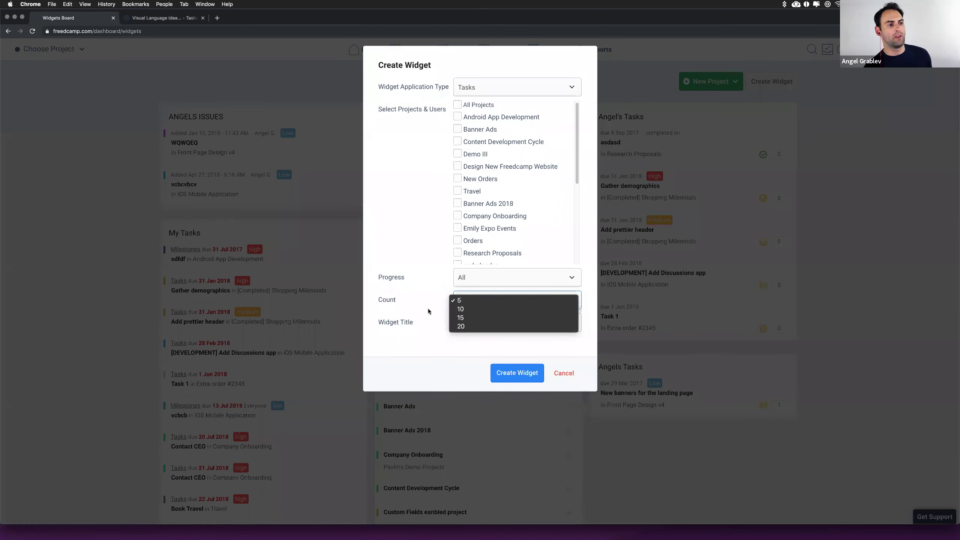
click(428, 311)
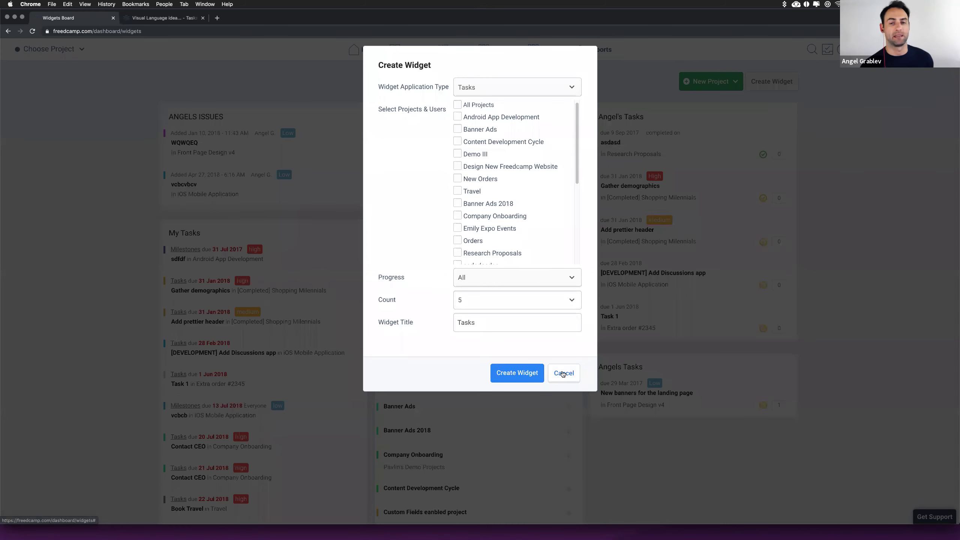
click(562, 374)
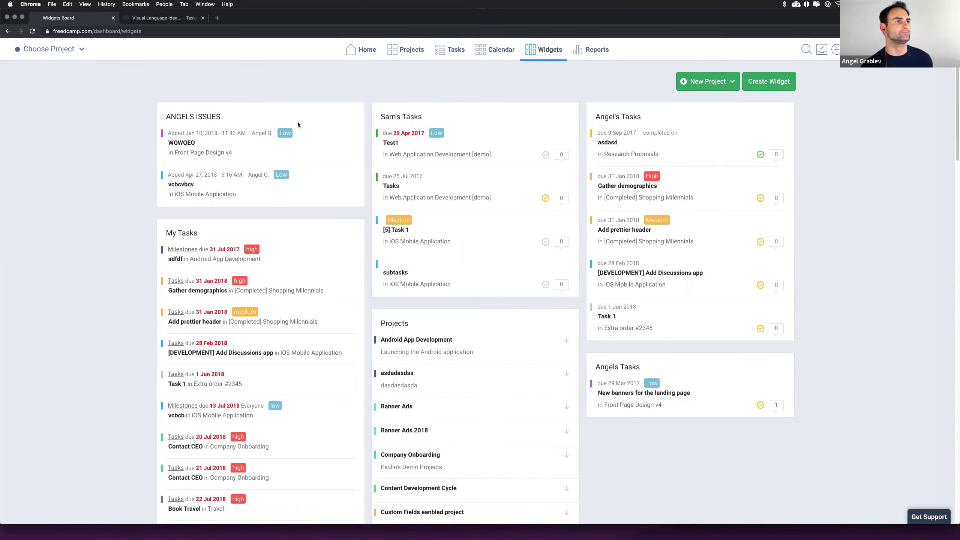
key(super+Tab)
key(alt+super+p)
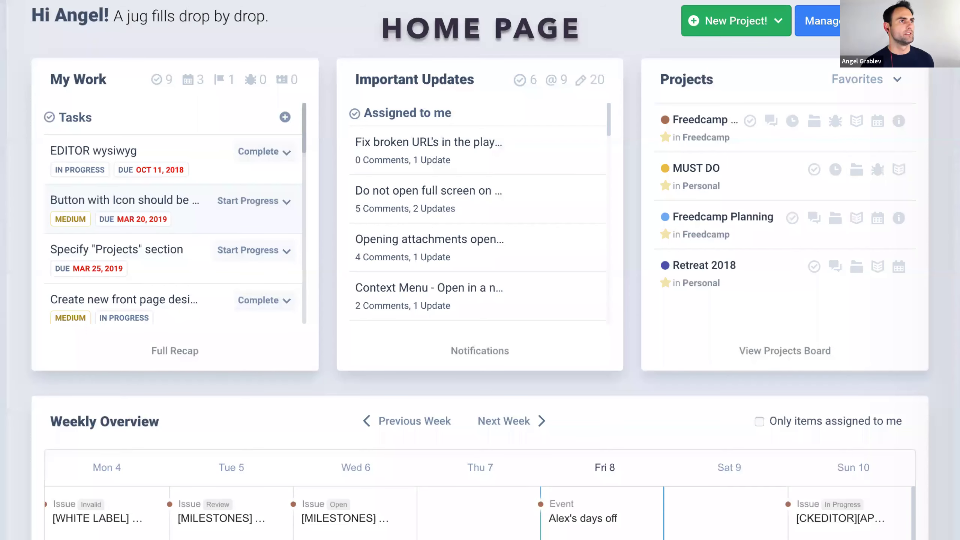
key(Right)
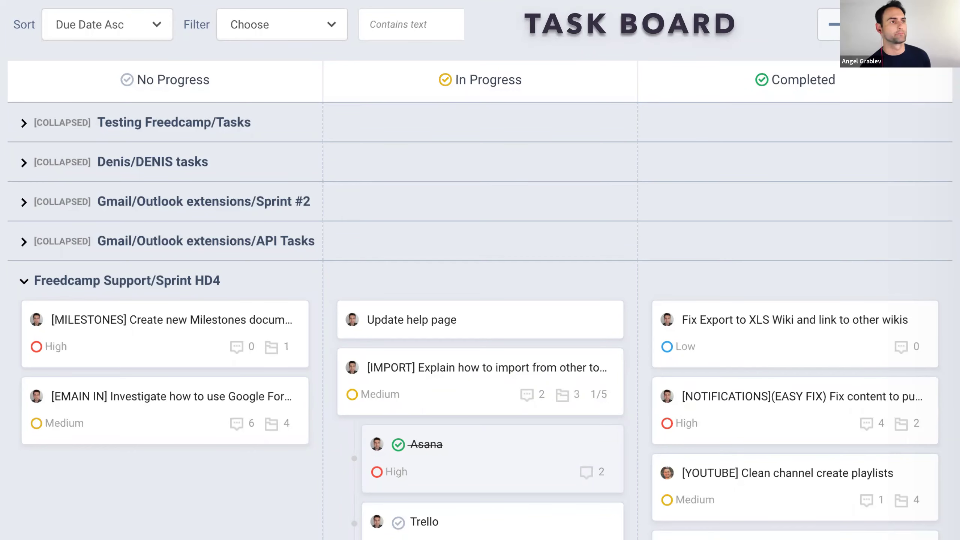
key(Right)
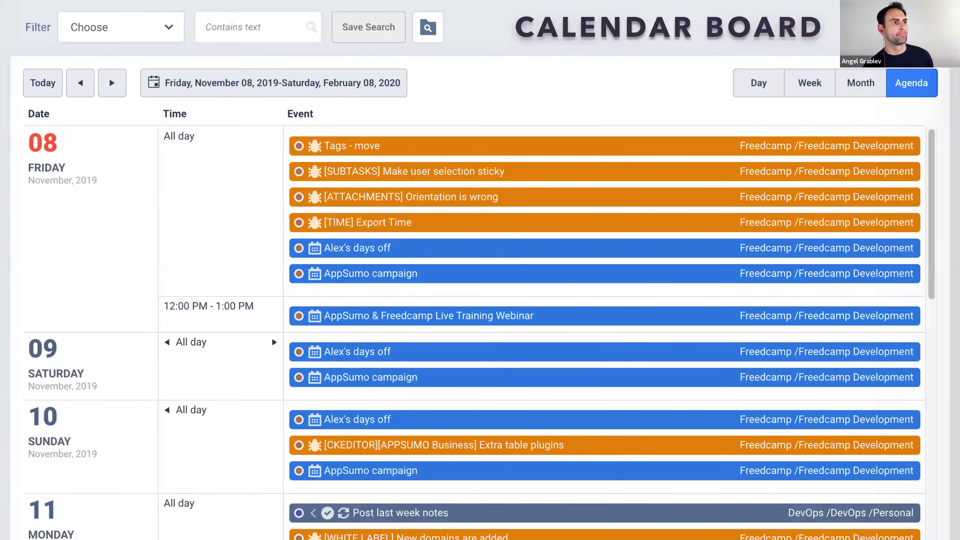
key(Right)
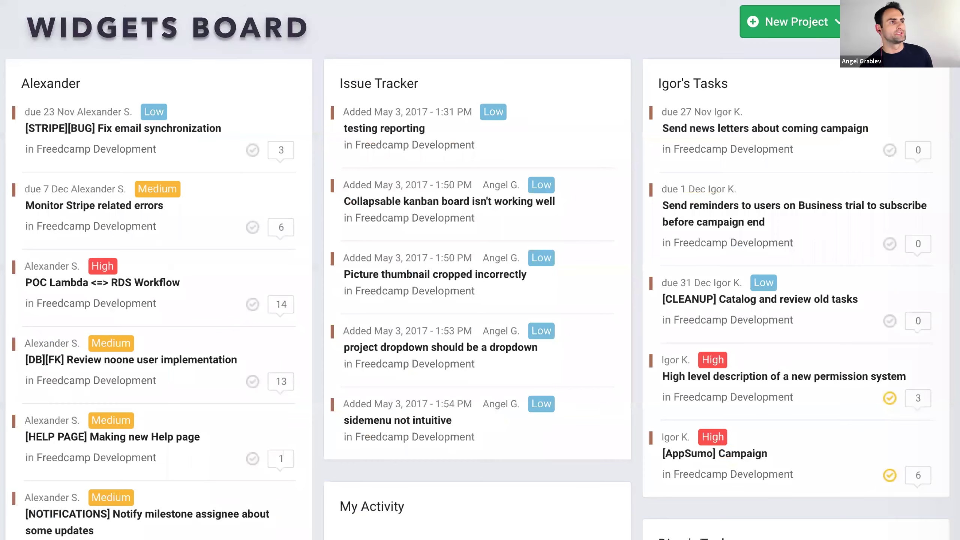
key(Right)
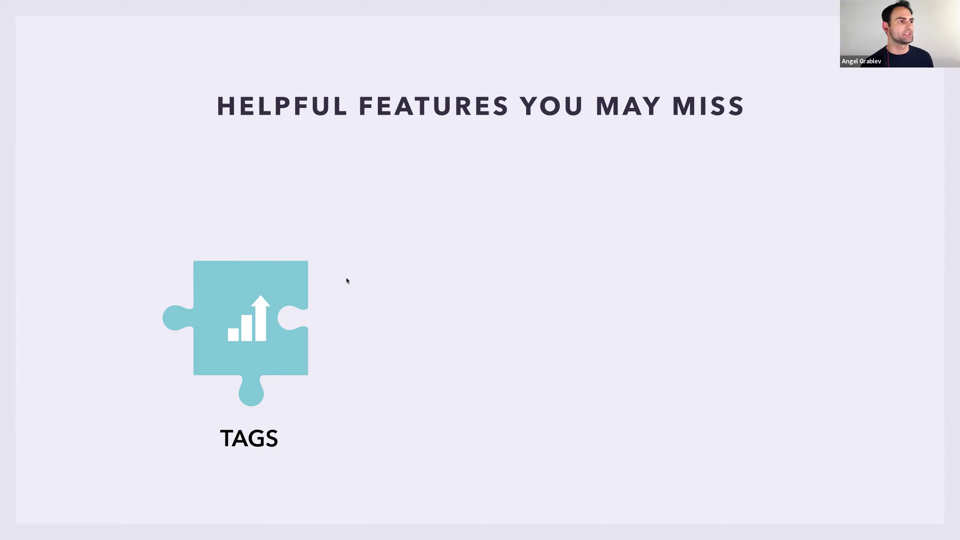
key(super+Tab)
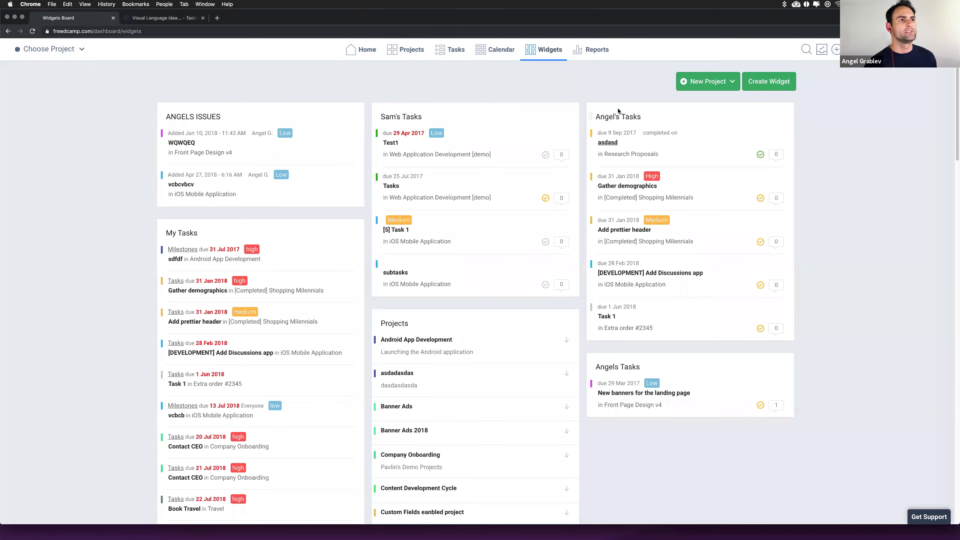
Go through the home dashboard to the Front Page Design v4 project's tasks and open Management Task in New Task Group
click(361, 52)
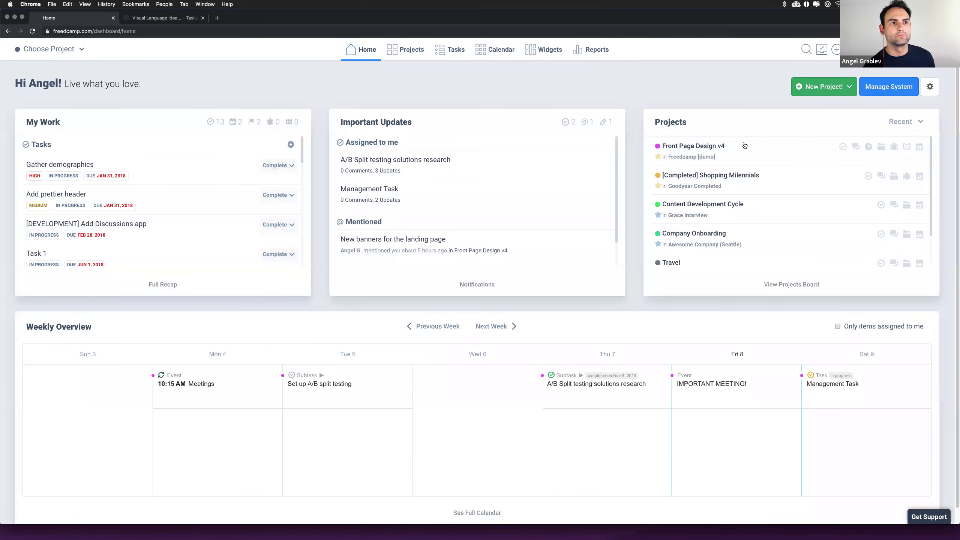
click(713, 174)
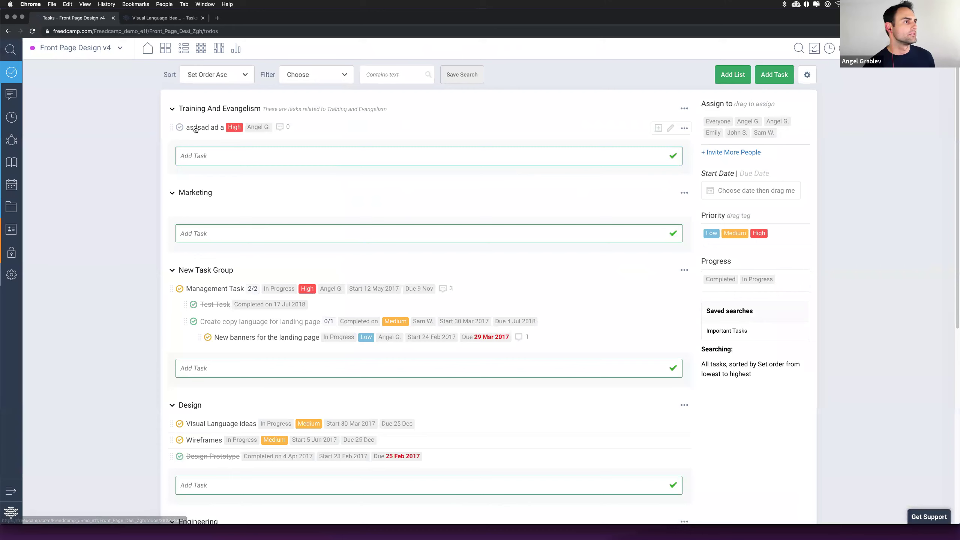
scroll(211, 274, down, 1)
click(218, 288)
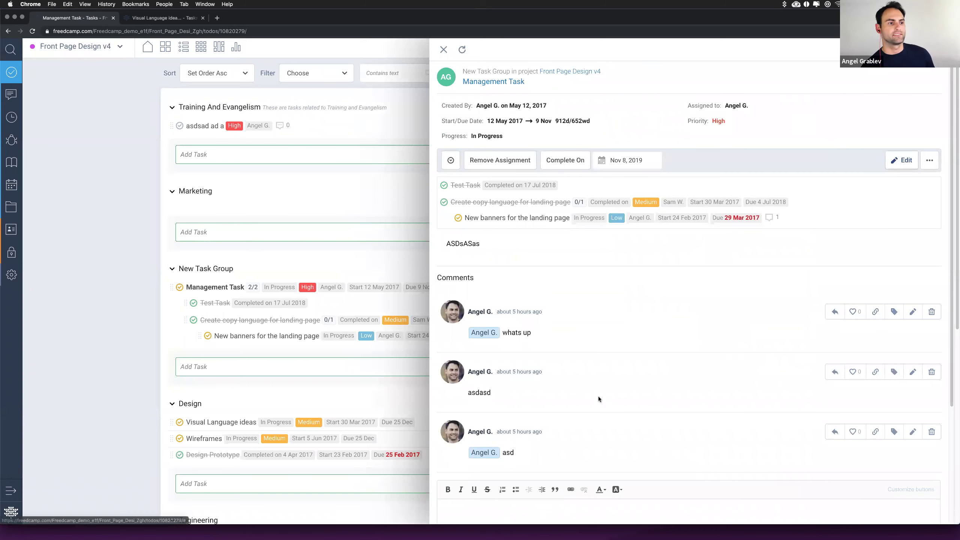
Add the tag appsumo to Management Task and save the task
click(902, 161)
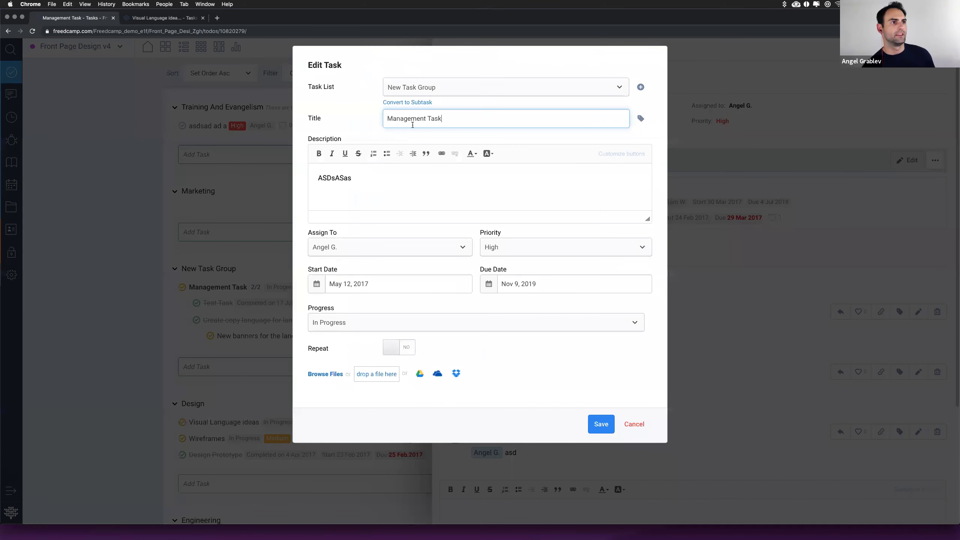
click(638, 120)
text(appsi)
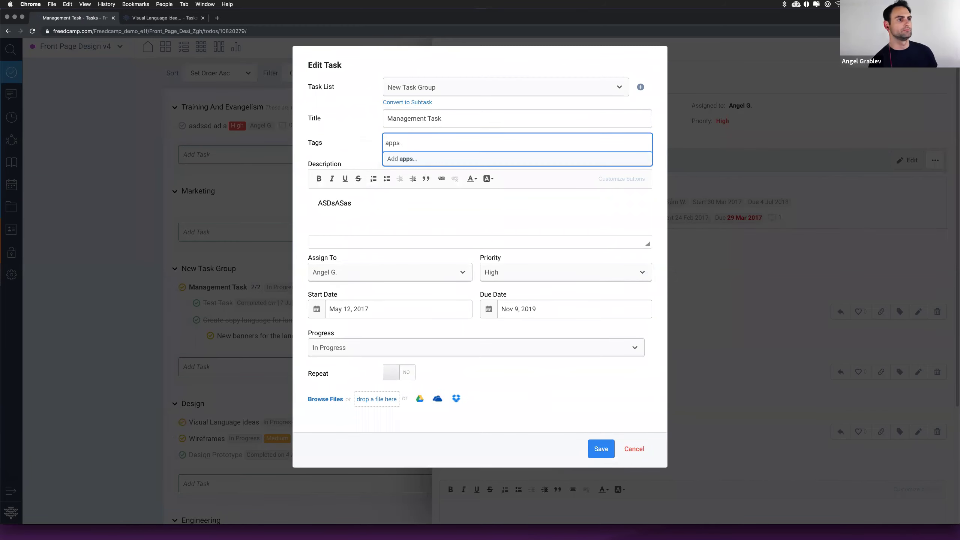
key(BackSpace)
text(umo)
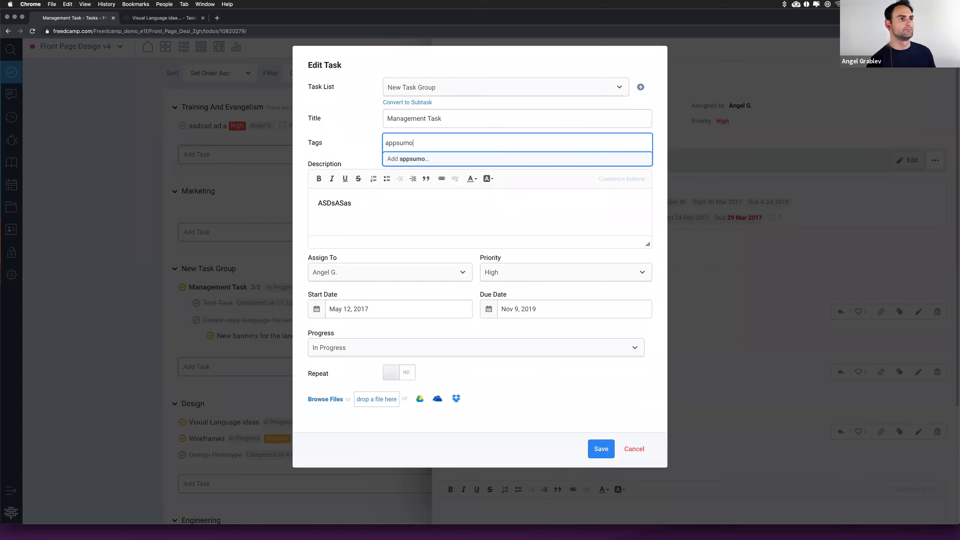
key(Return)
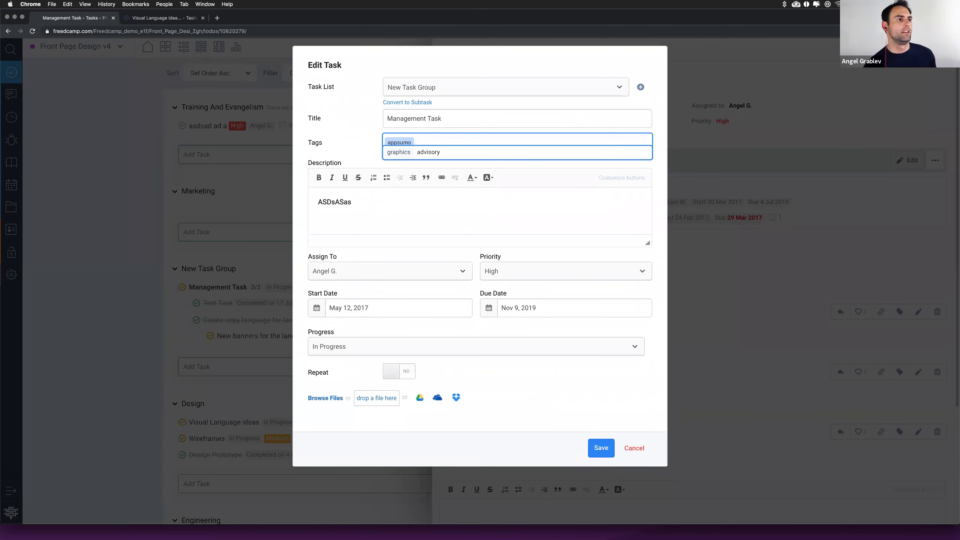
click(600, 448)
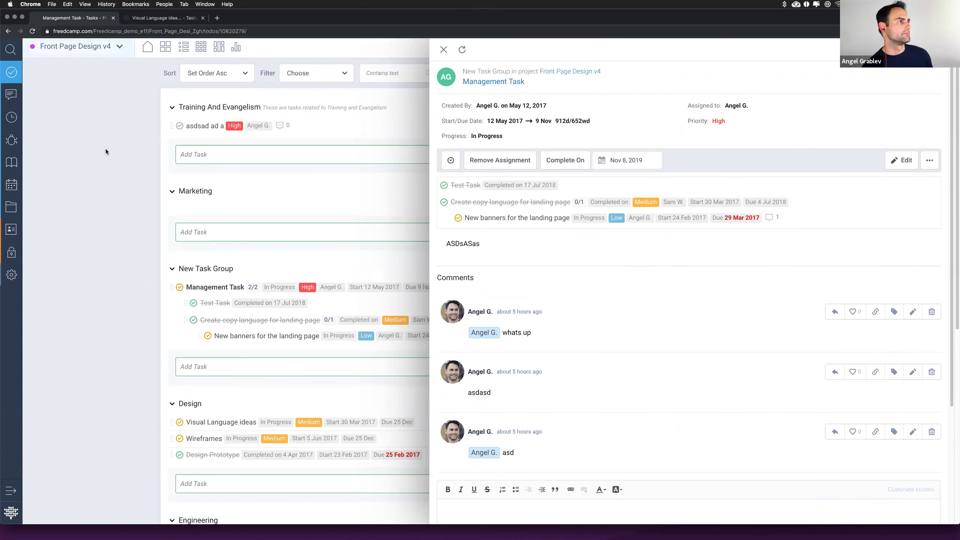
Switch to the iOS Mobile Application project and open the Login with Facebook task in Milestone #4
key(p)
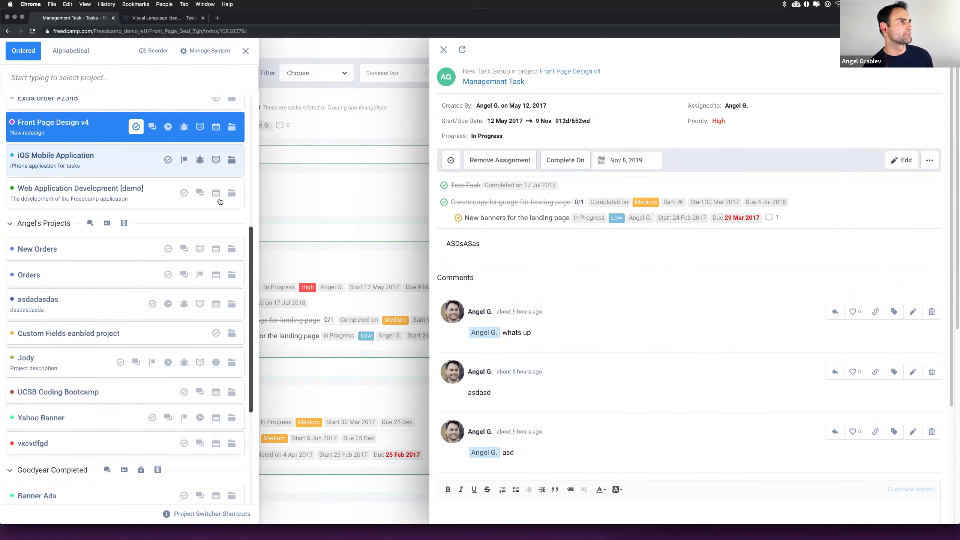
key(Return)
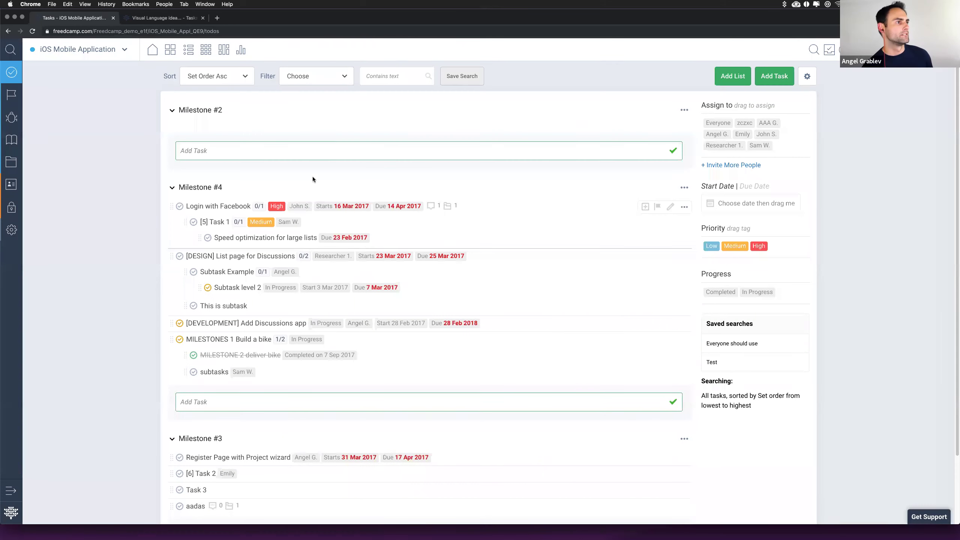
click(211, 207)
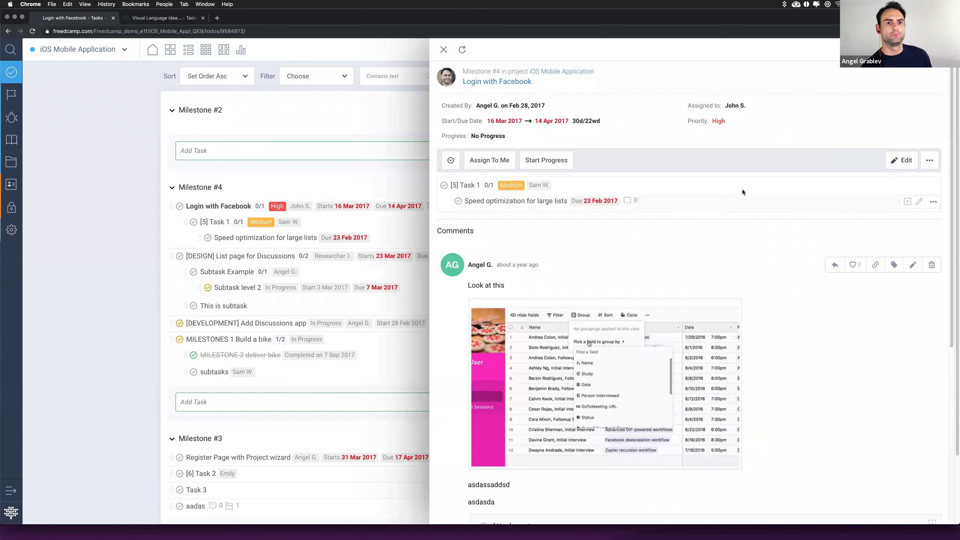
scroll(792, 226, down, 3)
scroll(800, 196, up, 3)
Add the tags a and appsumo to the Login with Facebook task and save it
click(897, 168)
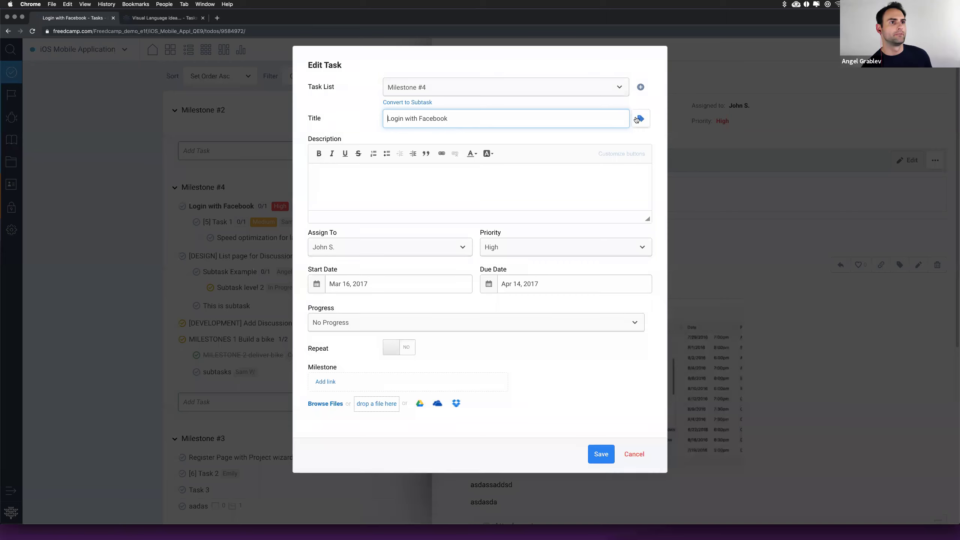
click(641, 119)
text(a)
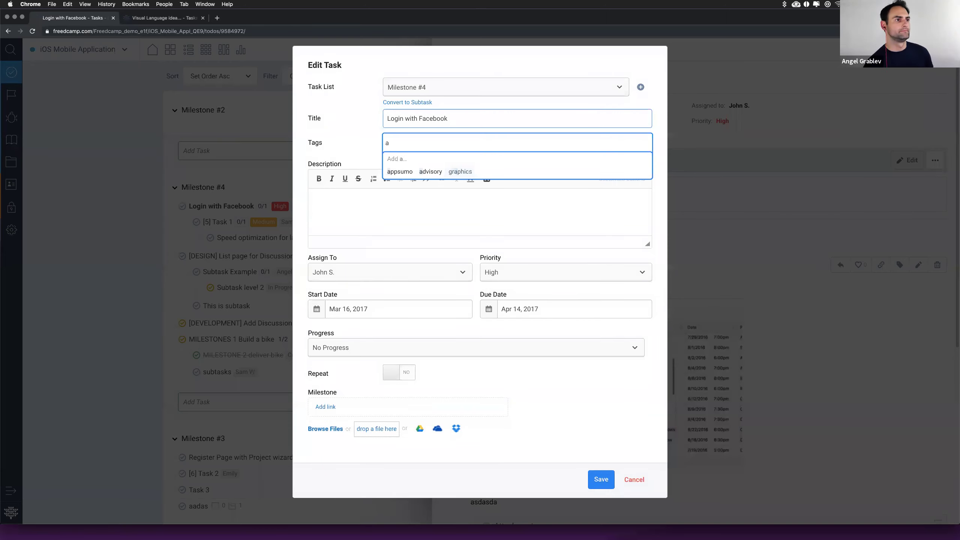
key(Return)
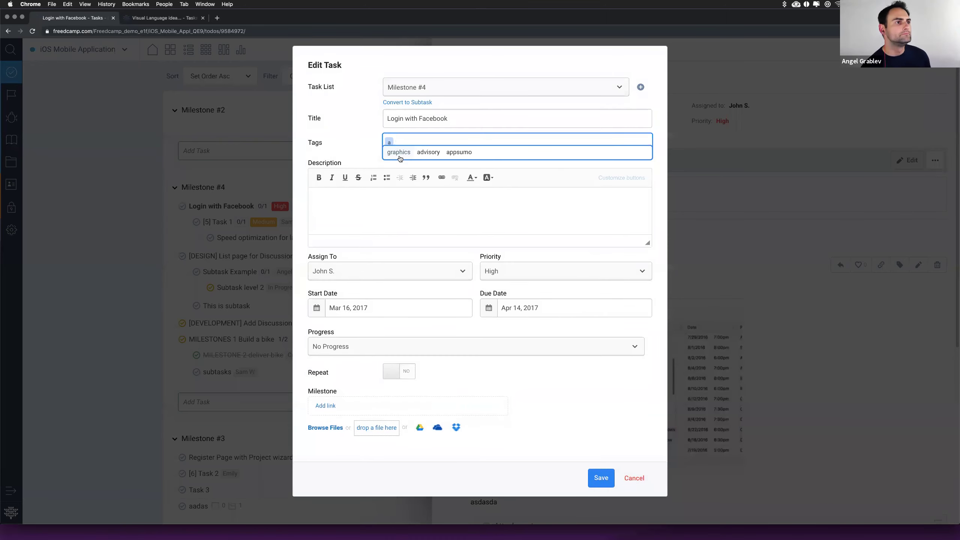
click(453, 152)
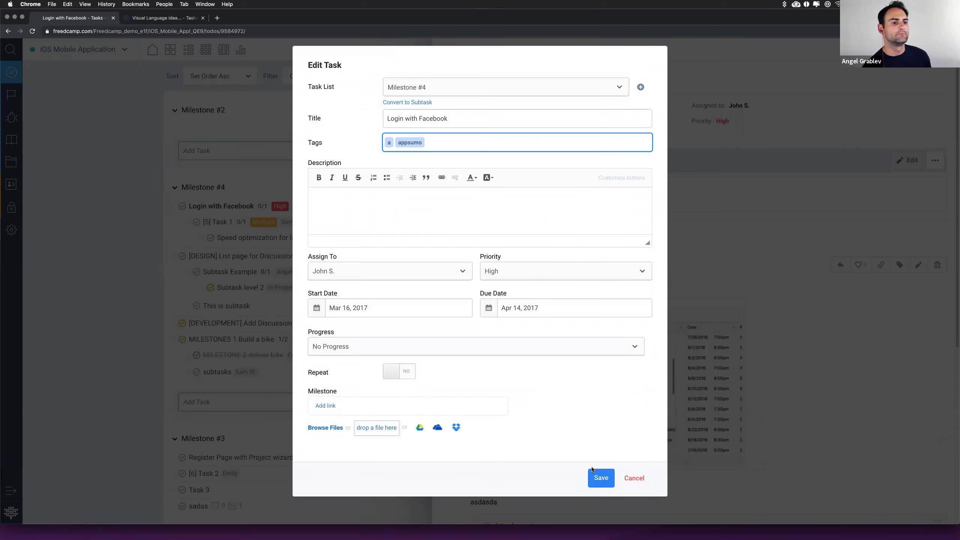
click(601, 478)
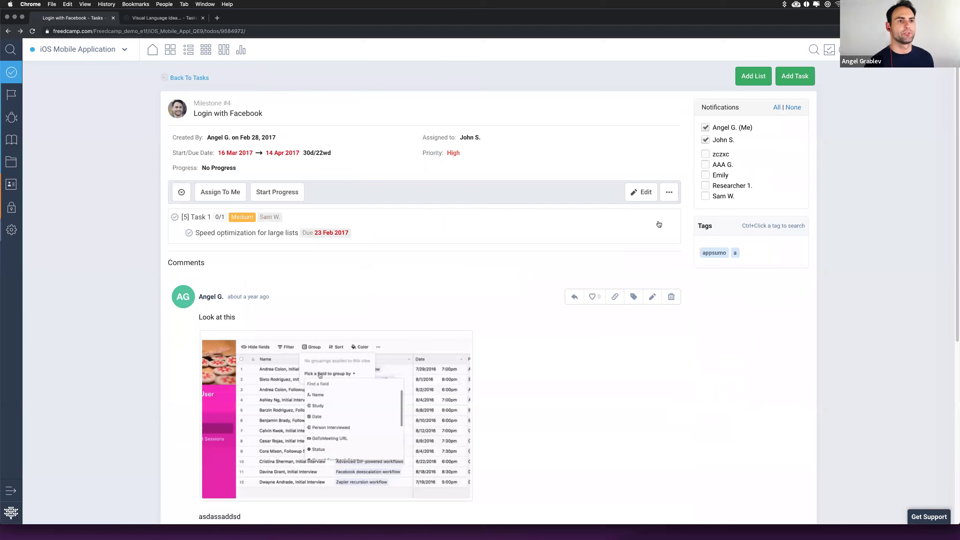
Search for items tagged appsumo from the Login with Facebook task, and extend the tag search to advisory
scroll(658, 220, down, 3)
scroll(501, 232, up, 3)
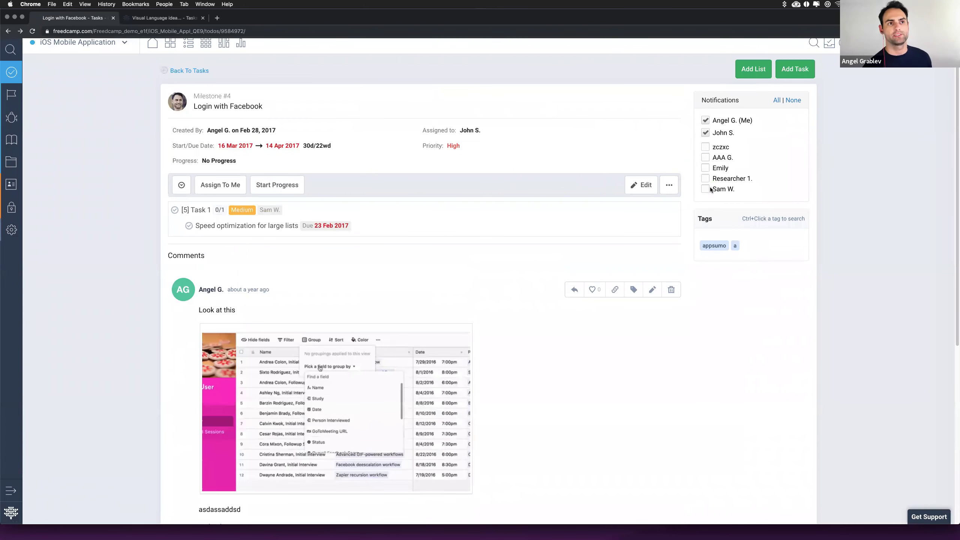
click(711, 245)
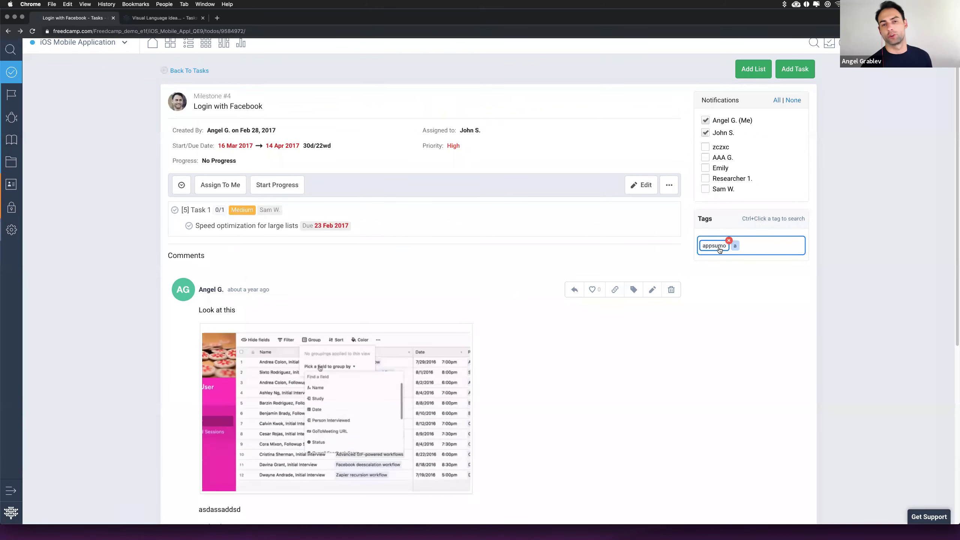
ctrl+click(719, 249)
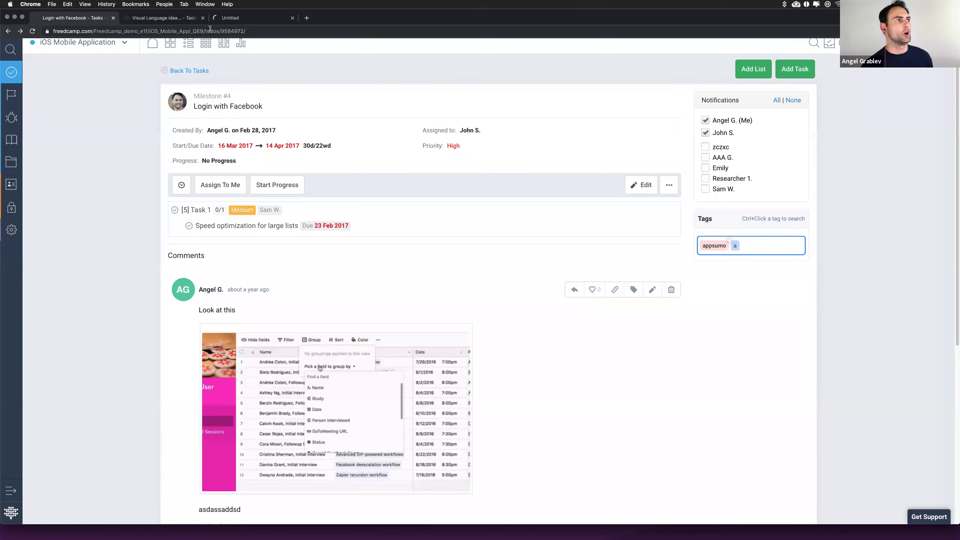
click(248, 20)
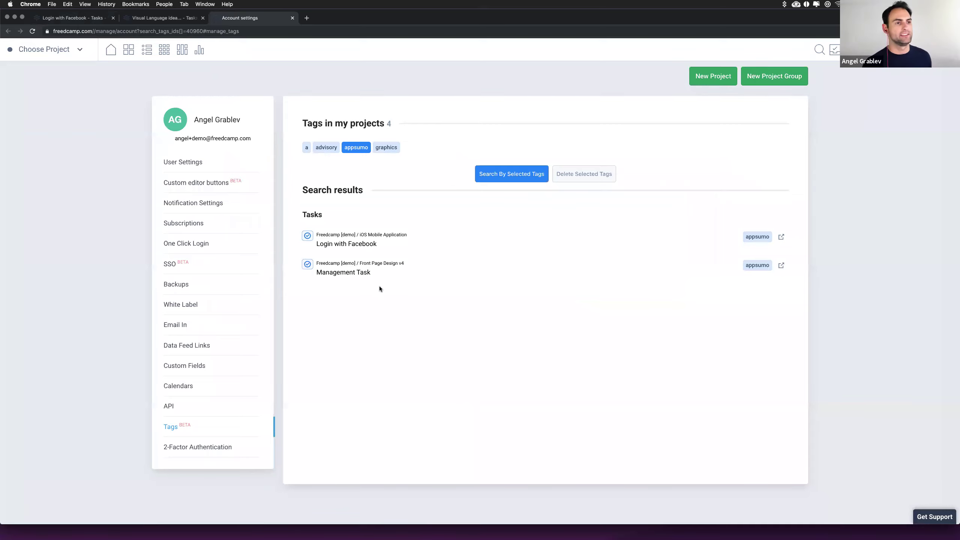
click(323, 150)
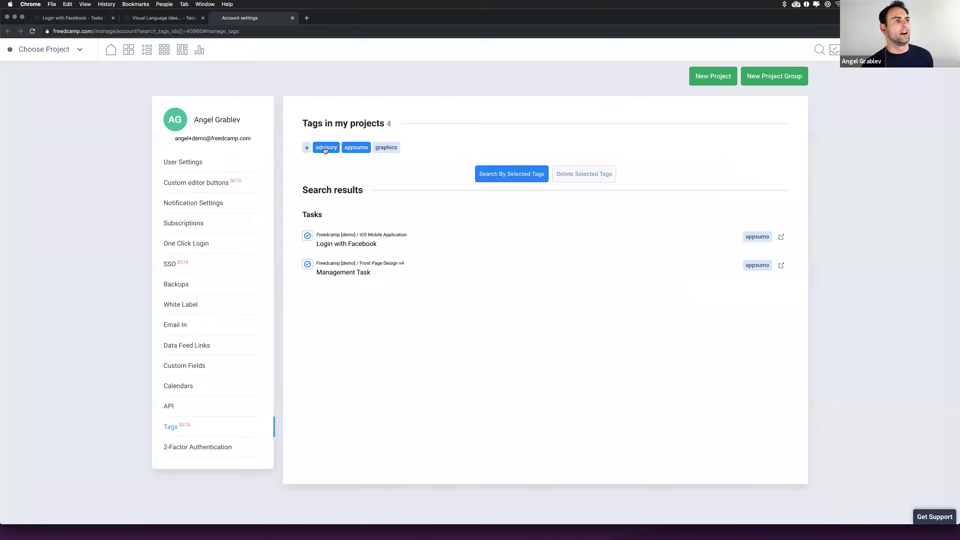
click(499, 176)
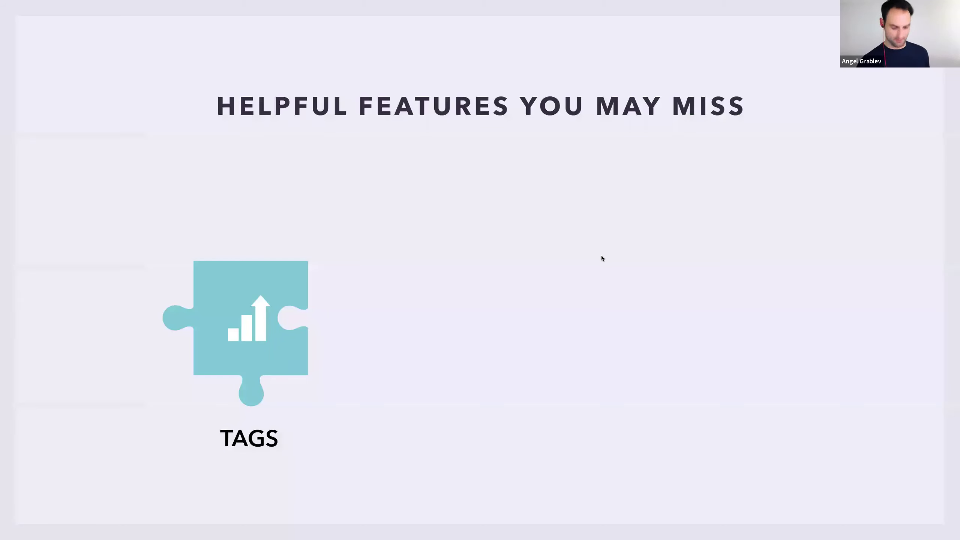
key(Right)
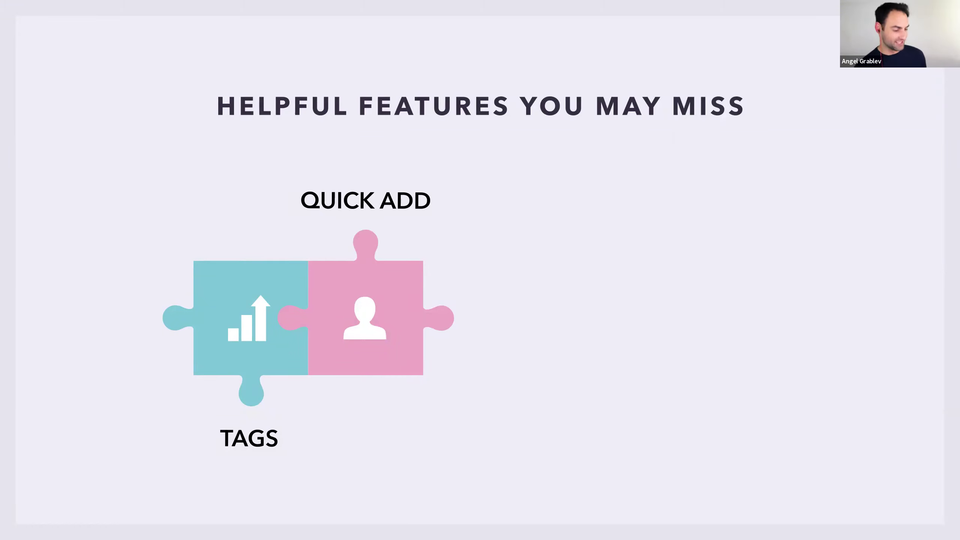
key(super+Tab)
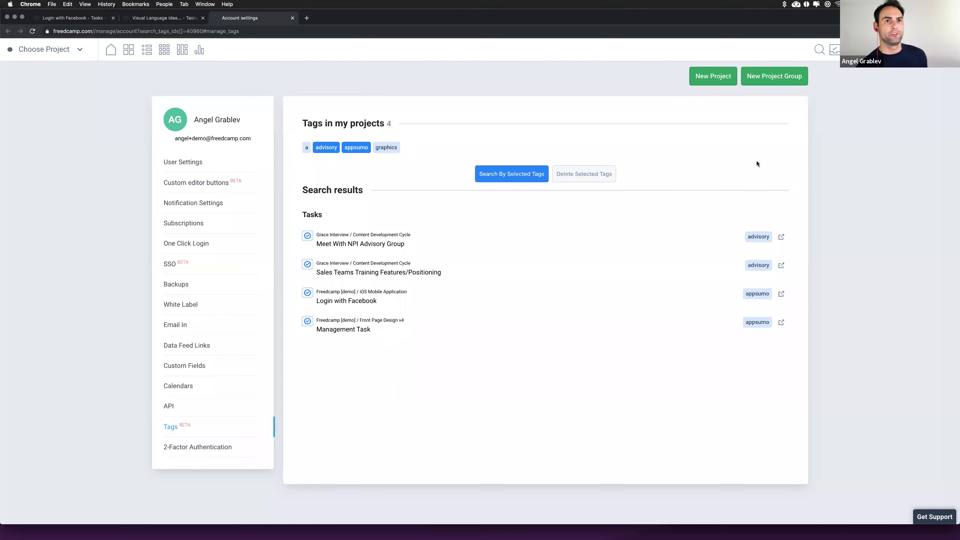
Create a task with the text TestTest through Quick Add without leaving the account's tags page
click(835, 57)
scroll(843, 155, down, 1)
scroll(839, 151, up, 1)
click(821, 83)
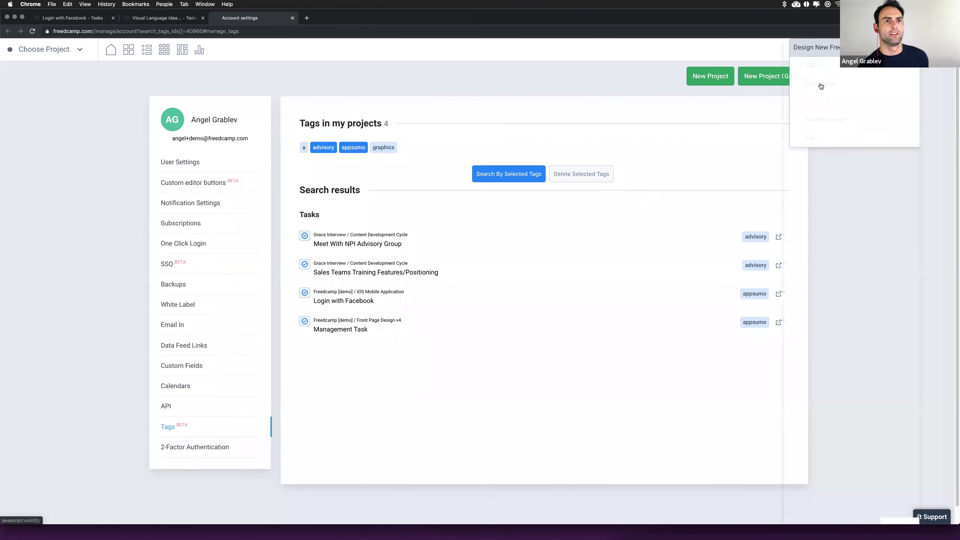
click(812, 66)
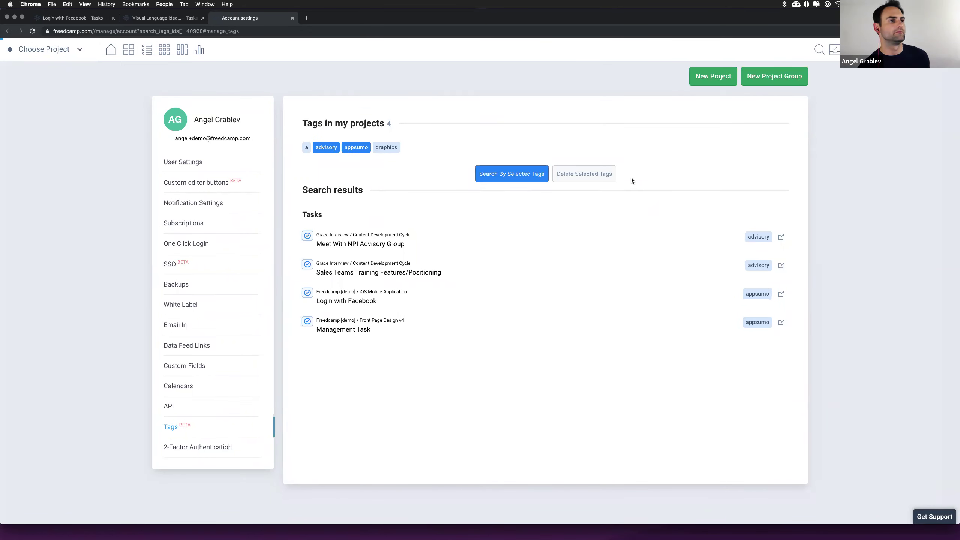
text(TestTest)
click(604, 477)
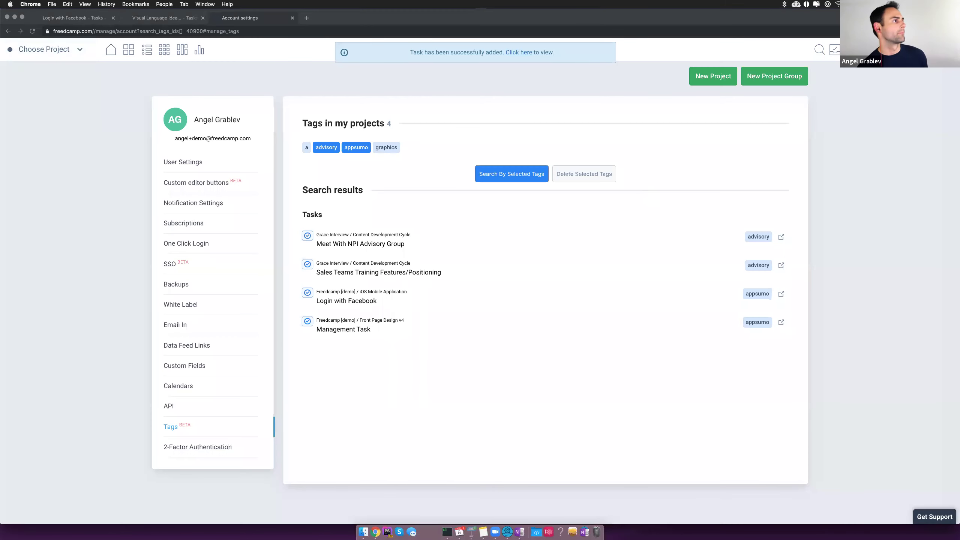
key(super+Tab)
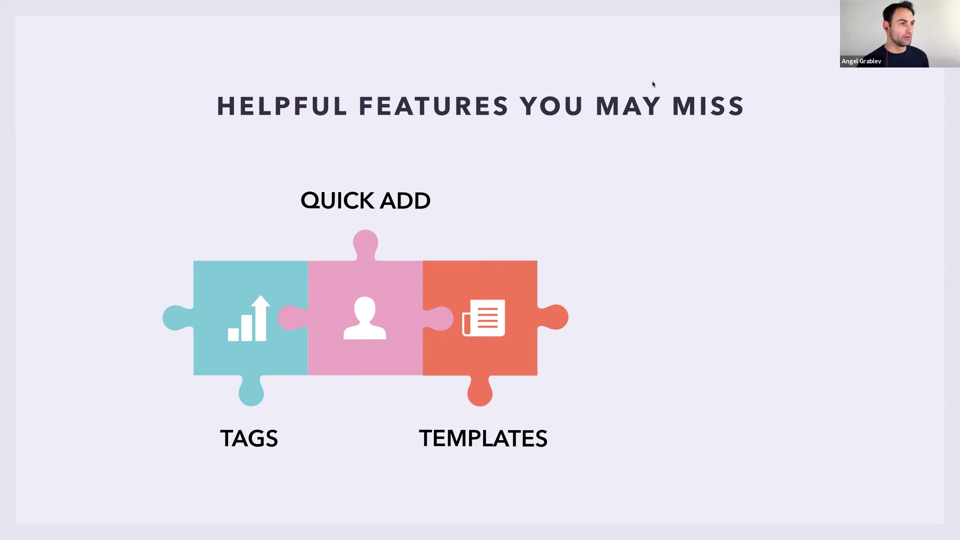
click(569, 115)
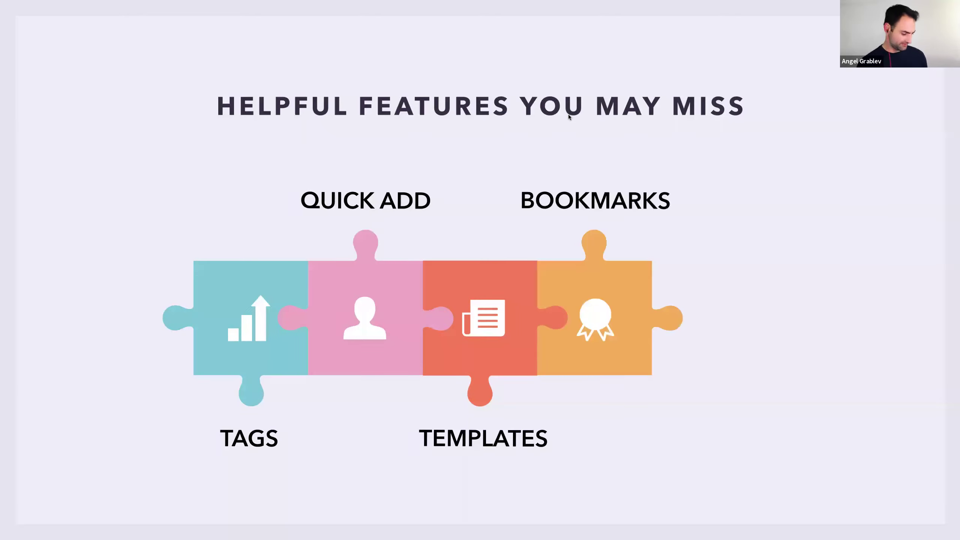
key(super+Tab)
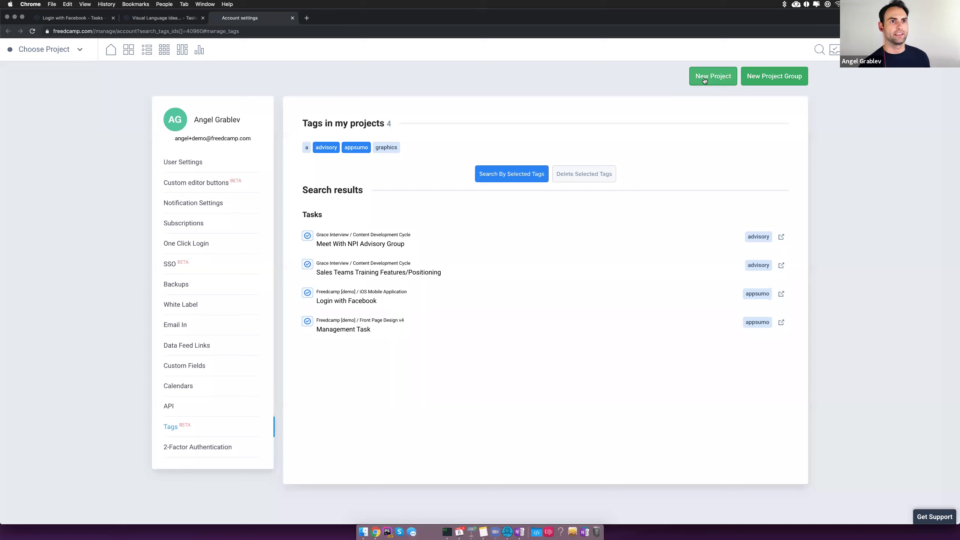
click(712, 76)
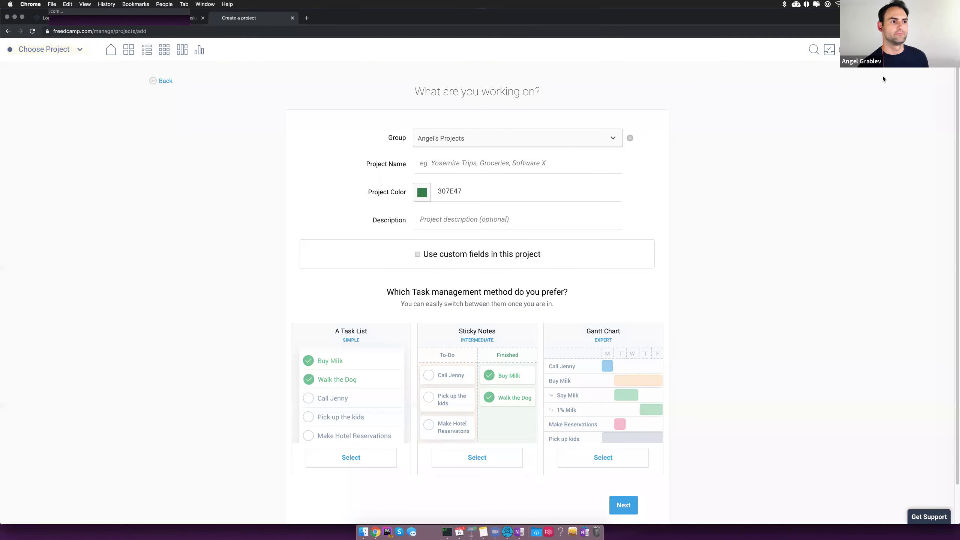
click(937, 49)
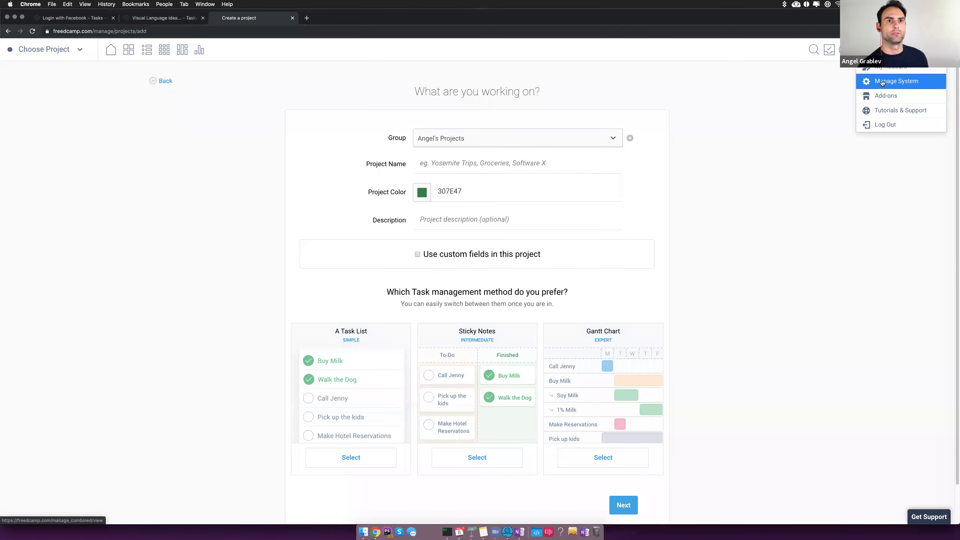
scroll(522, 189, down, 3)
scroll(522, 189, up, 3)
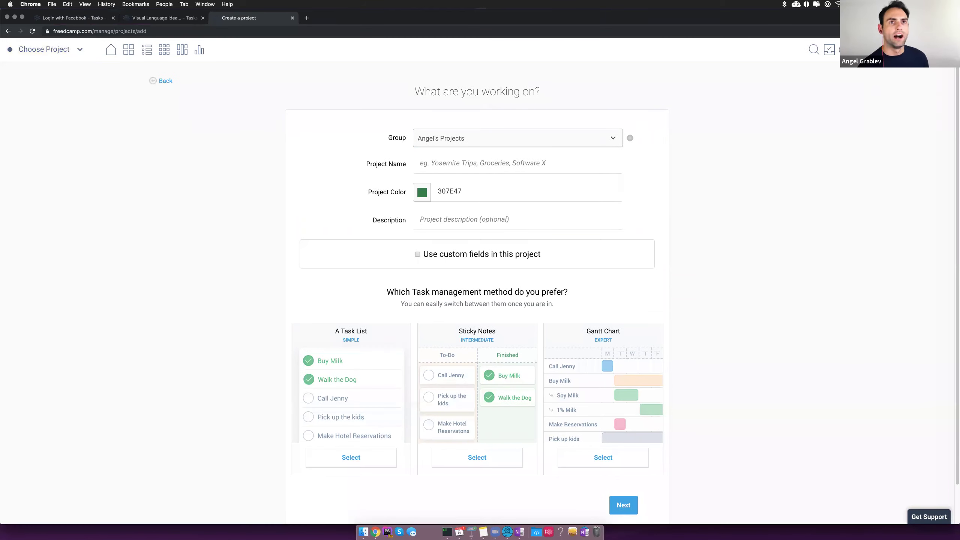
Start a new project from a template, copying [TEMPLATE - SURVEY] under the name test with all its apps included
click(111, 49)
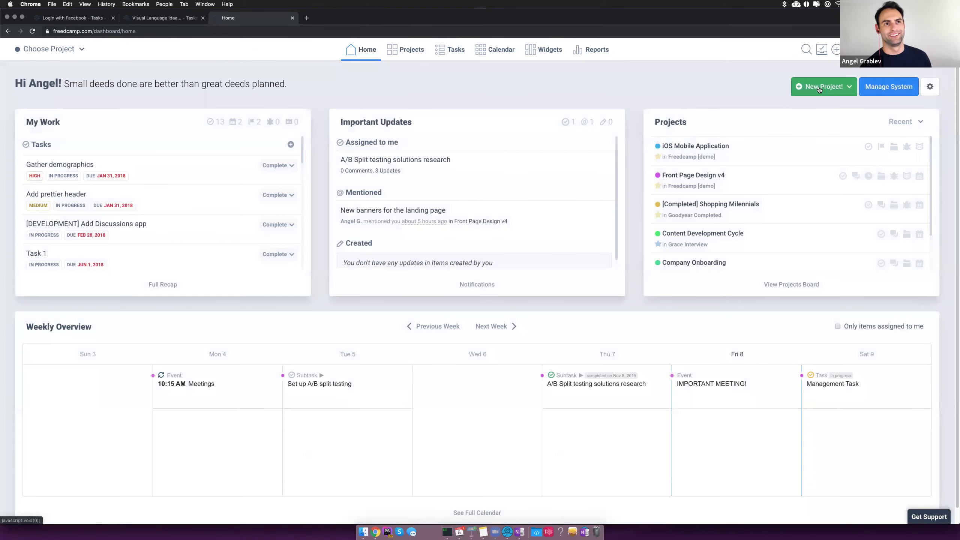
click(824, 87)
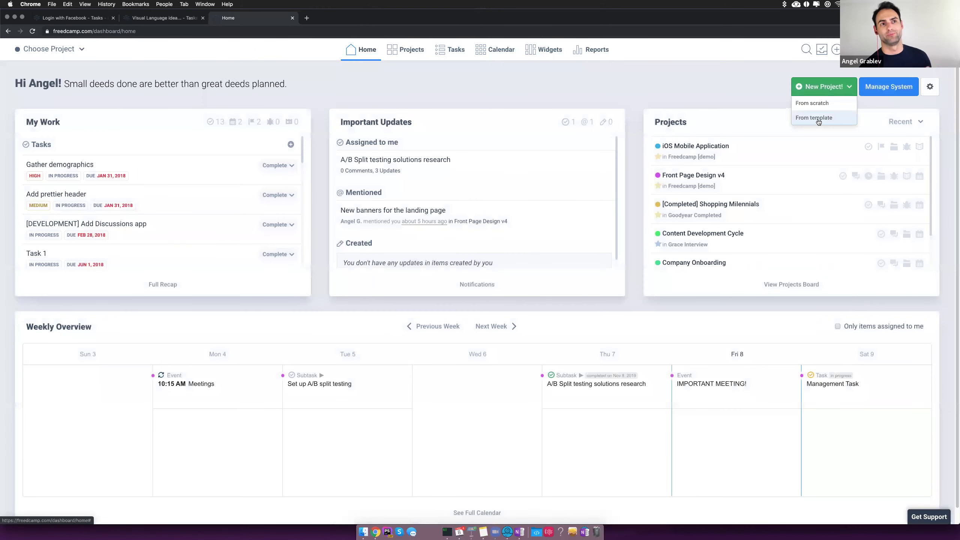
click(817, 119)
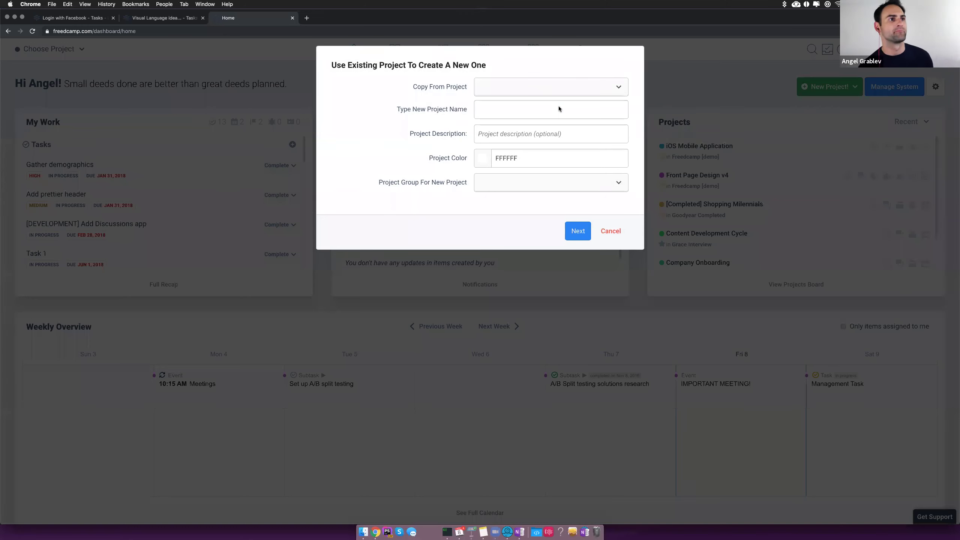
click(569, 88)
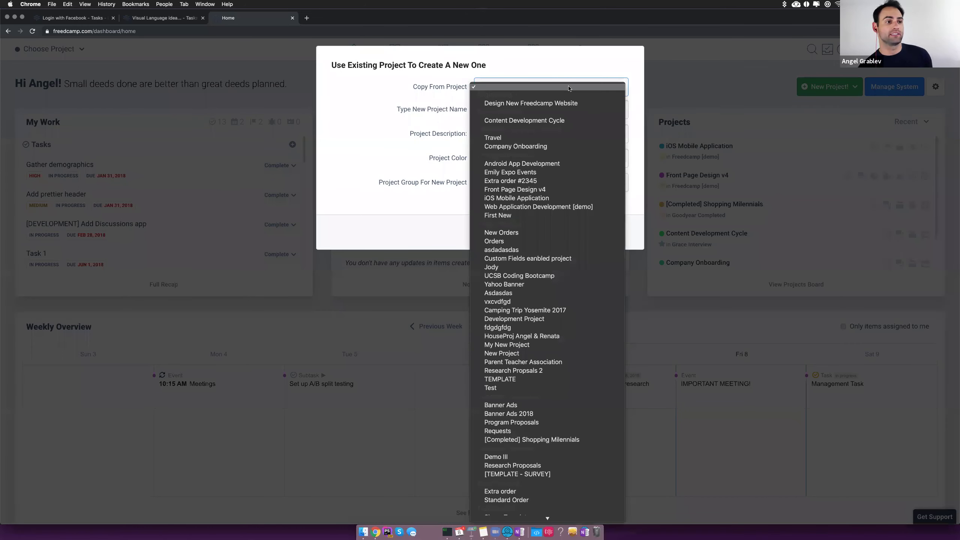
scroll(529, 265, down, 1)
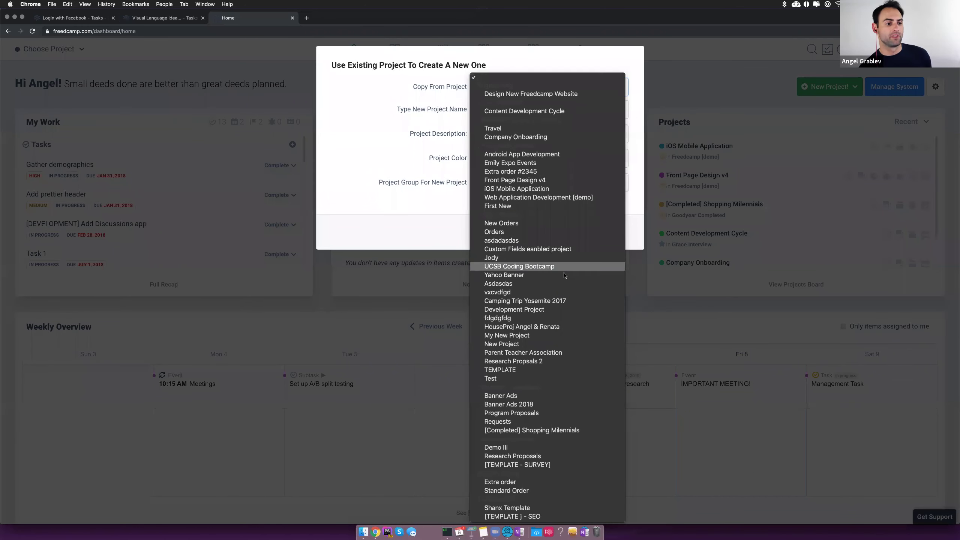
click(544, 465)
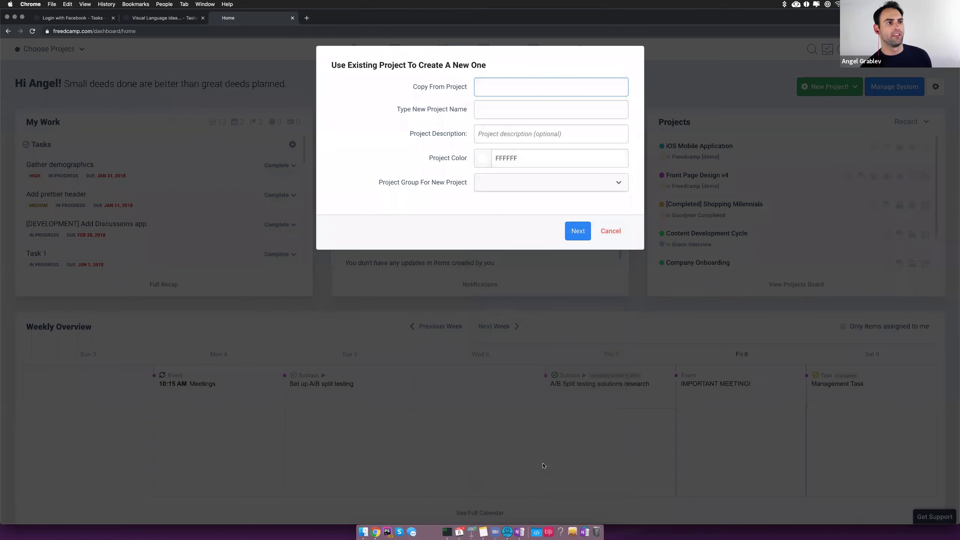
click(500, 134)
click(499, 115)
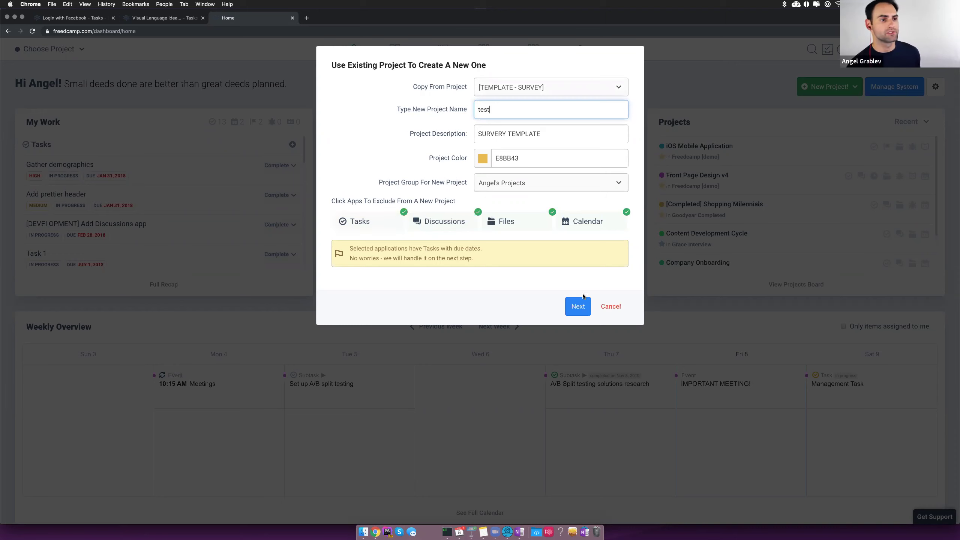
click(582, 306)
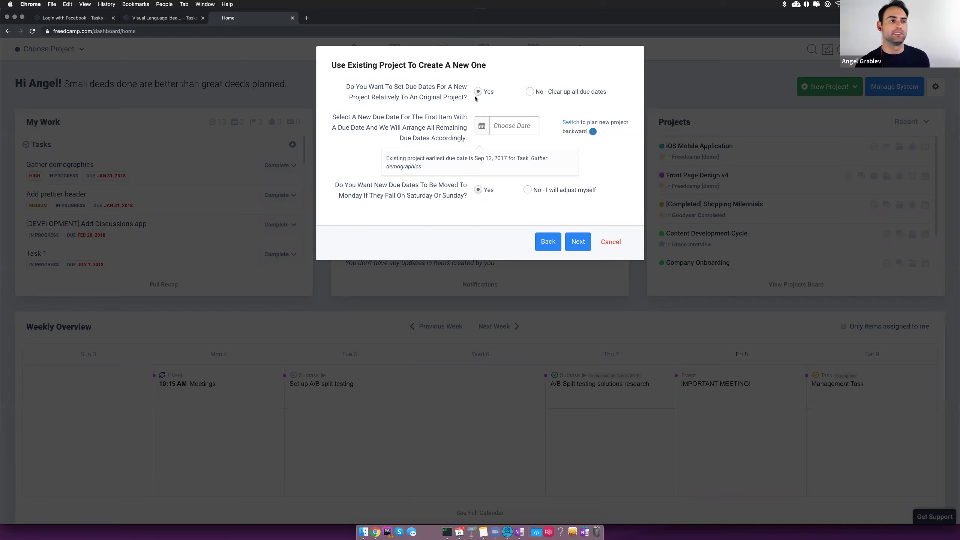
Set the copy's first due date to Nov 14, 2019 and launch the project duplication with all people kept assigned and subscribed
click(511, 126)
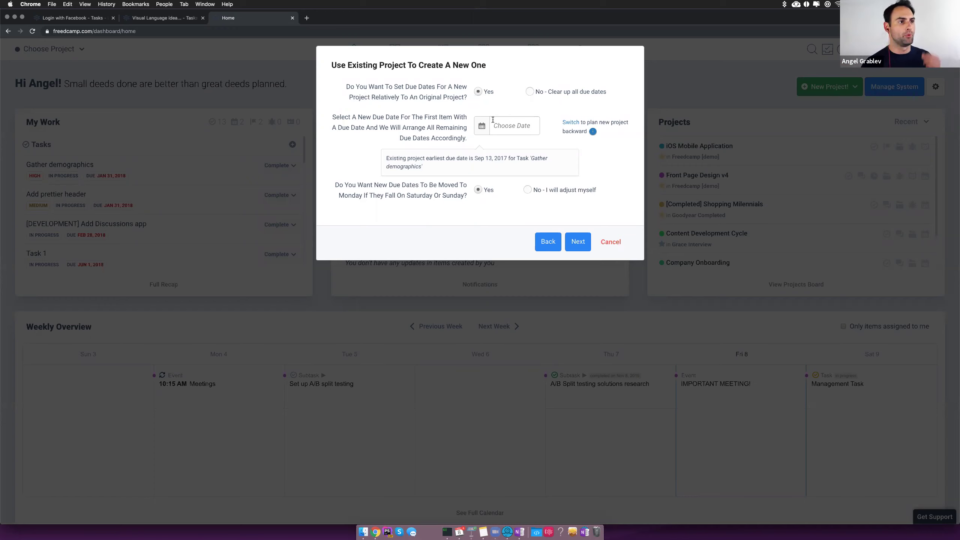
click(584, 210)
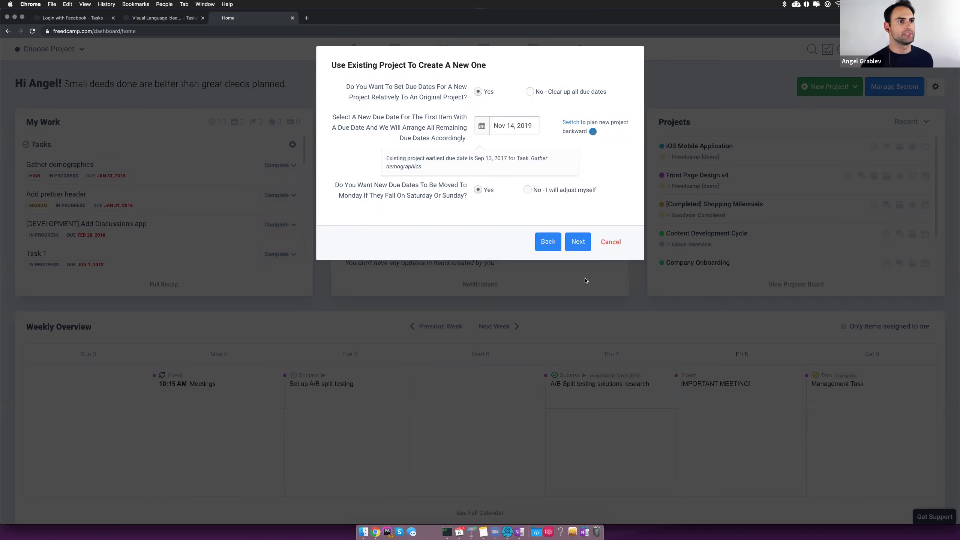
click(580, 243)
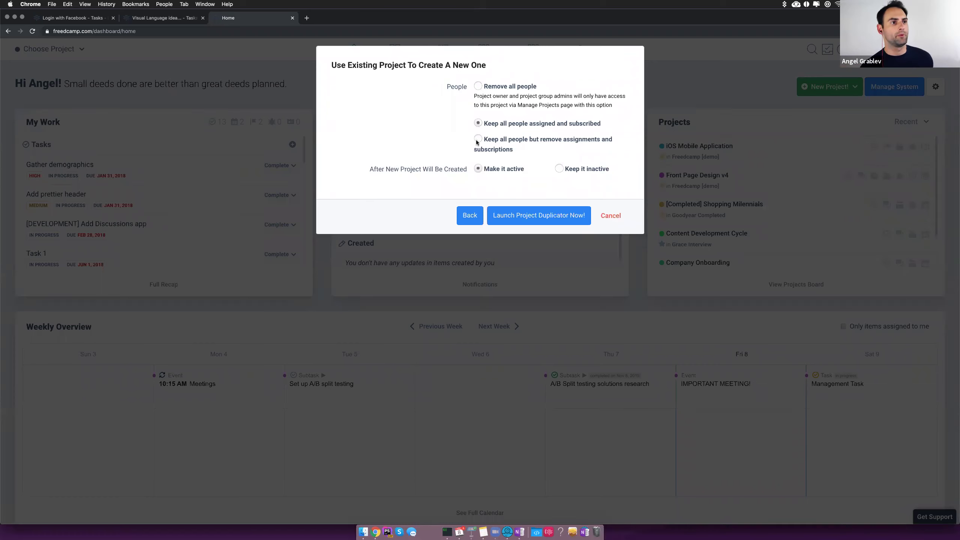
click(520, 216)
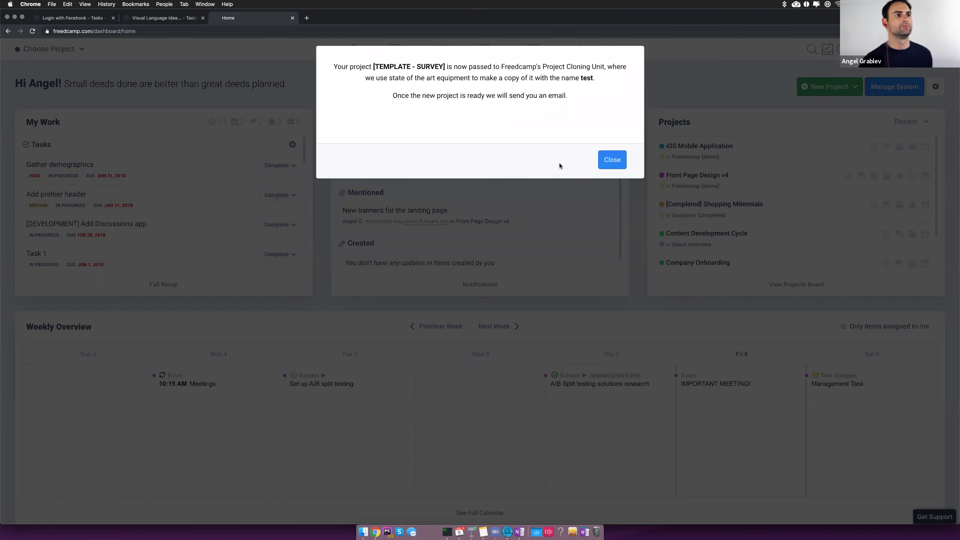
click(622, 161)
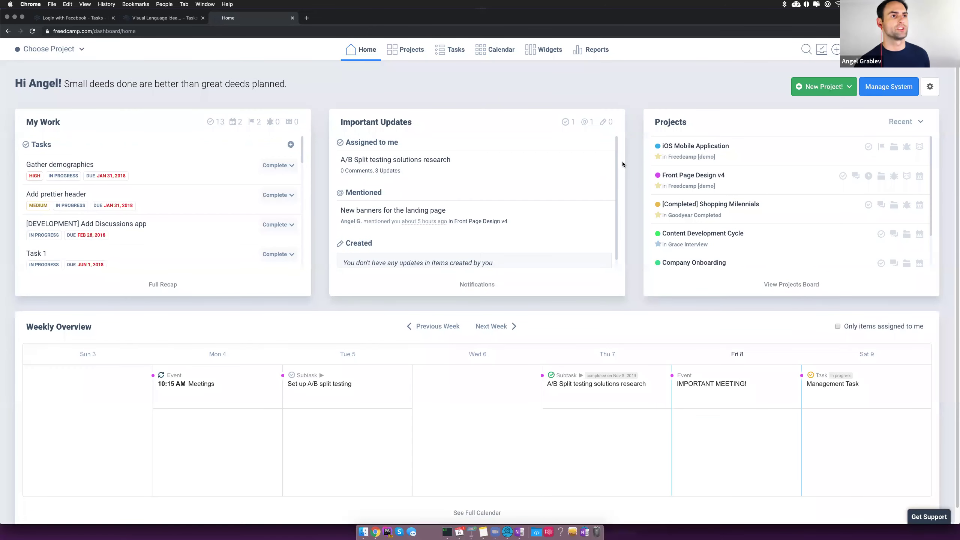
scroll(612, 240, down, 3)
scroll(613, 212, up, 3)
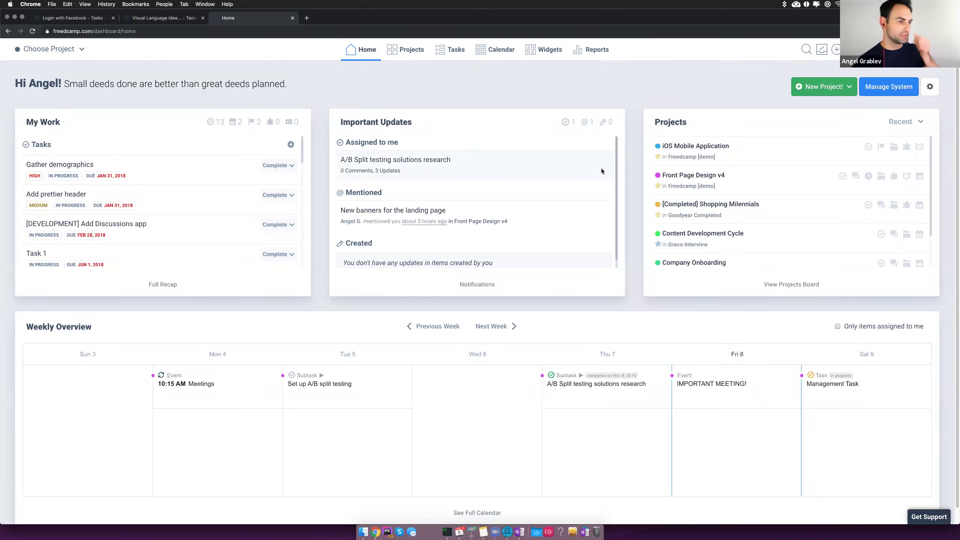
mouse_move(500, 531)
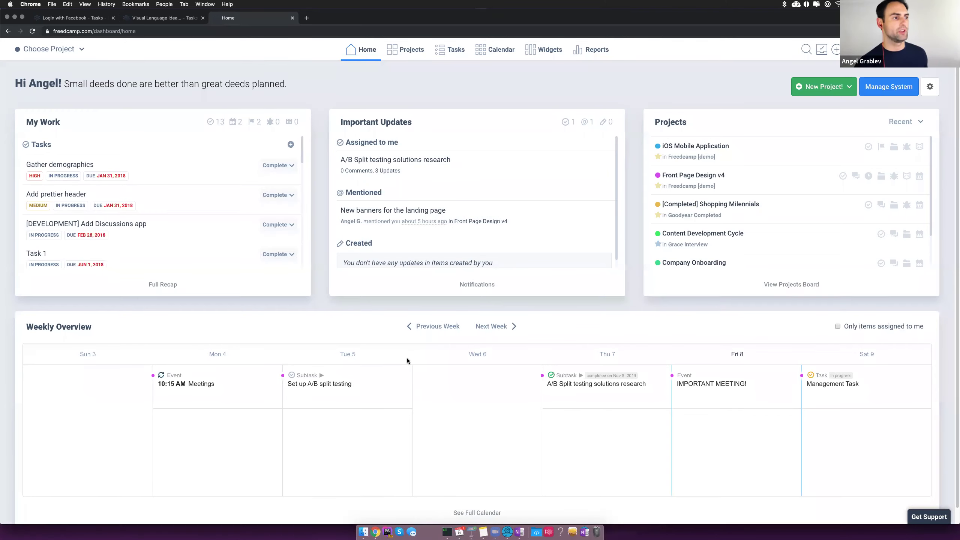
key(super+Tab)
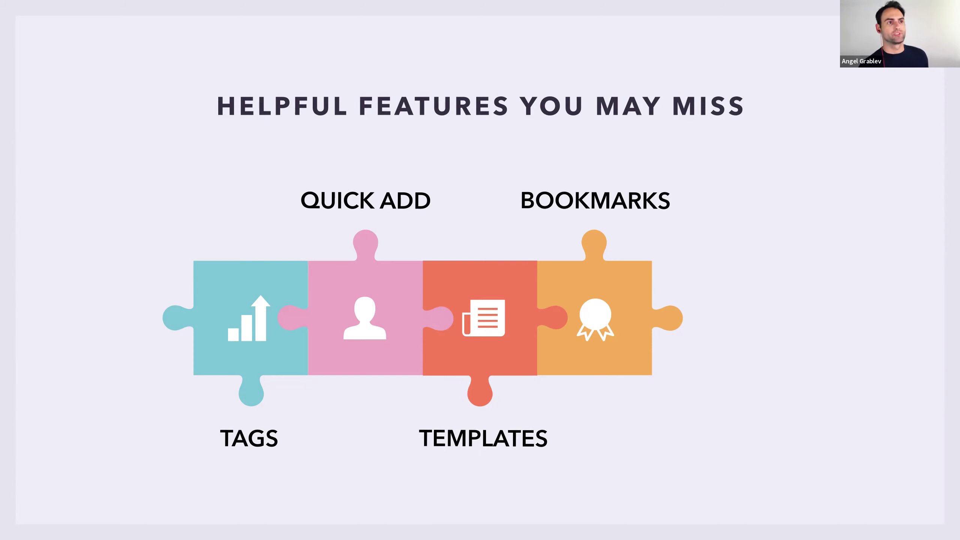
key(super+Tab)
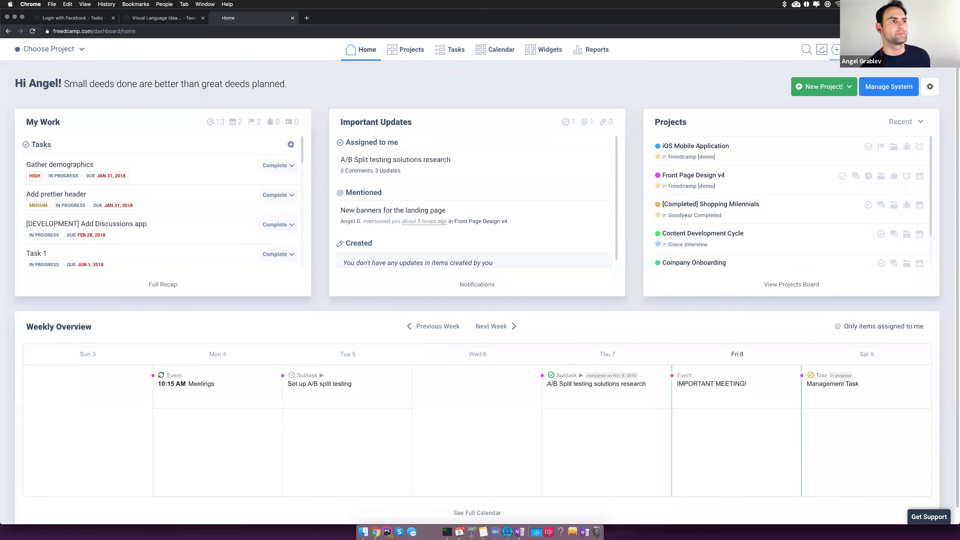
Open Management Task in the Front Page Design v4 project and add a shortcut titled Management Task - Tasks - Front Page Design v4
key(super+r)
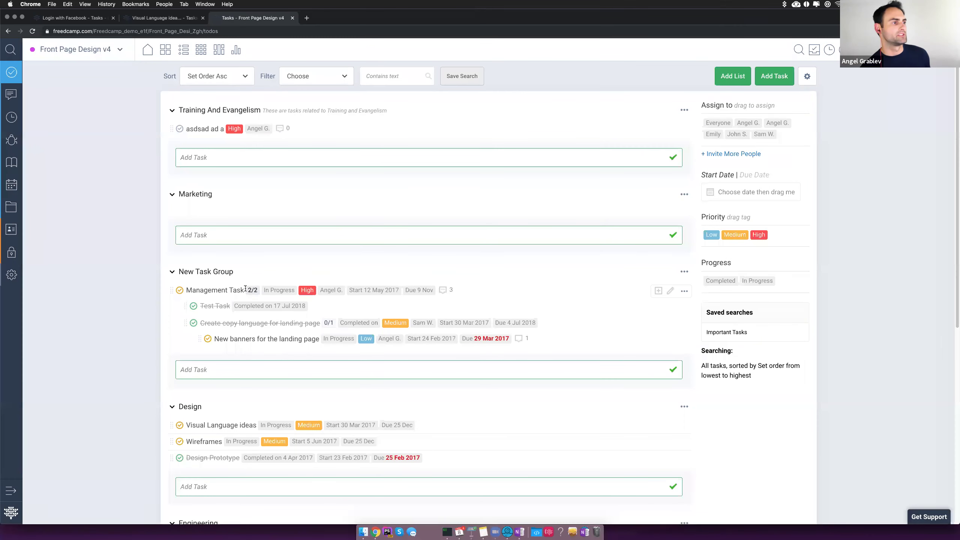
click(238, 288)
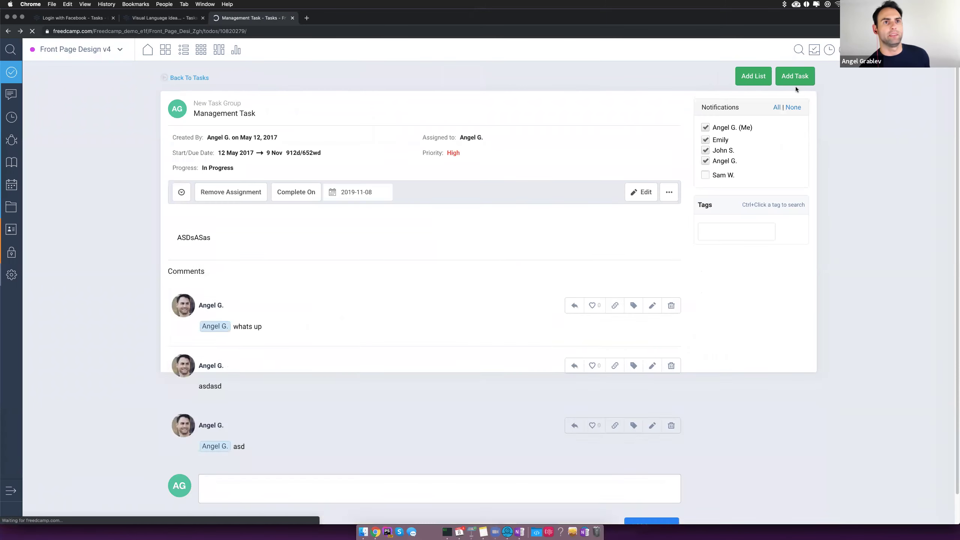
click(848, 49)
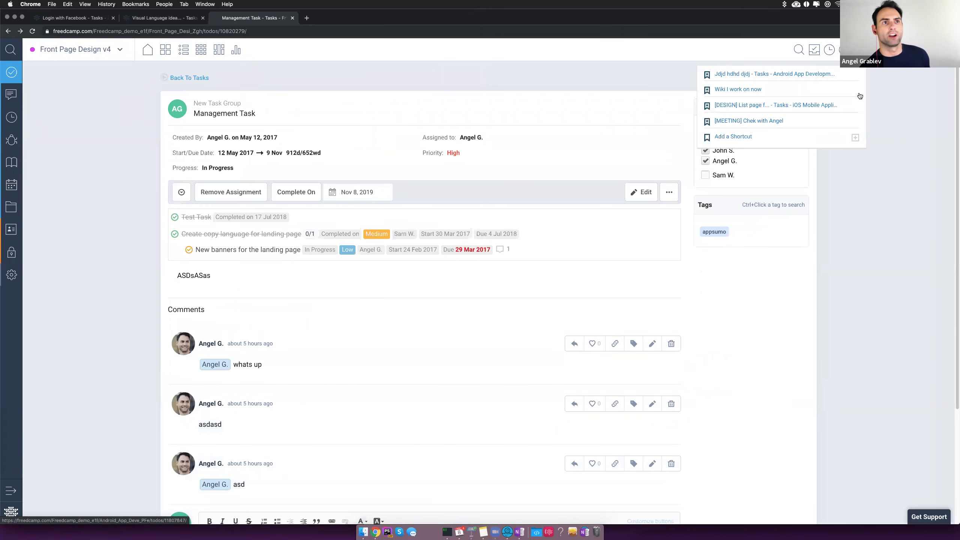
click(773, 131)
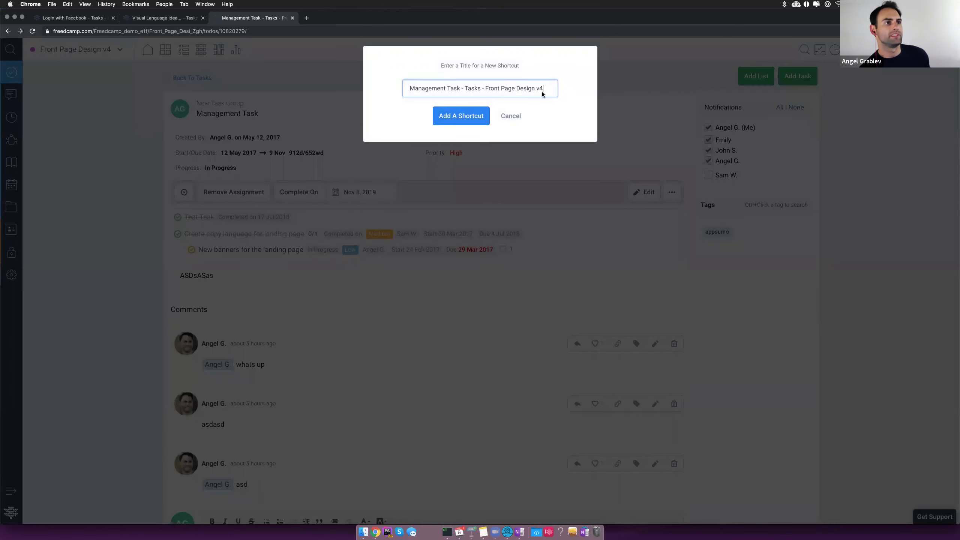
click(481, 114)
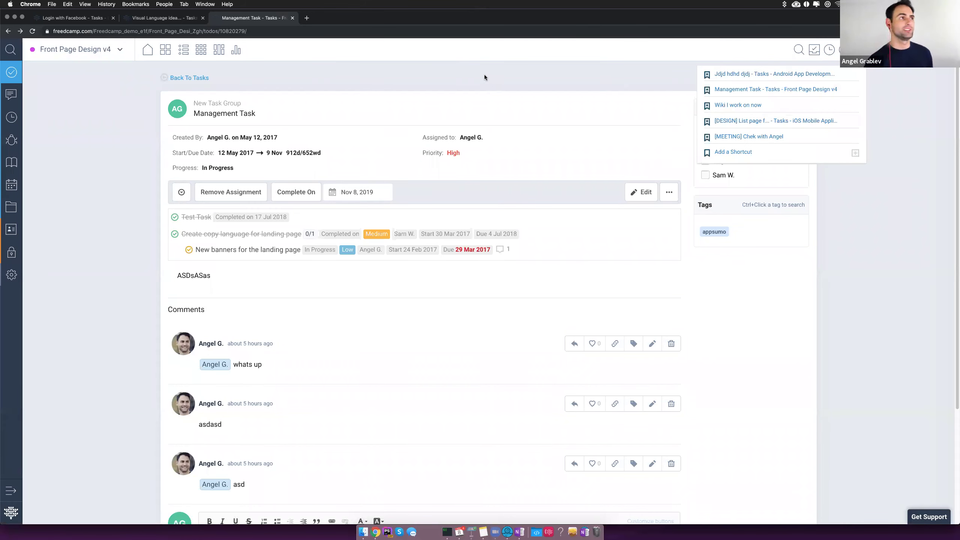
click(501, 77)
Compare the browser's own bookmark options with the list of saved Freedcamp shortcuts
click(136, 4)
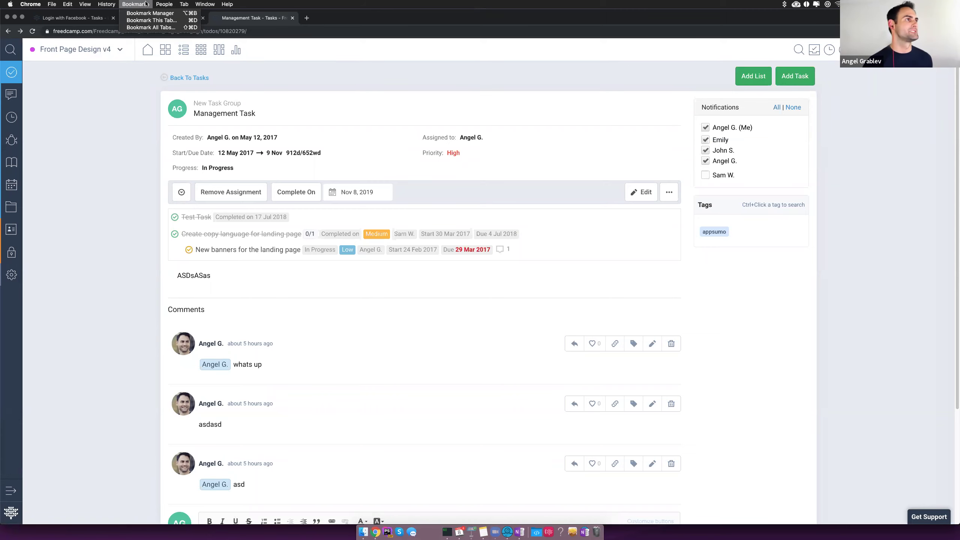
click(140, 114)
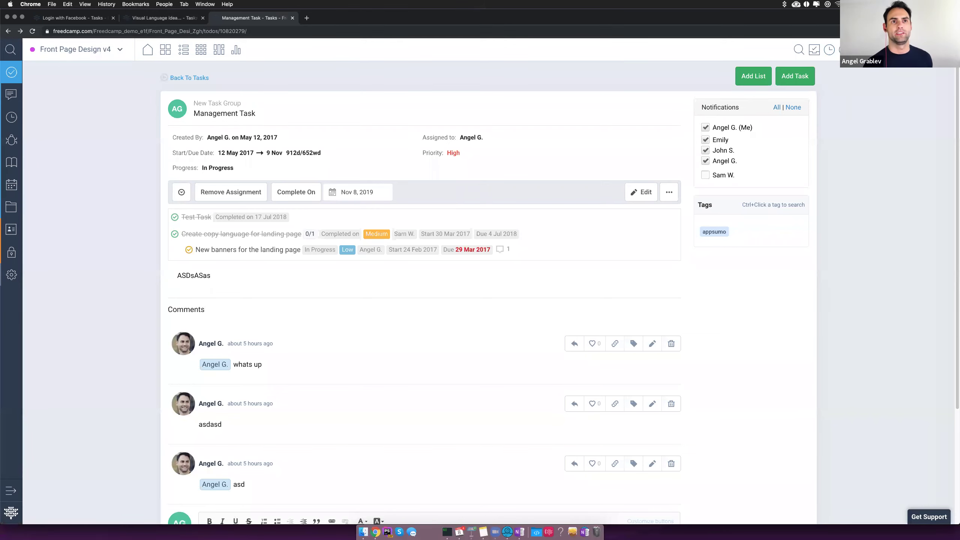
click(844, 50)
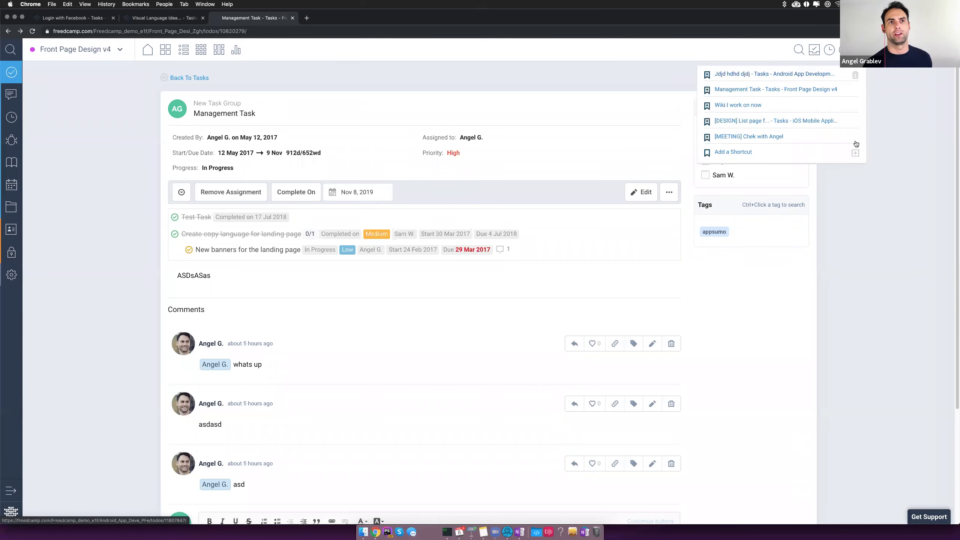
click(873, 96)
key(alt+super+p)
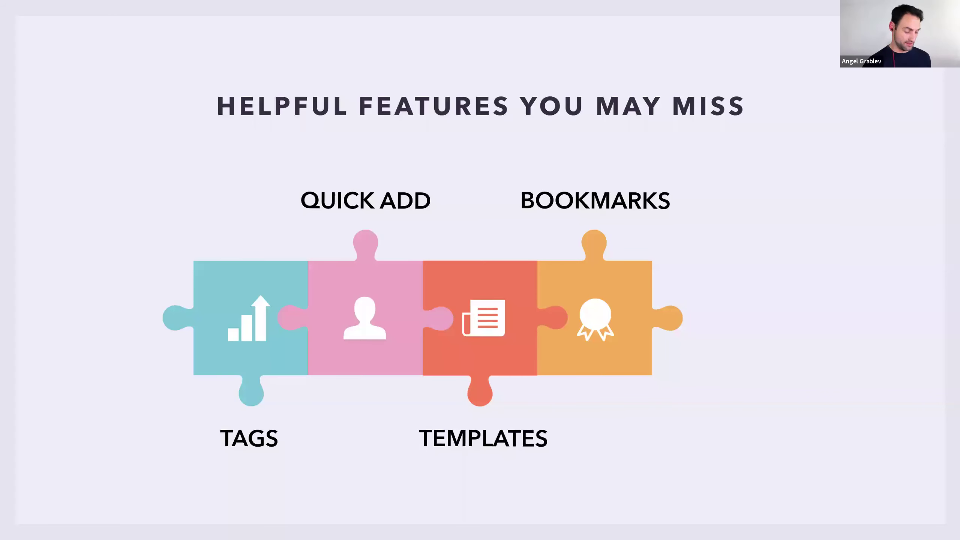
key(Right)
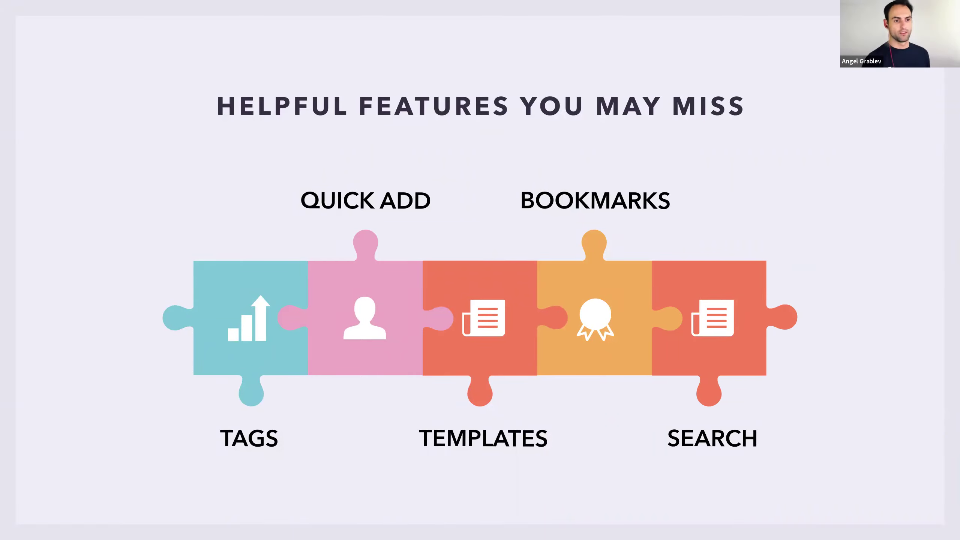
key(Escape)
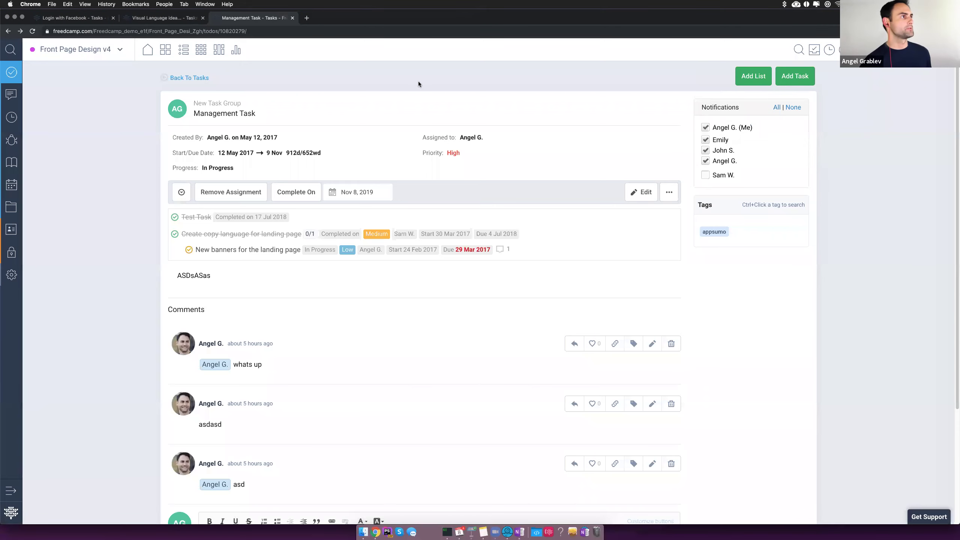
Examine the advanced search filters for the Front Page Design v4 project, including the project group choices, without running a search
click(11, 49)
click(146, 78)
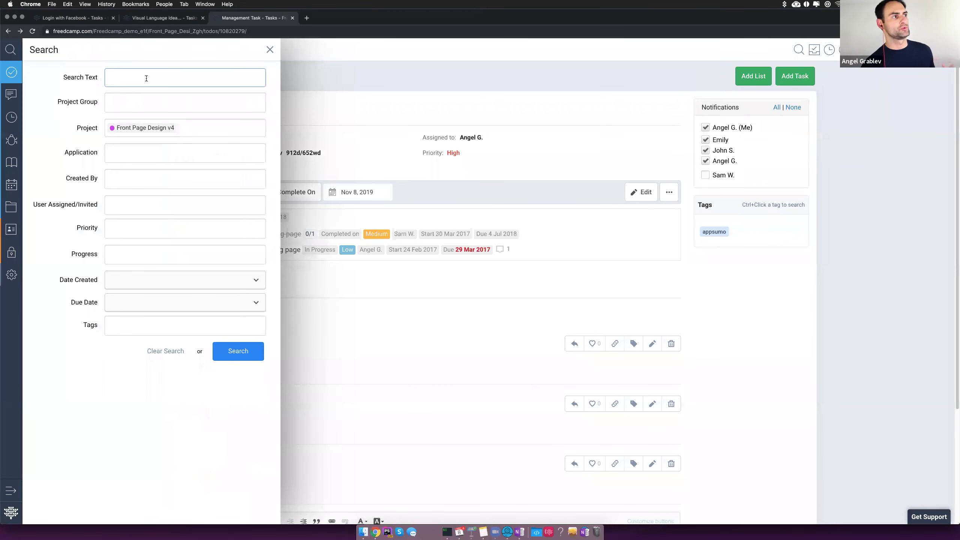
click(143, 101)
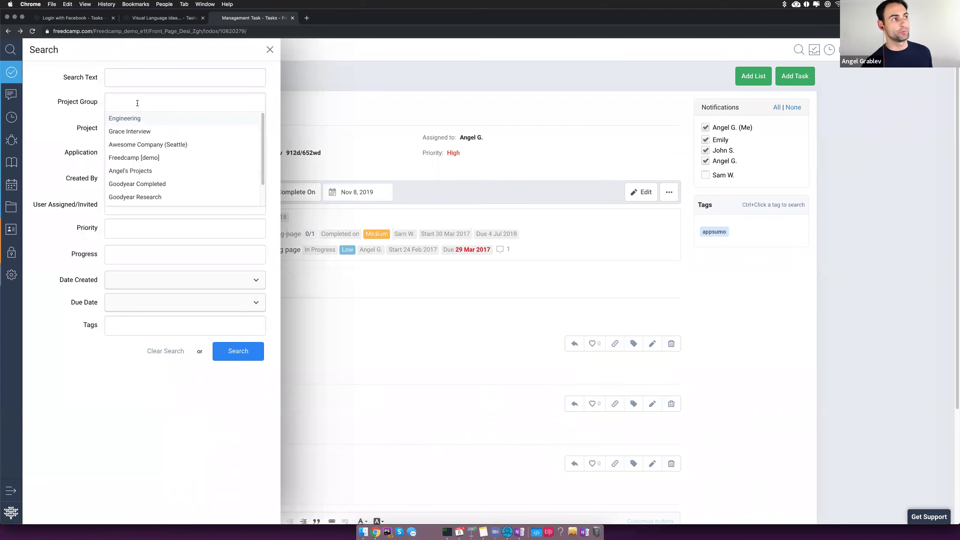
key(Escape)
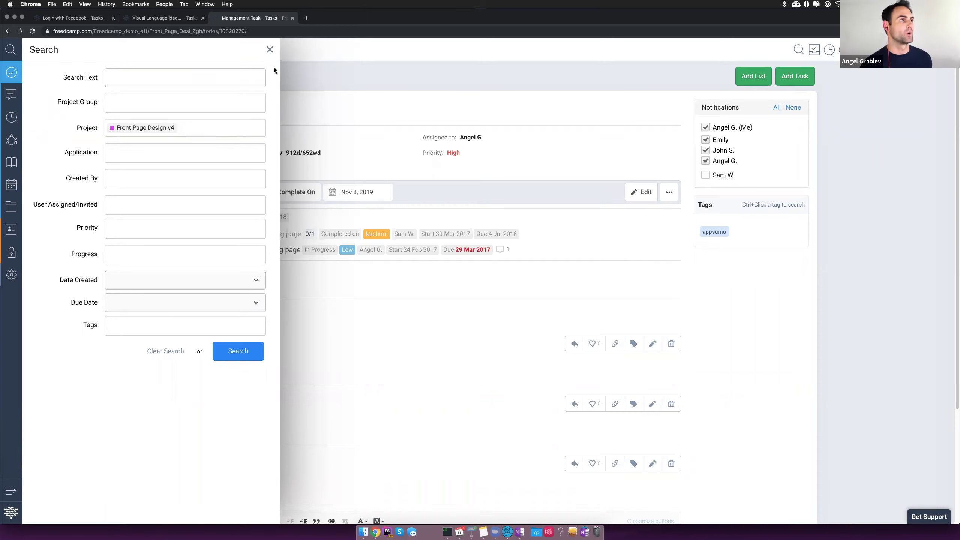
click(274, 50)
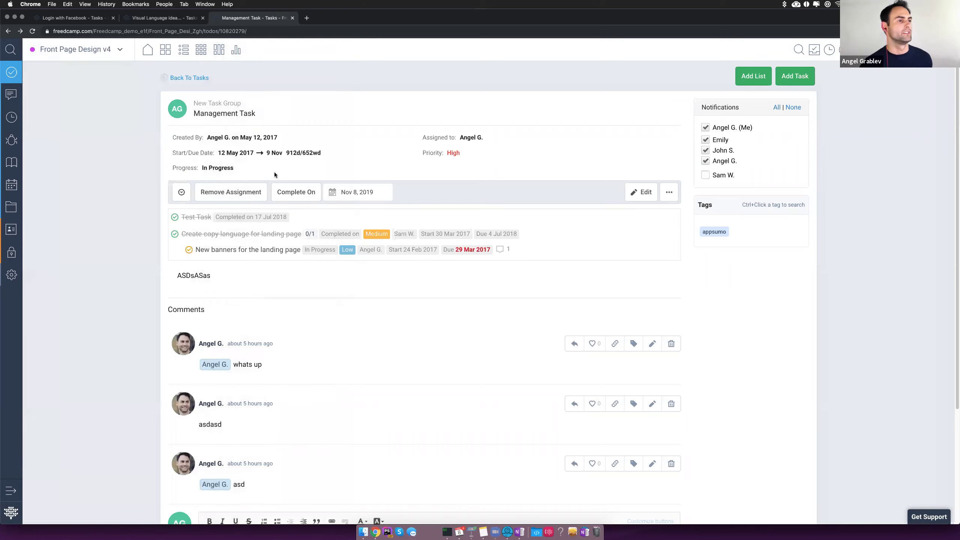
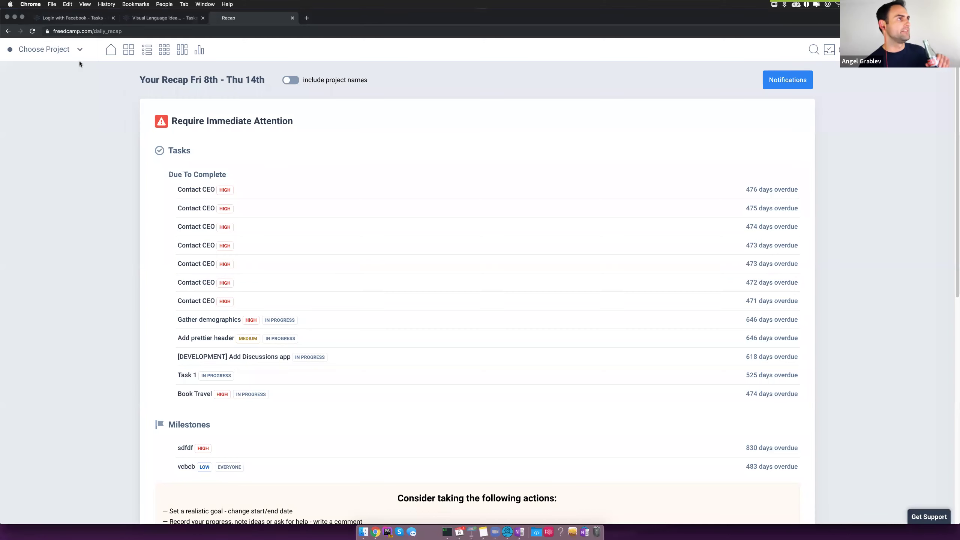
Switch from the recap page to the tasks of the Design New Freedcamp Website project
click(74, 56)
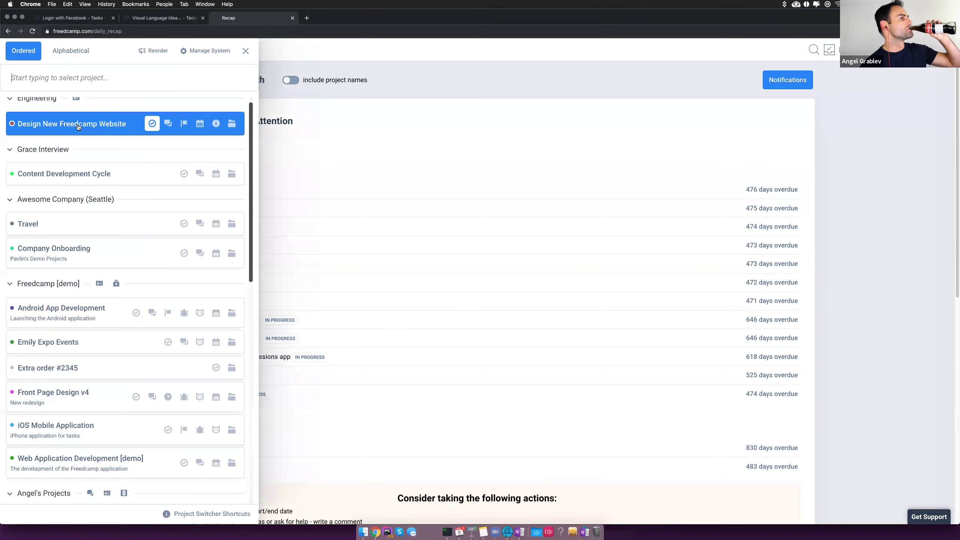
click(78, 125)
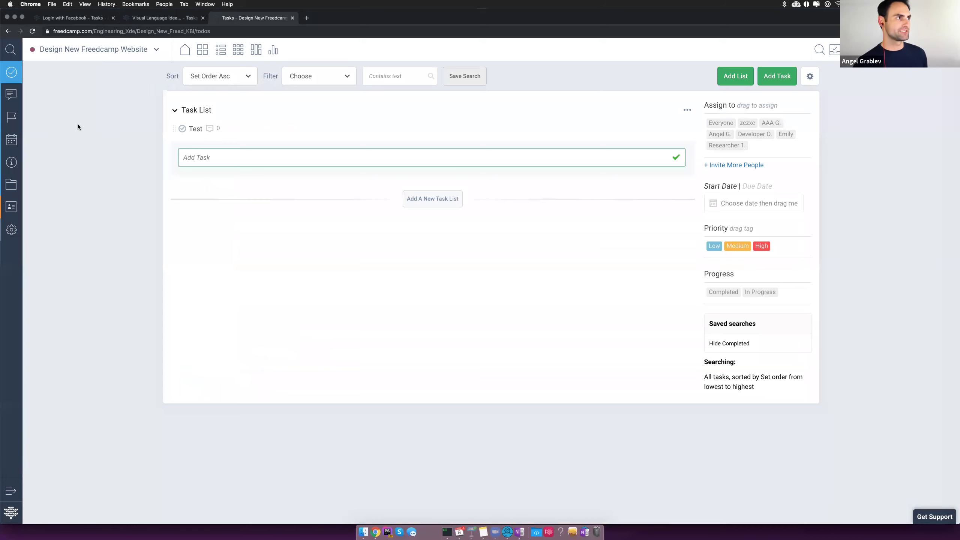
Search the project list for "Des" and switch to the tasks of the Front Page Design v4 project
click(103, 60)
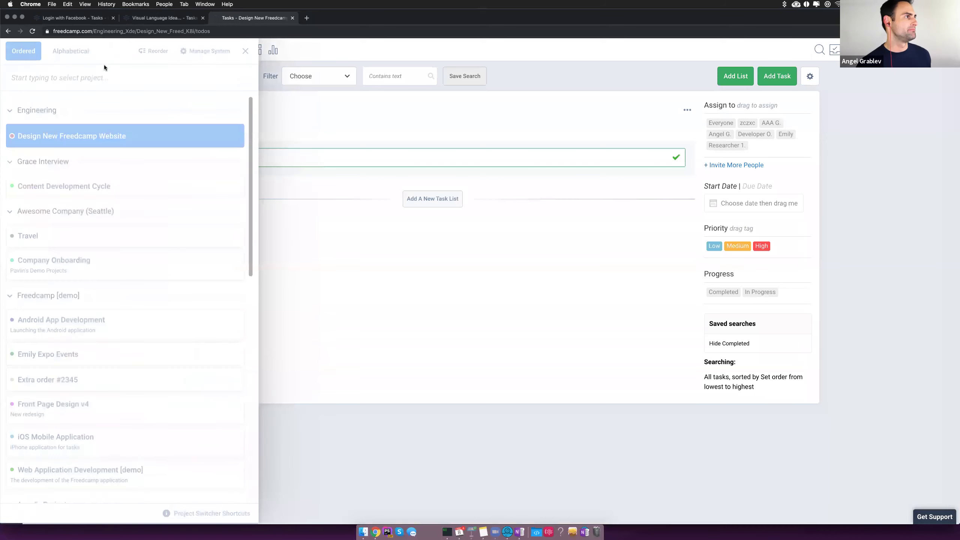
text(Des)
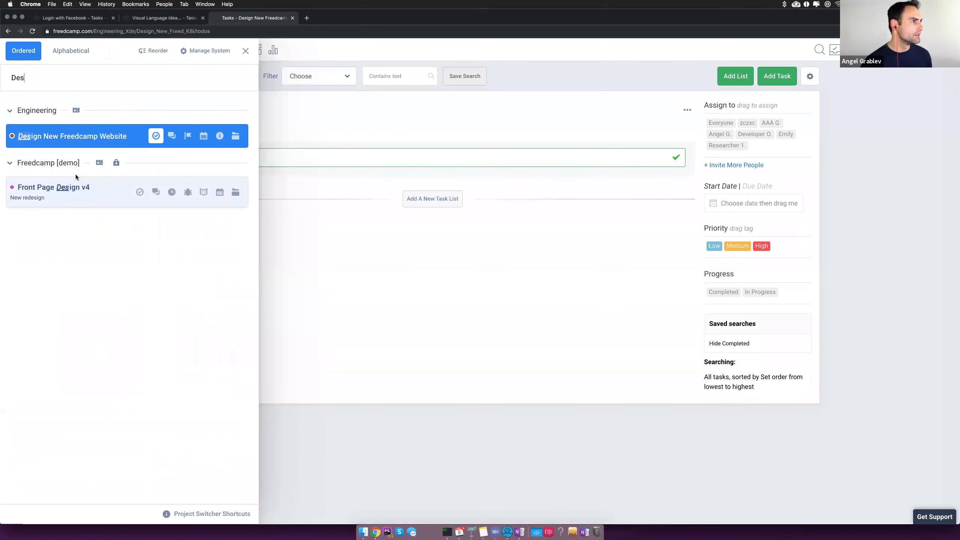
click(99, 190)
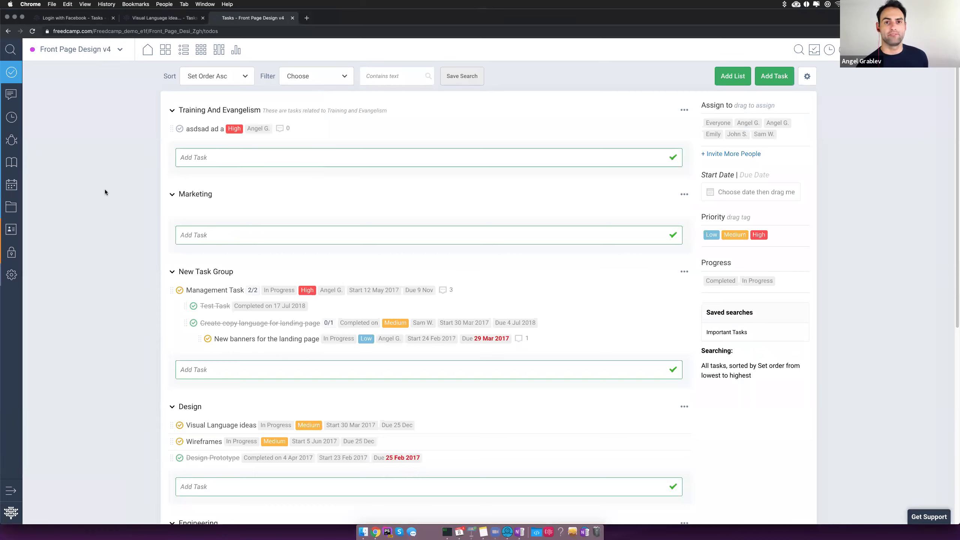
click(809, 77)
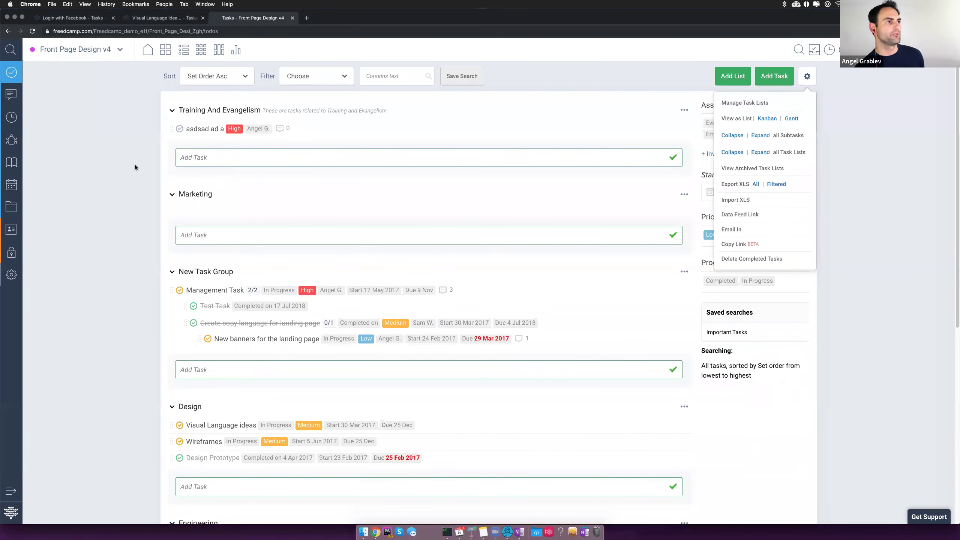
click(159, 168)
Add three tasks named werewr, asdassa and sadasd to the Marketing task list
scroll(170, 189, down, 1)
scroll(174, 196, down, 1)
click(197, 215)
text(werewr)
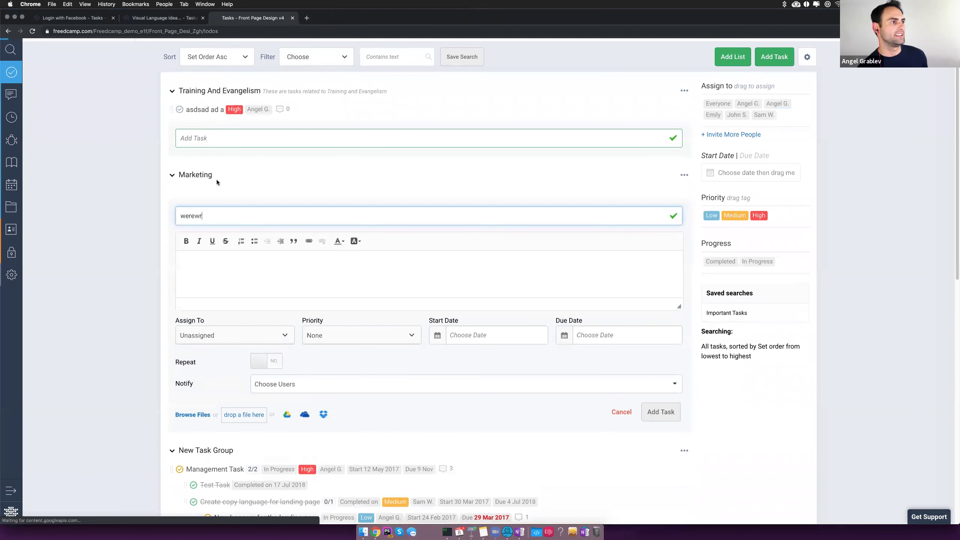
key(Return)
text(asdassa)
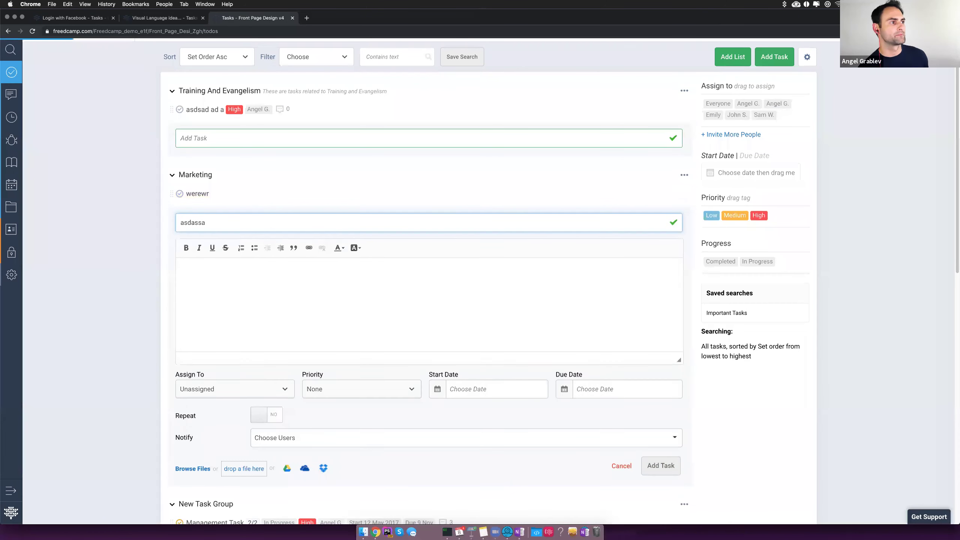
key(Return)
text(sadasd)
key(Return)
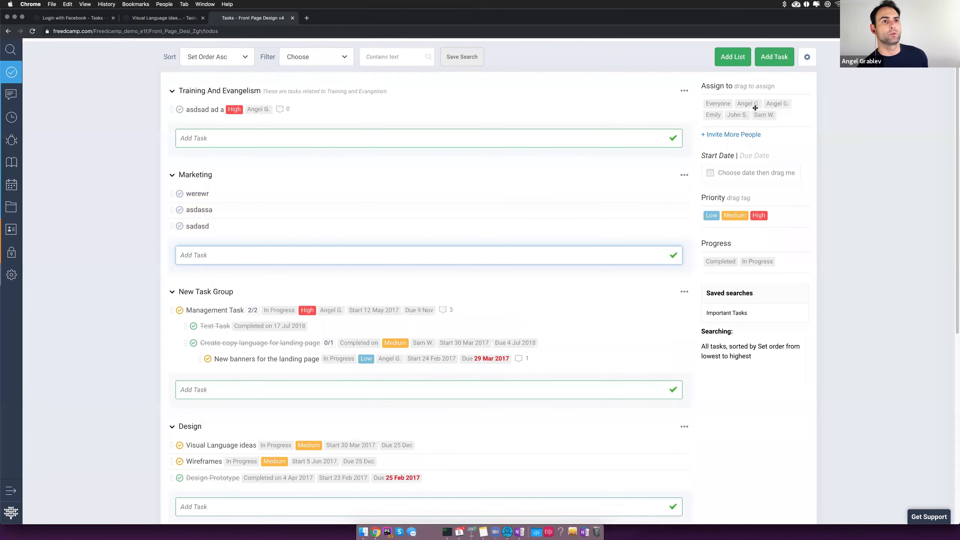
Assign asdassa and sadasd to two different team members and give asdassa Medium priority
drag(748, 104, 409, 212)
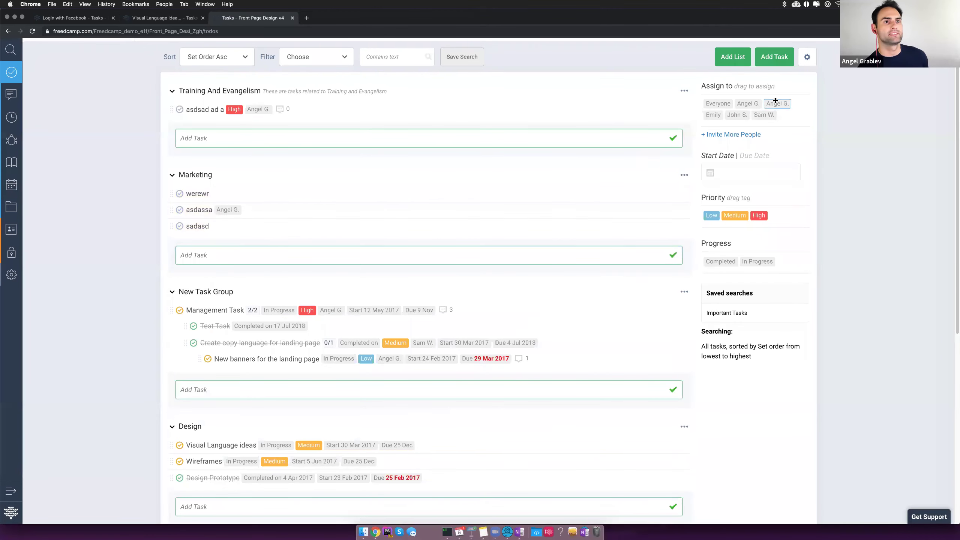
drag(737, 116, 375, 229)
drag(735, 215, 486, 266)
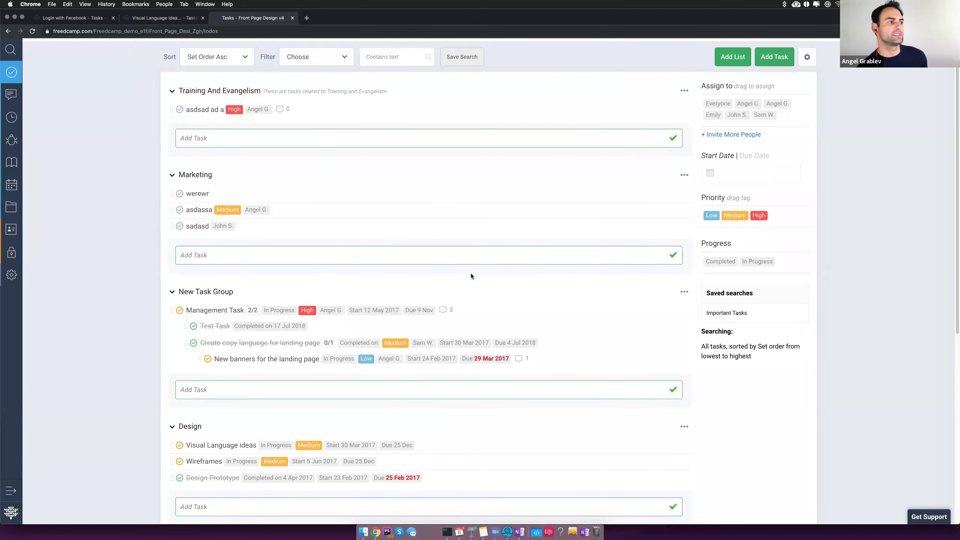
Add two more tasks named sdsas and asdsad to the Marketing task list
click(212, 257)
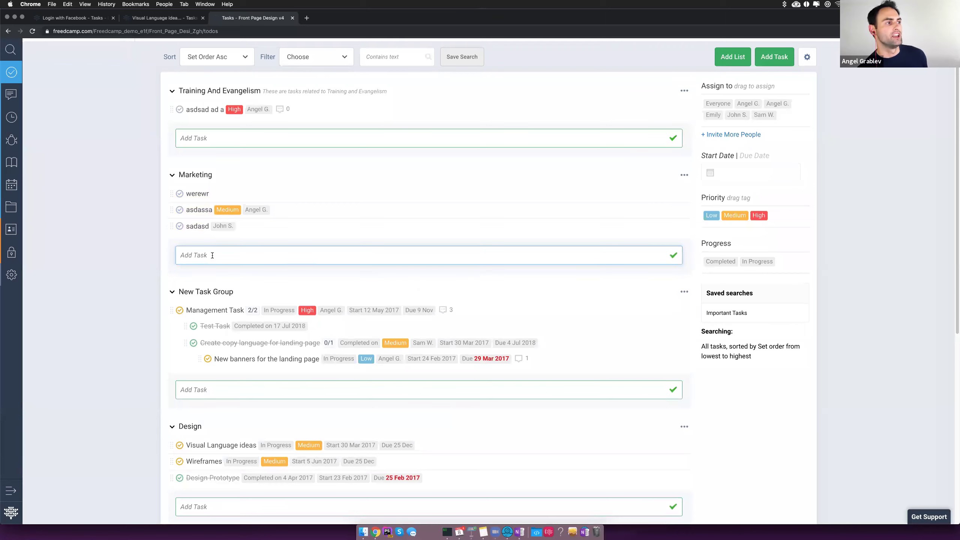
text(sdsas)
key(Return)
text(asdsad)
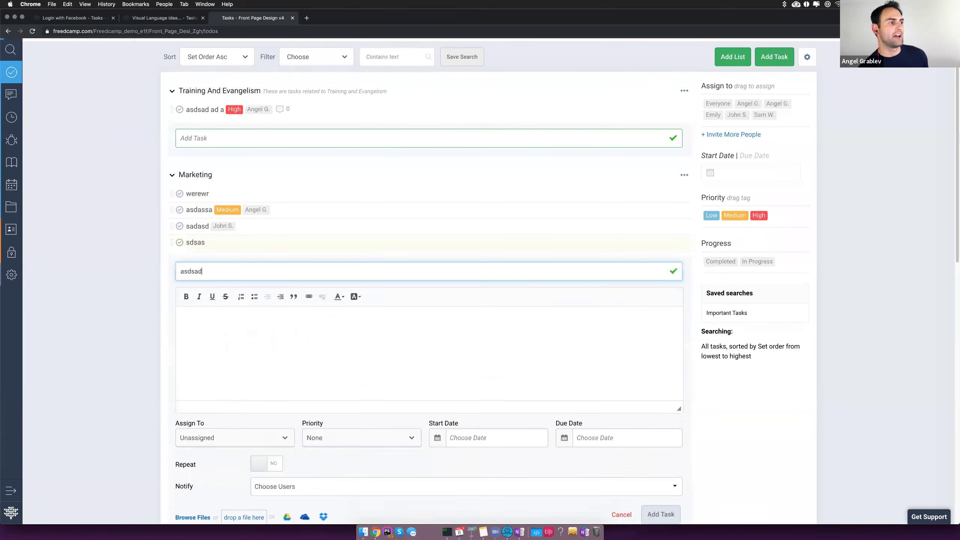
key(Return)
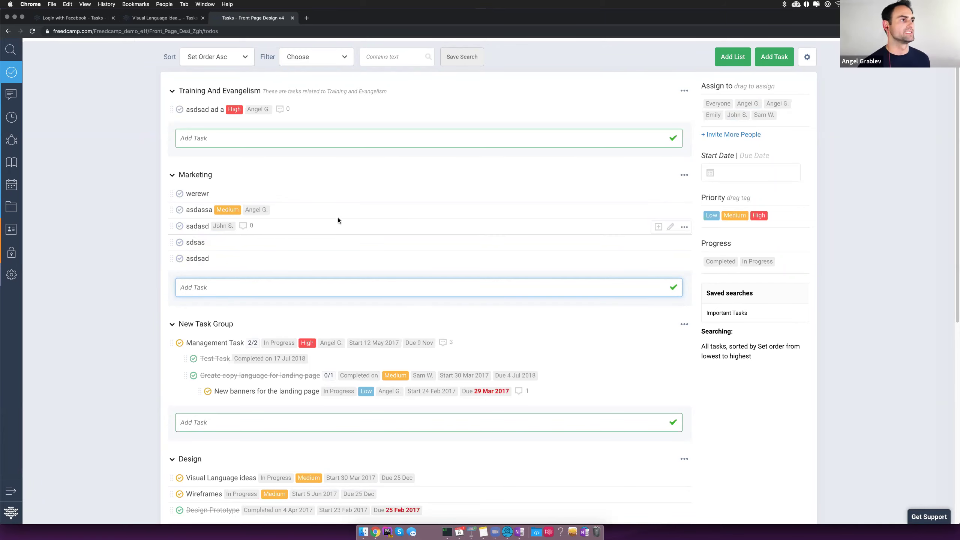
View the tasks as Kanban and move "asdsad ad a" to In Progress within Training And Evangelism
scroll(425, 187, up, 1)
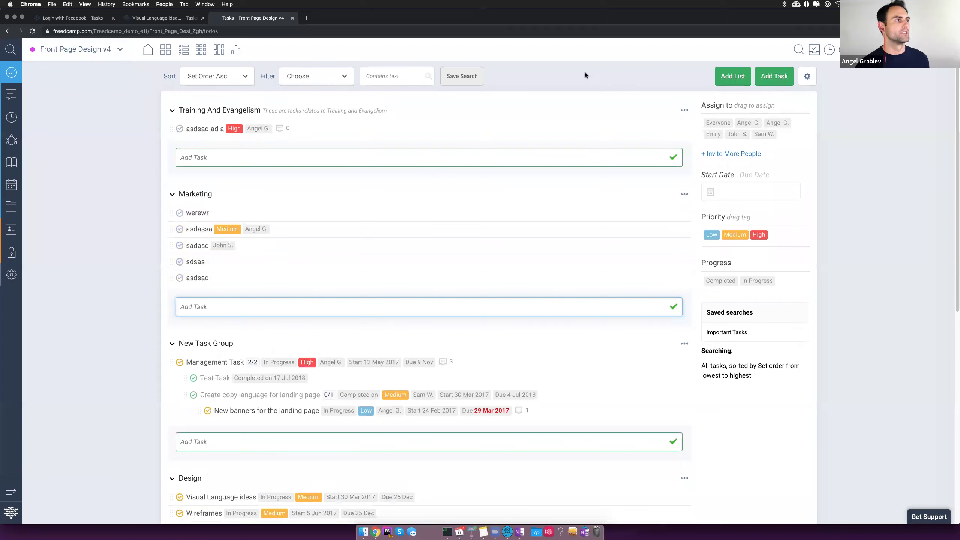
click(805, 81)
click(767, 119)
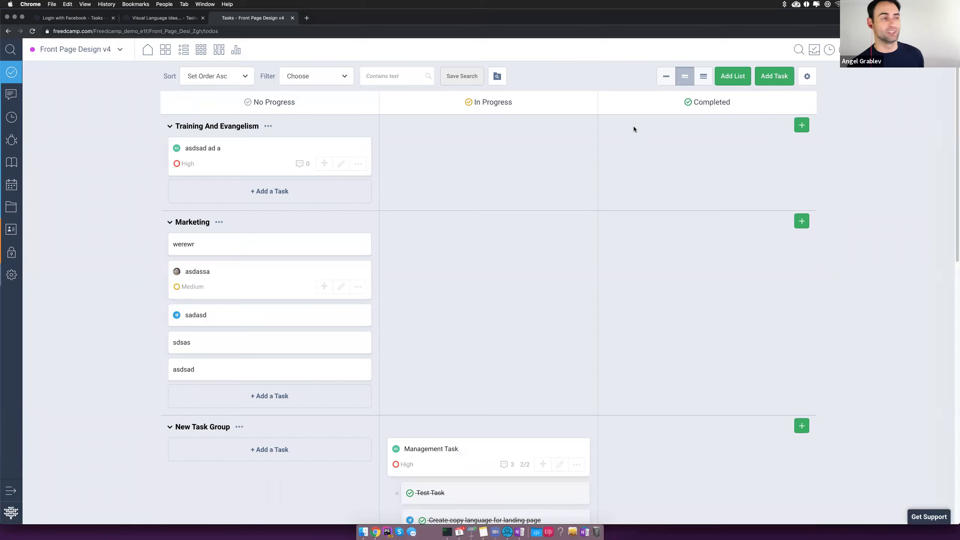
drag(246, 148, 478, 145)
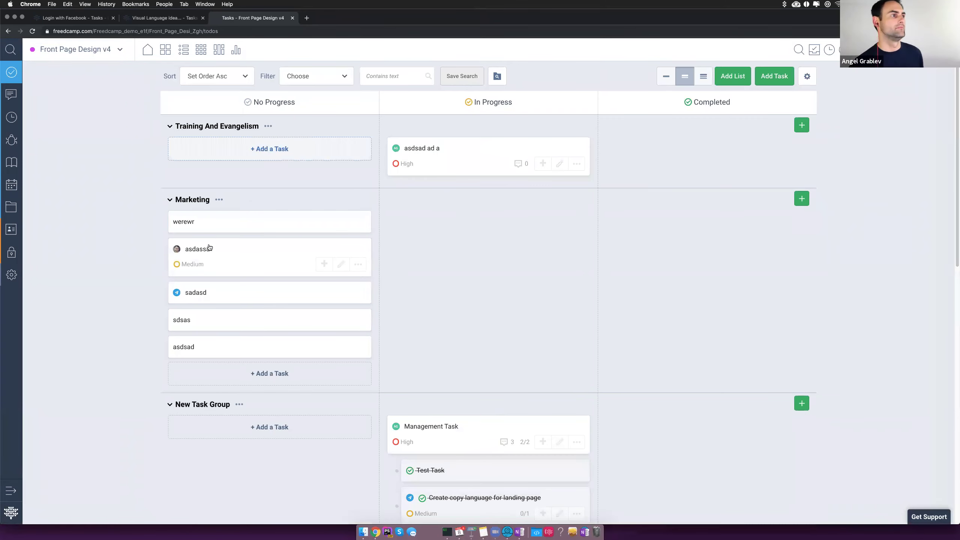
Make asdassa a subtask of werewr in the Marketing list and narrow the Completed column of the board
scroll(217, 279, down, 2)
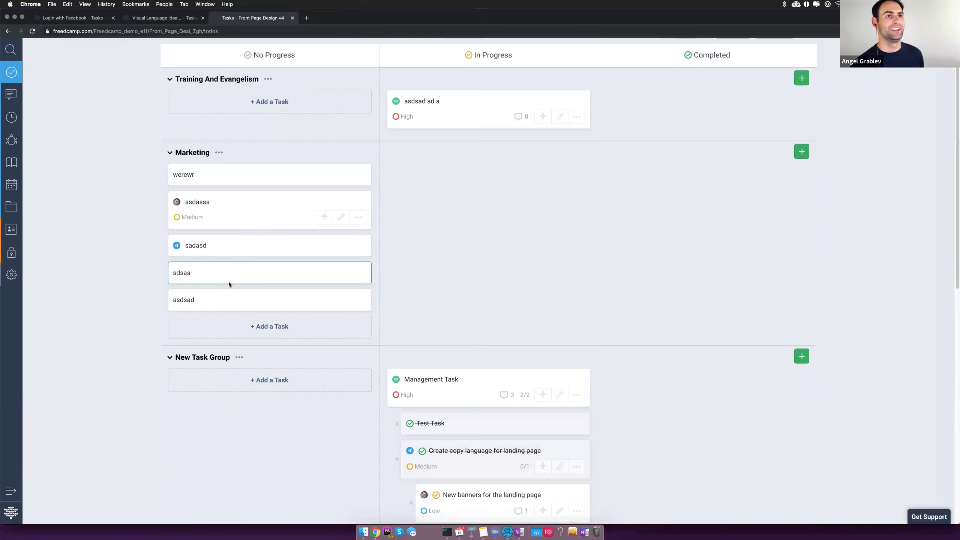
scroll(674, 329, down, 3)
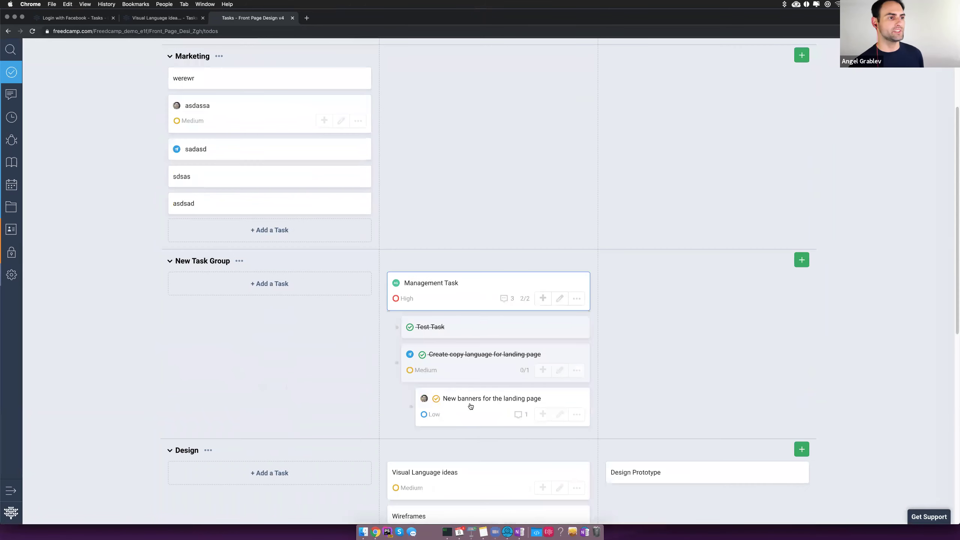
scroll(529, 378, up, 3)
scroll(468, 151, down, 1)
drag(314, 210, 271, 208)
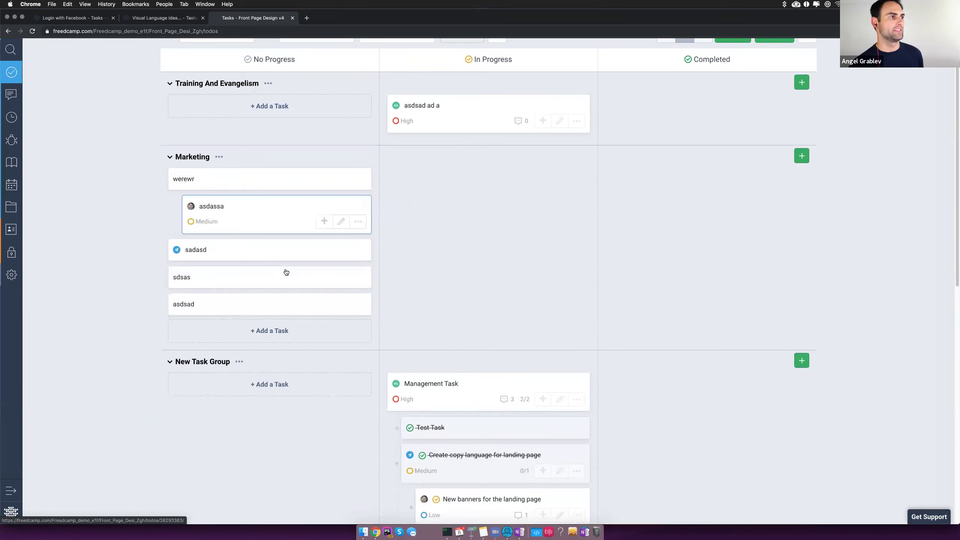
scroll(329, 279, up, 2)
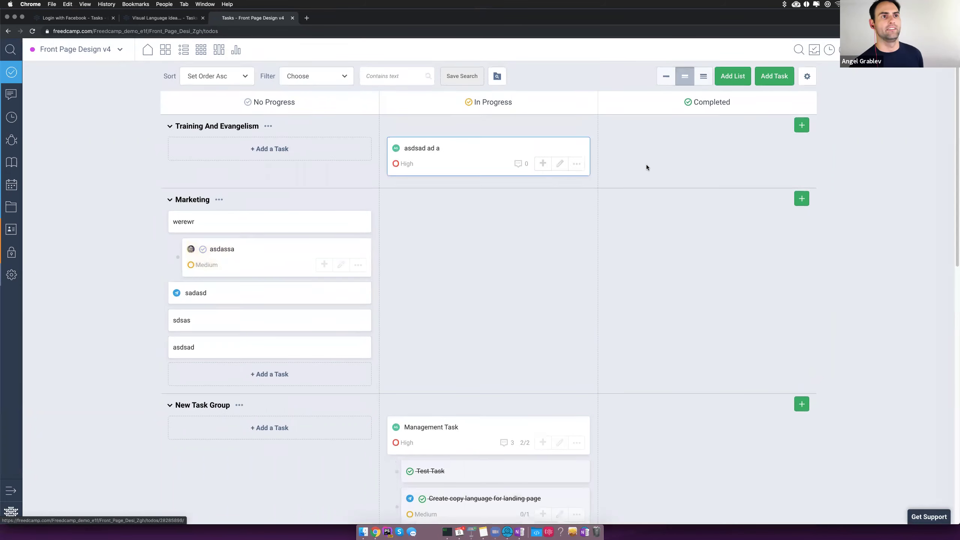
click(734, 113)
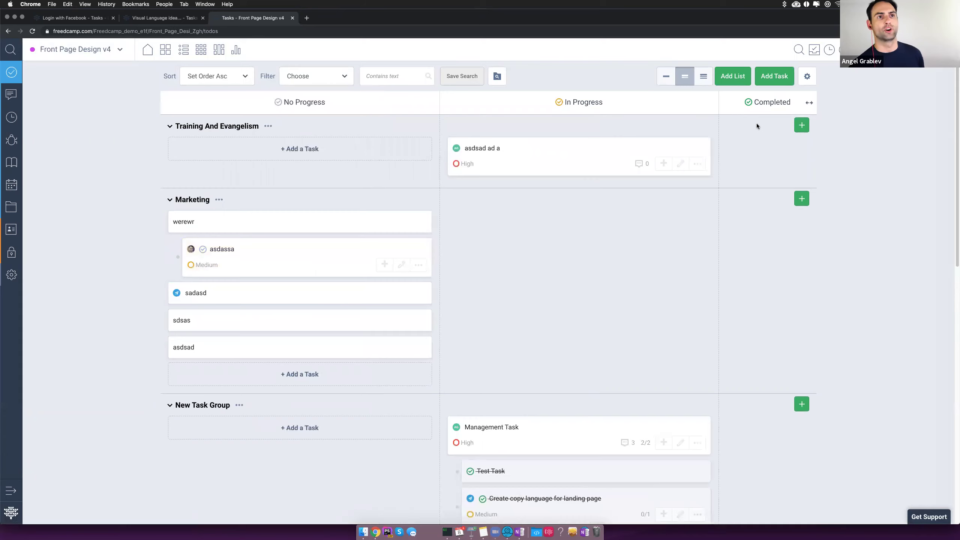
View the tasks as a Gantt chart and move Management Task so it starts in about January 2017
click(808, 77)
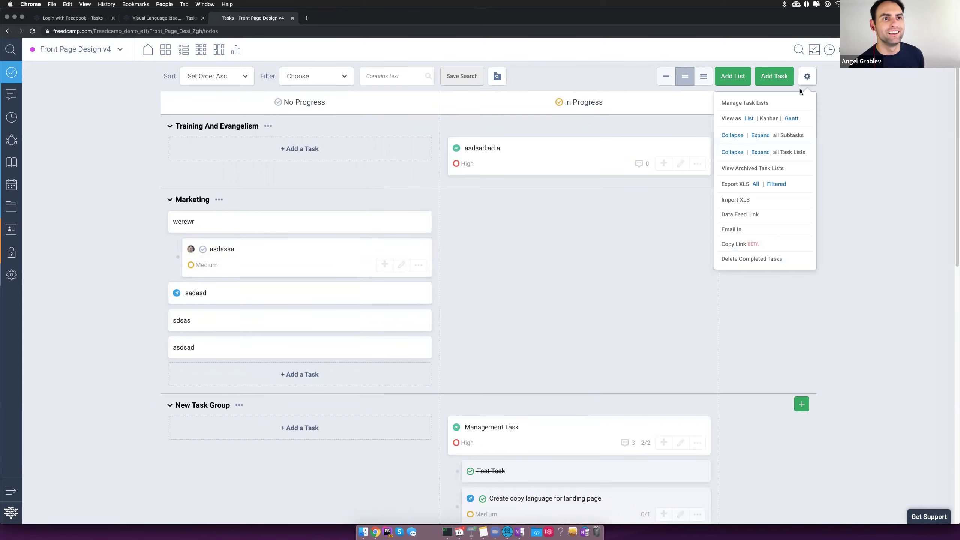
click(795, 120)
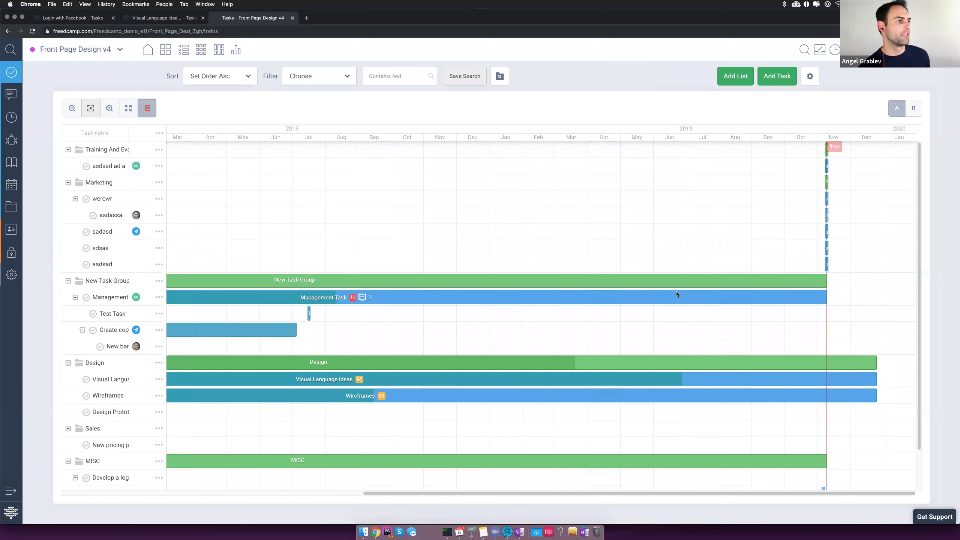
scroll(615, 309, down, 3)
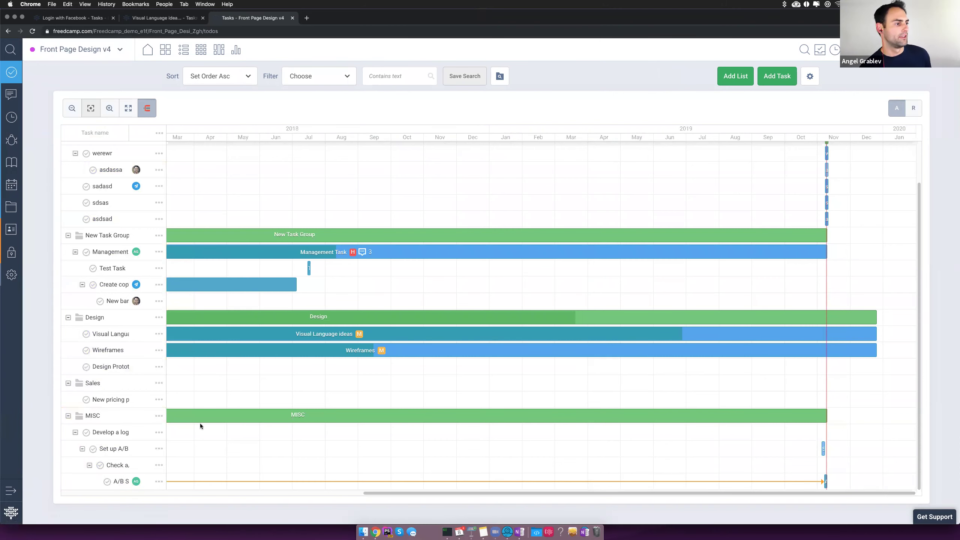
scroll(200, 420, up, 3)
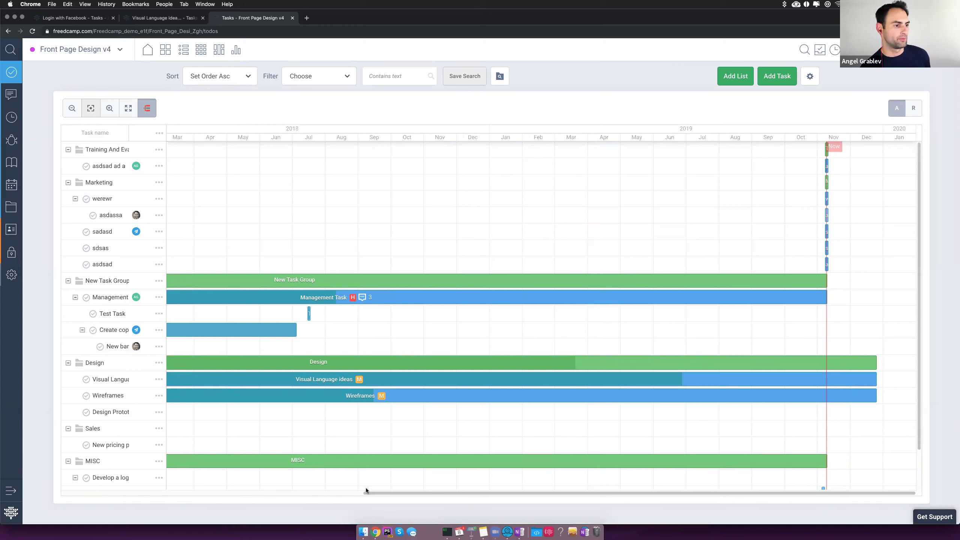
drag(368, 493, 57, 489)
mouse_move(218, 281)
mouse_down()
mouse_move(227, 297)
mouse_move(301, 299)
mouse_move(204, 283)
mouse_move(219, 285)
mouse_move(210, 289)
mouse_up()
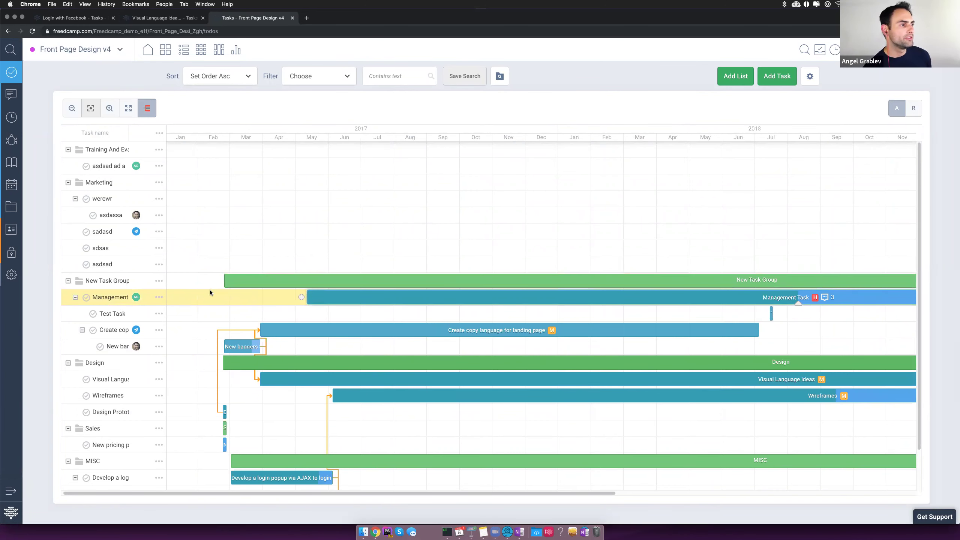
click(224, 280)
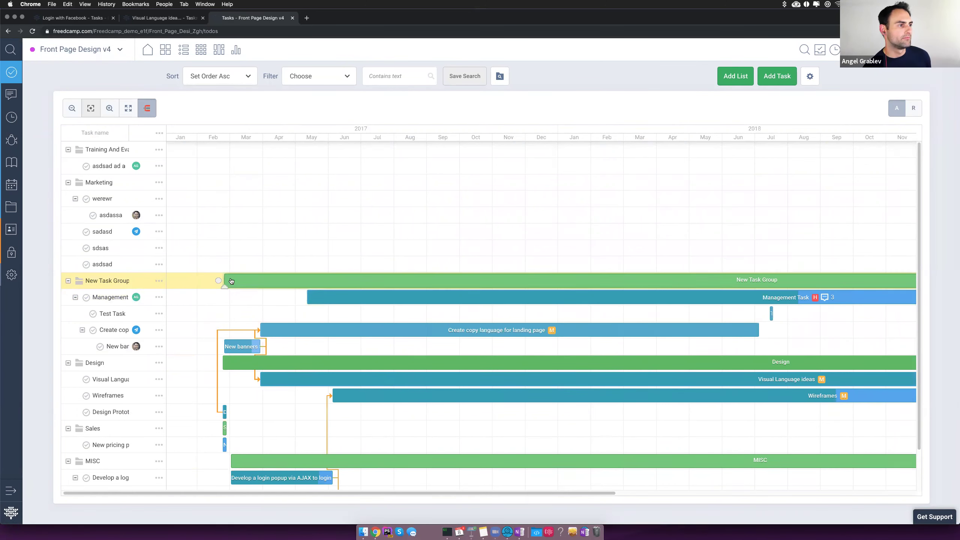
drag(303, 296, 242, 326)
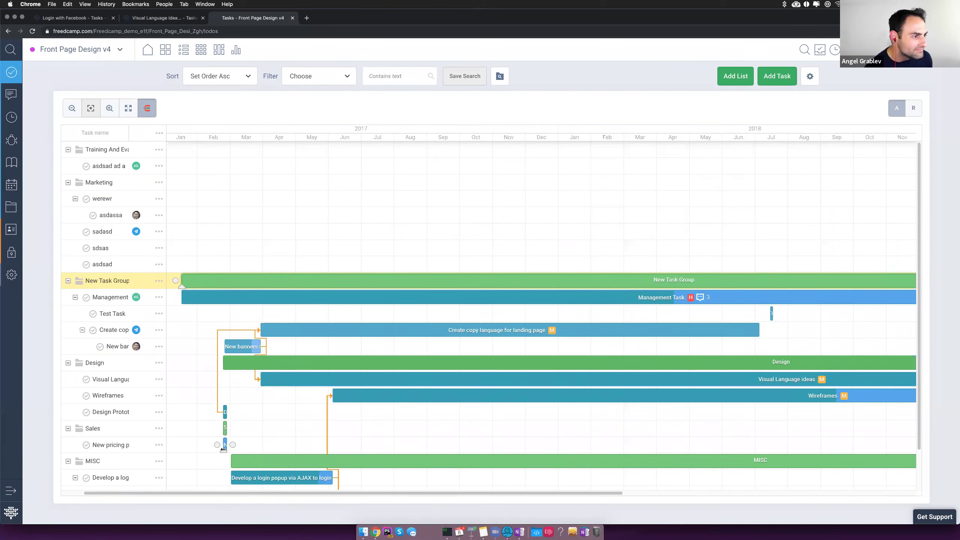
Make the pricing task under Sales depend on the Design Prototype task, and lower the progress of Management Task
mouse_move(225, 445)
mouse_down()
mouse_move(233, 445)
mouse_move(222, 416)
mouse_move(230, 446)
mouse_up()
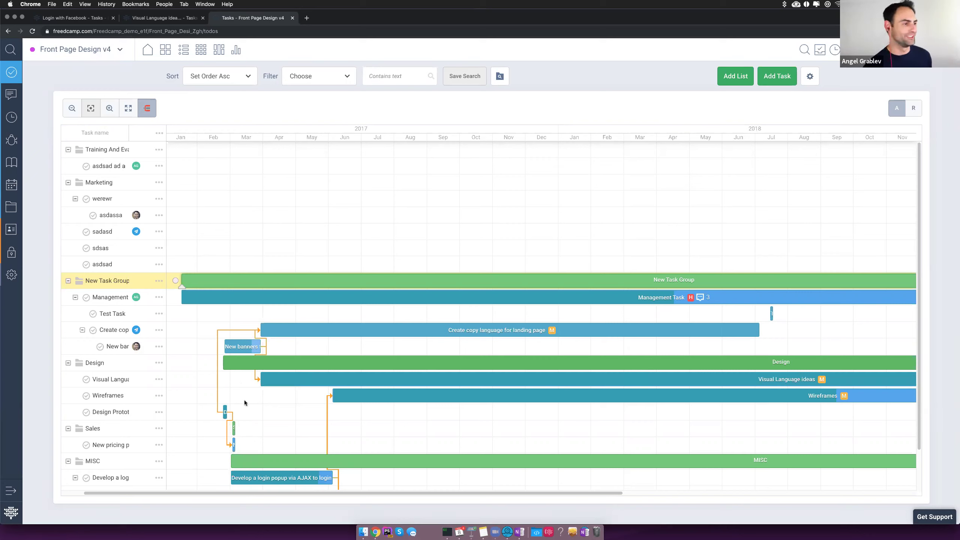
scroll(248, 402, down, 2)
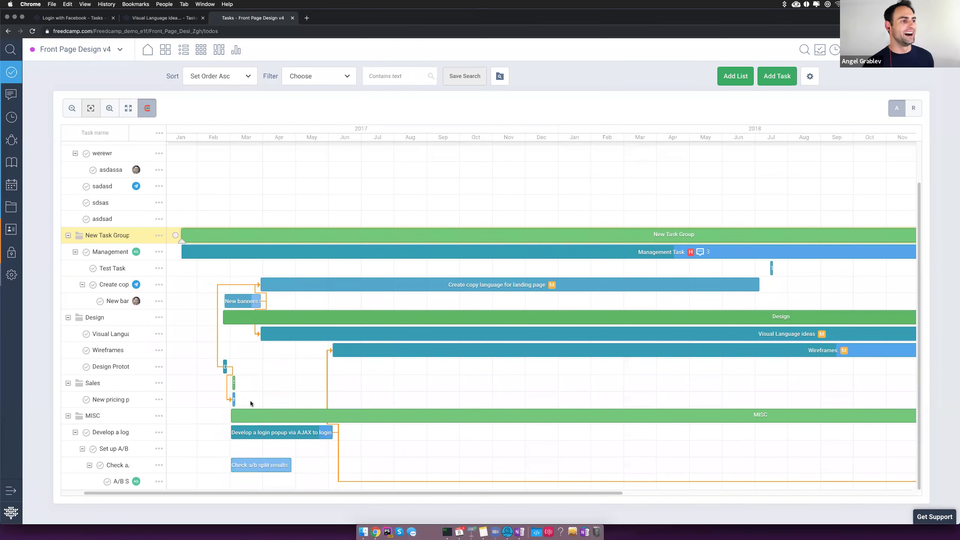
scroll(253, 404, up, 2)
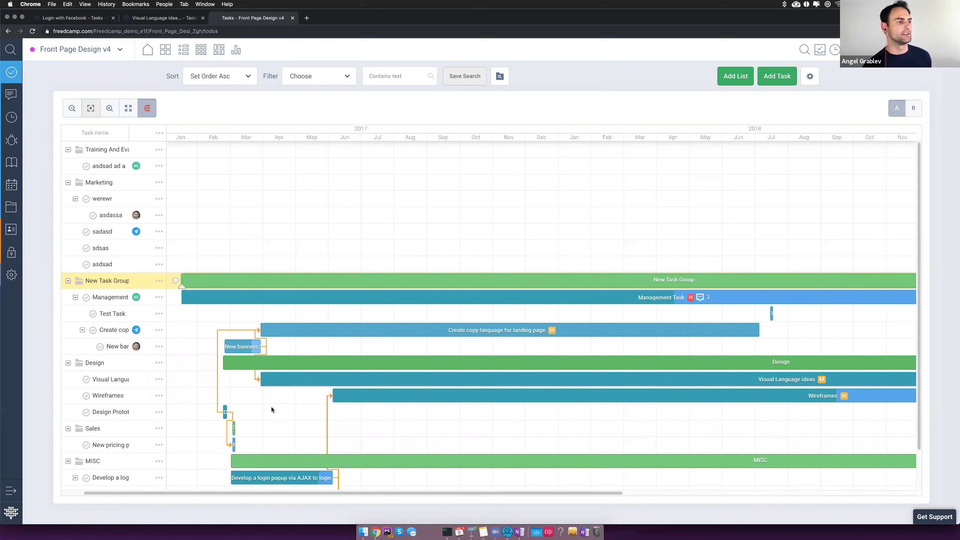
scroll(469, 333, down, 2)
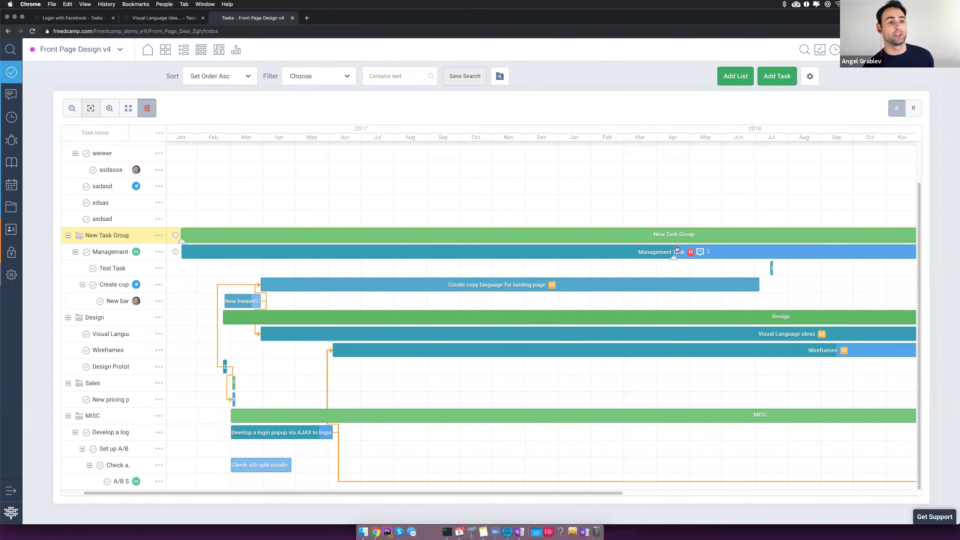
drag(672, 257, 441, 264)
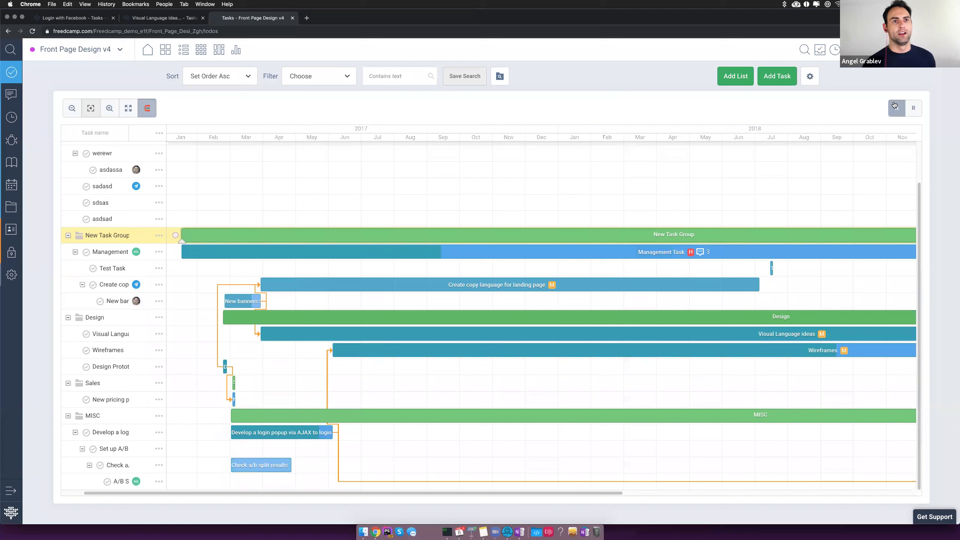
Show the Gantt chart's resources by tasks and review the allocated and unassigned workload
click(810, 77)
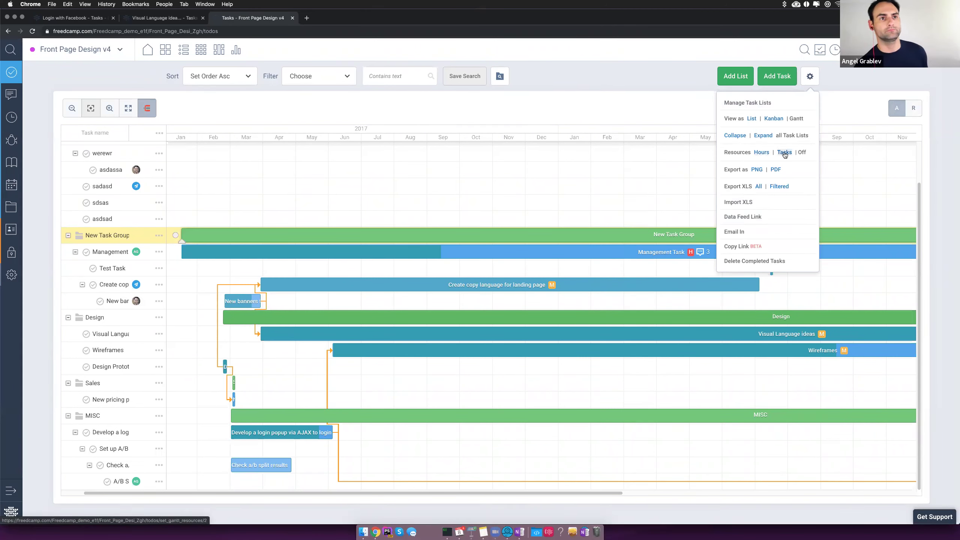
click(761, 171)
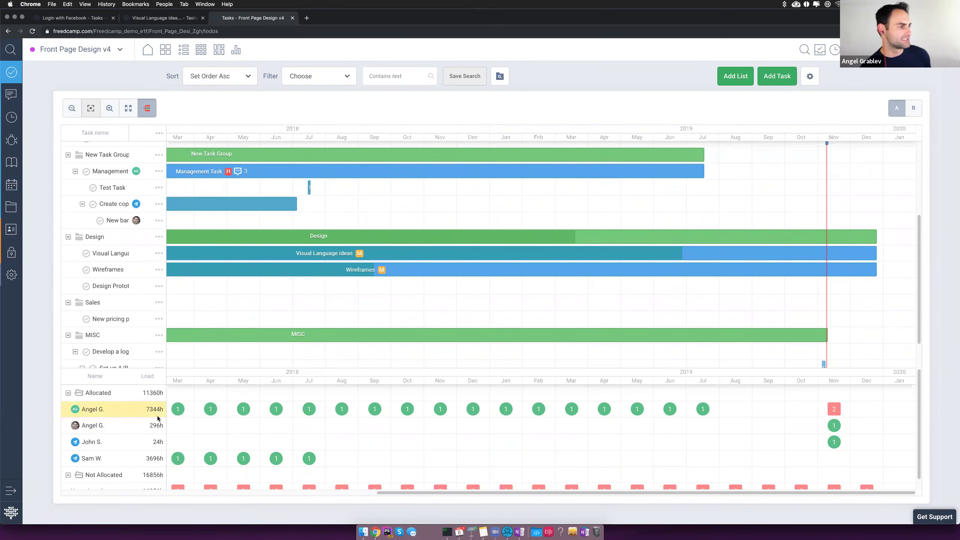
scroll(154, 443, down, 1)
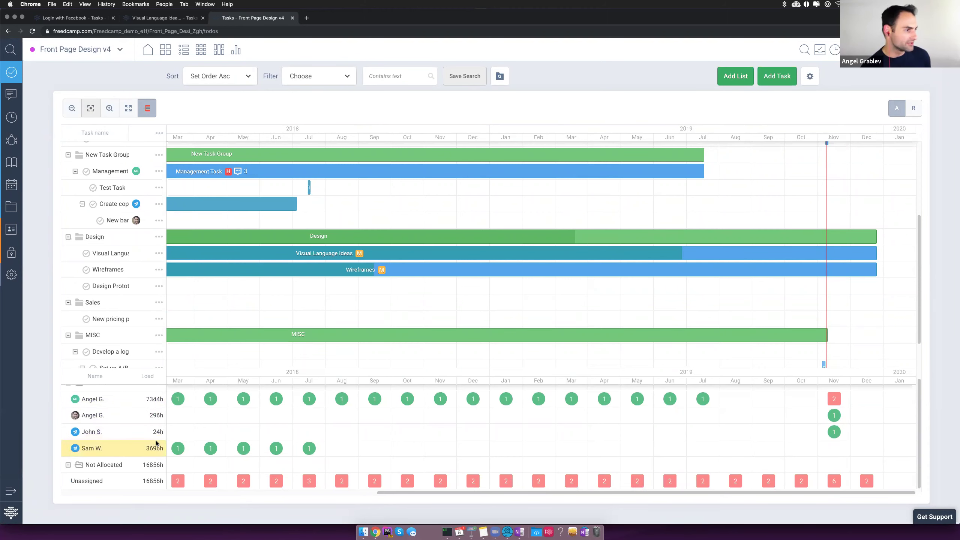
Show the Gantt chart's resources by hours and review each person's allocated load and the unassigned load
scroll(156, 443, up, 1)
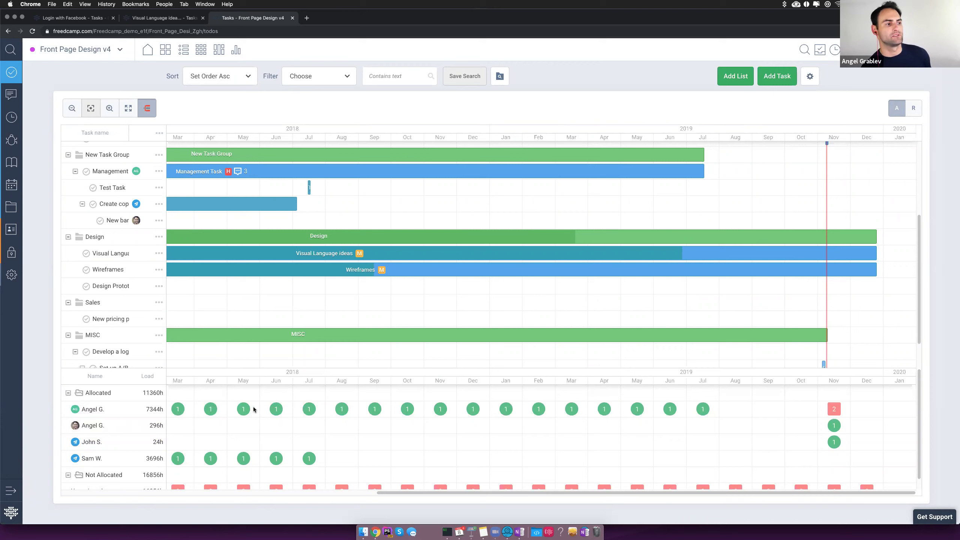
click(811, 77)
click(761, 152)
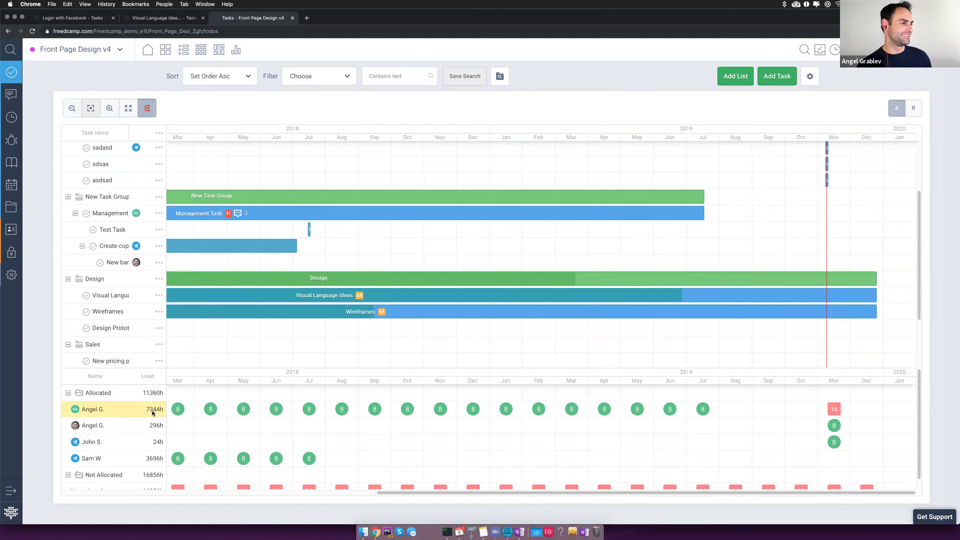
scroll(153, 411, down, 1)
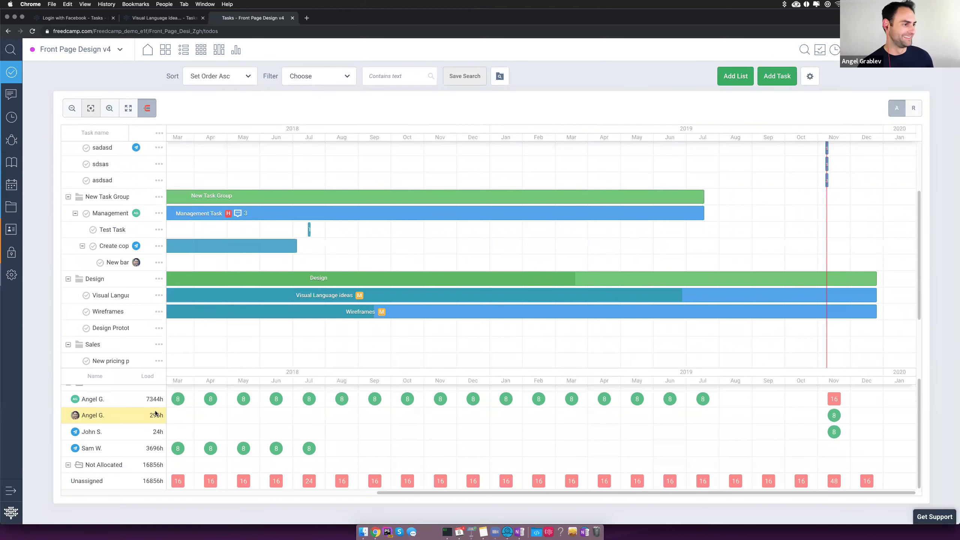
scroll(214, 435, up, 1)
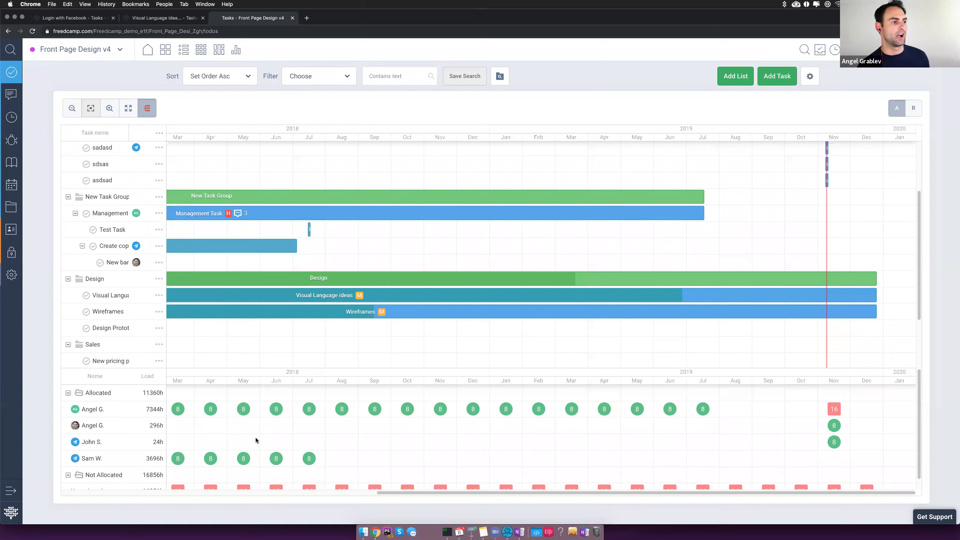
scroll(258, 438, down, 1)
scroll(277, 445, up, 1)
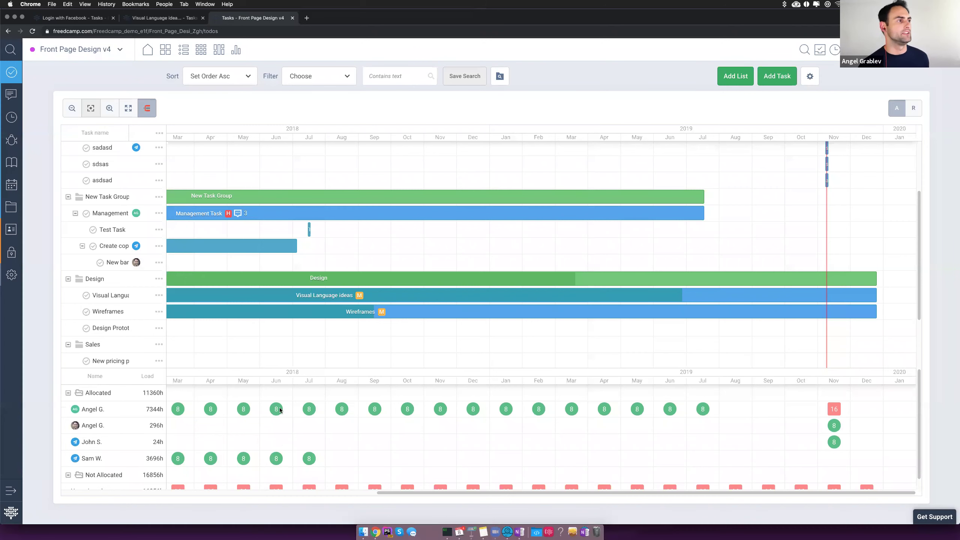
scroll(557, 189, up, 3)
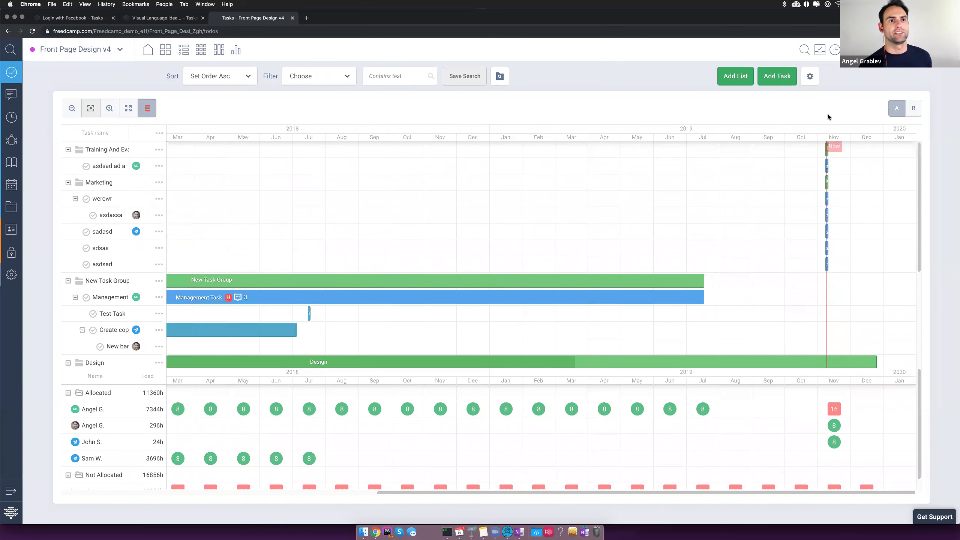
Review the Gantt view's export and import options, and switch the project's tasks to the list view
click(811, 80)
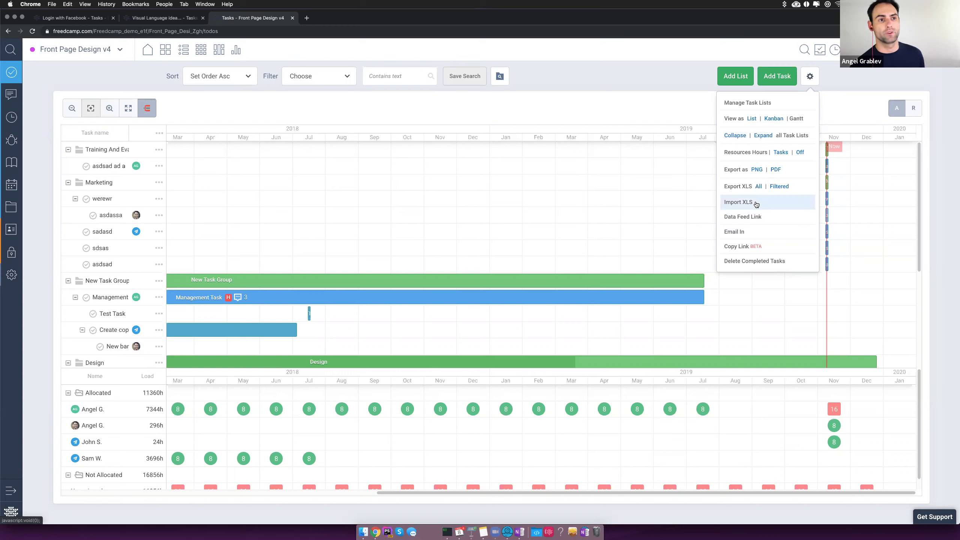
click(708, 112)
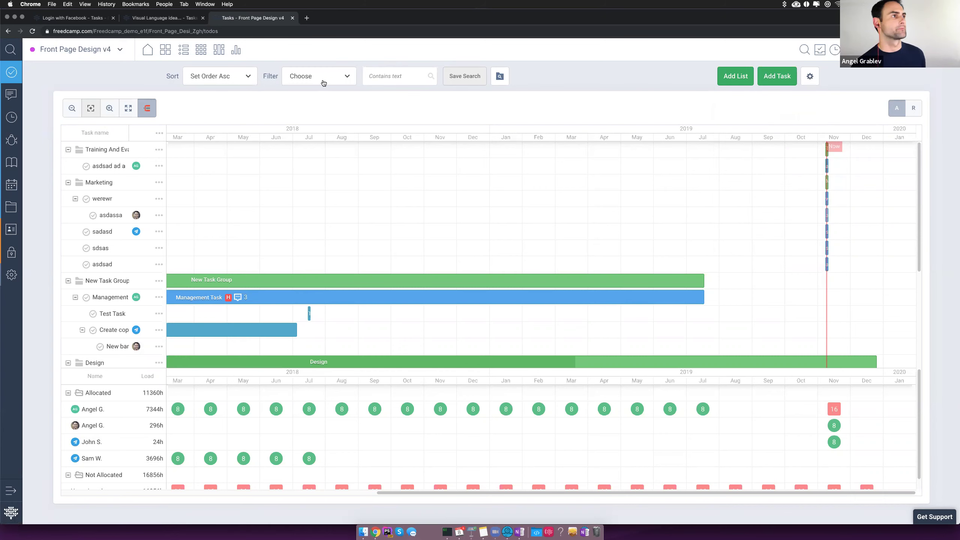
click(810, 76)
click(754, 119)
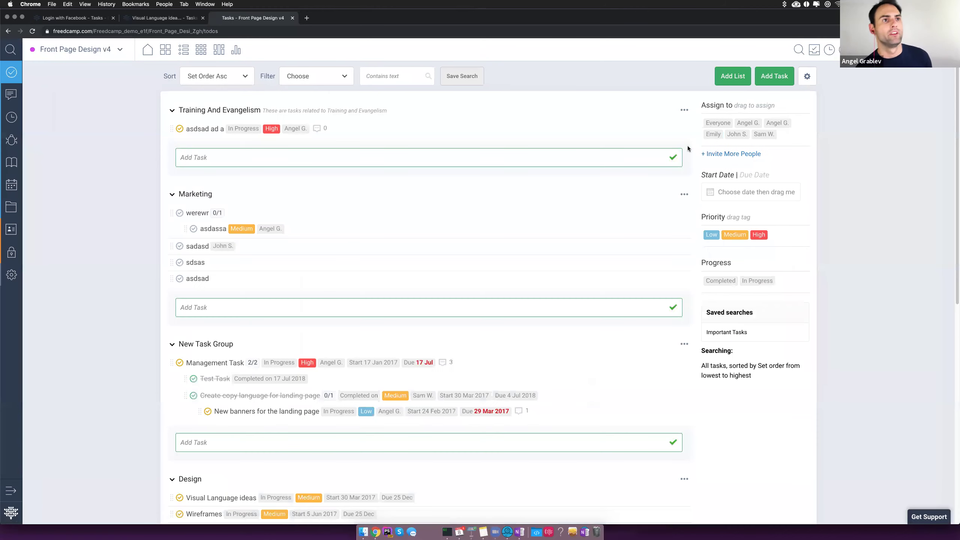
Examine the actions available for the Training And Evangelism task list
click(684, 112)
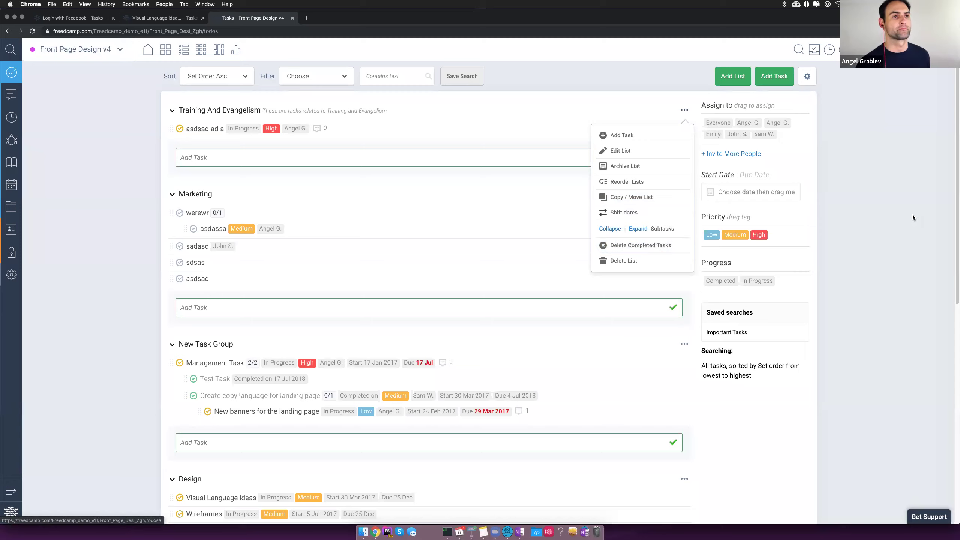
click(885, 281)
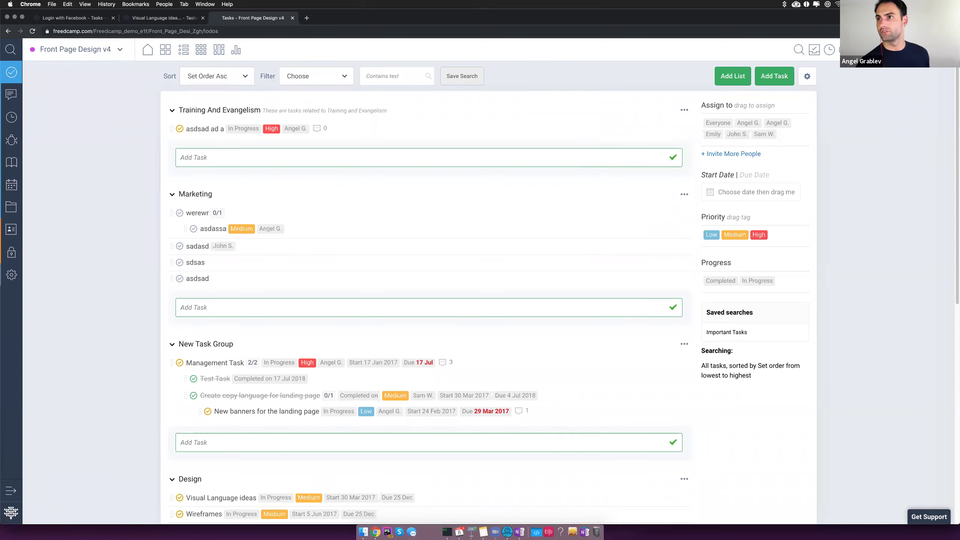
click(501, 529)
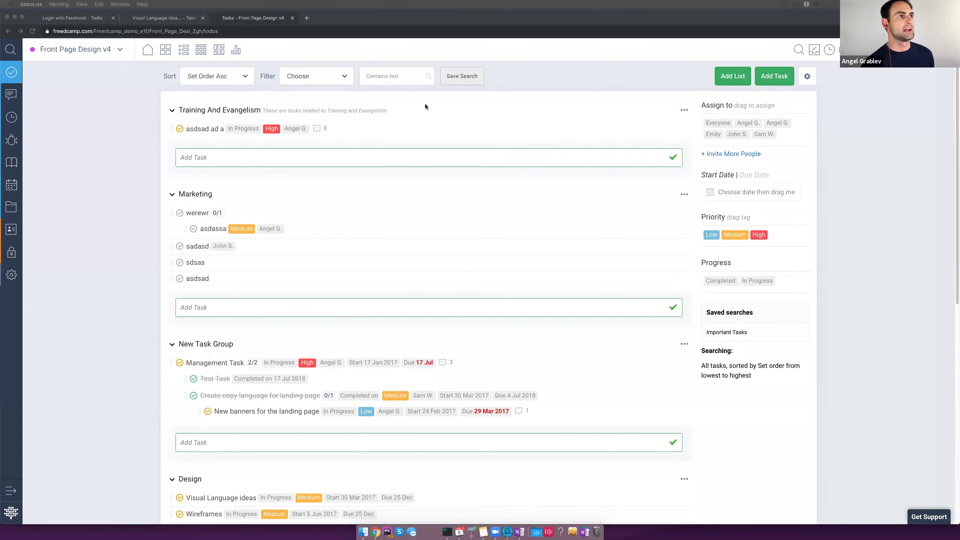
Filter the tasks by Date Completed in the last week and remove that filter
click(291, 76)
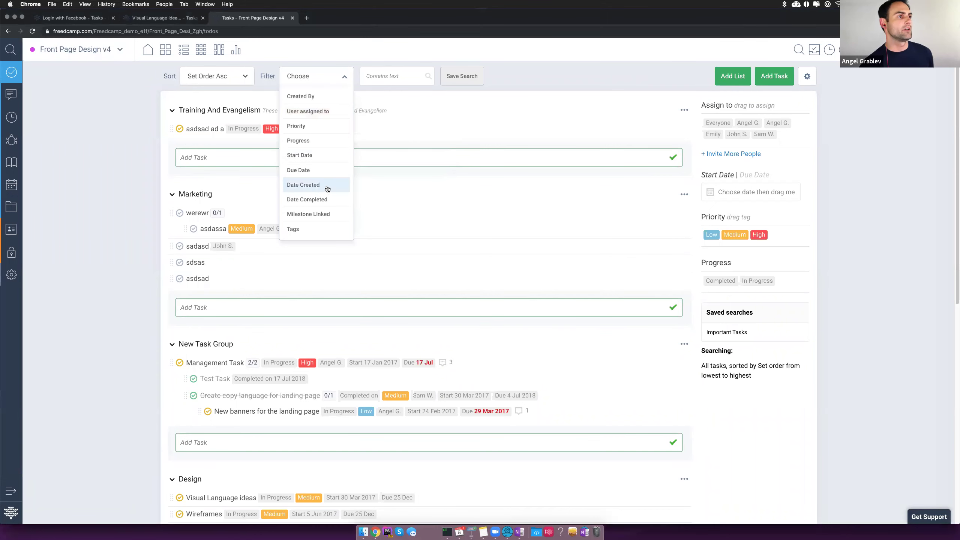
mouse_move(327, 199)
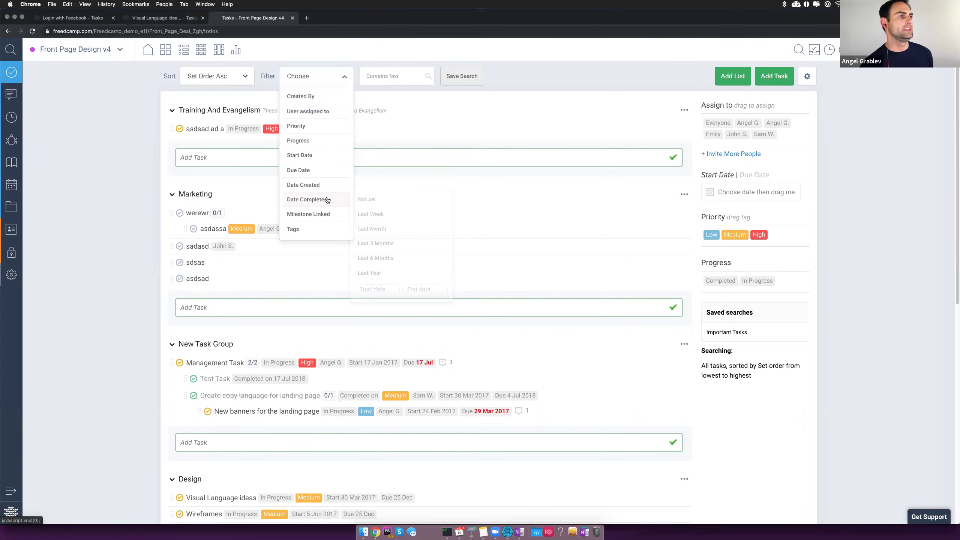
click(382, 217)
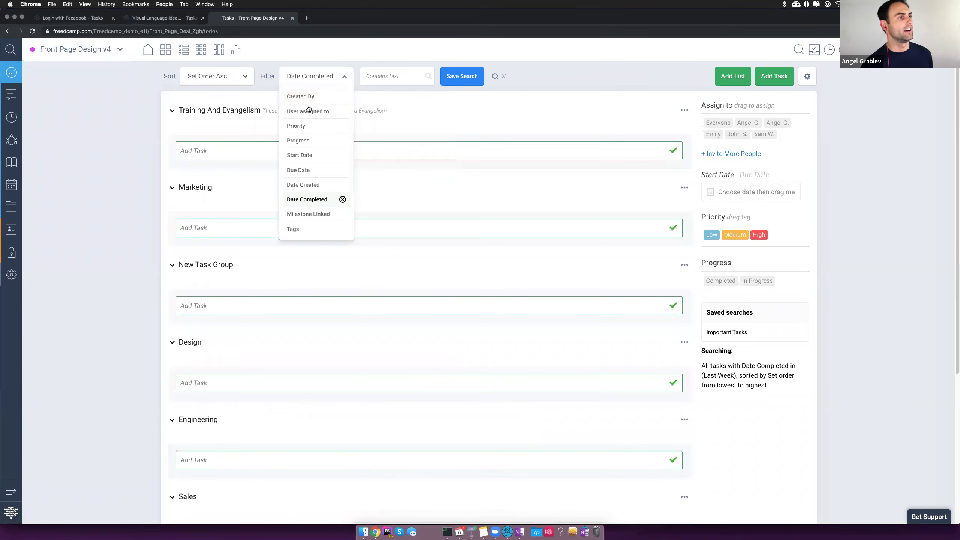
click(343, 200)
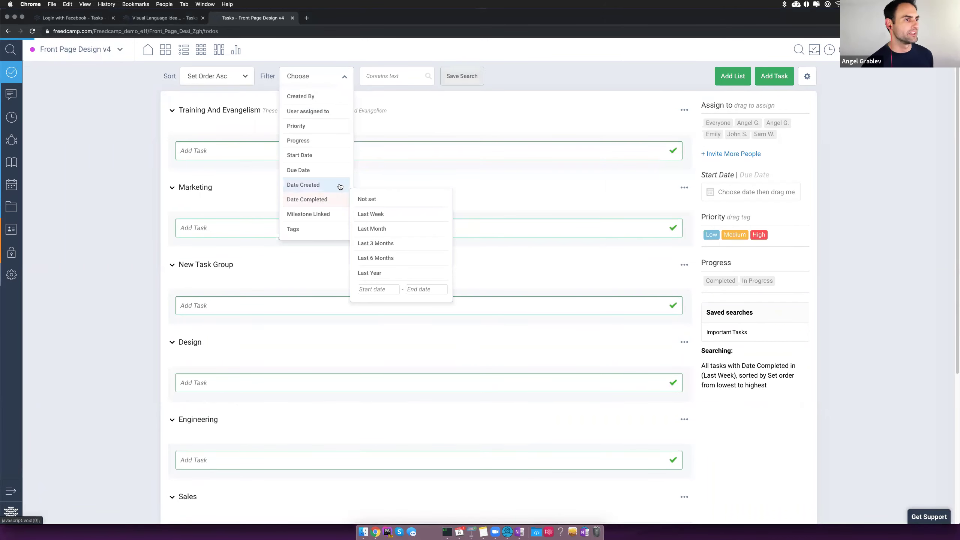
Filter the tasks by Date Created in the last month and review the options for exporting the filtered tasks
mouse_move(336, 185)
click(371, 198)
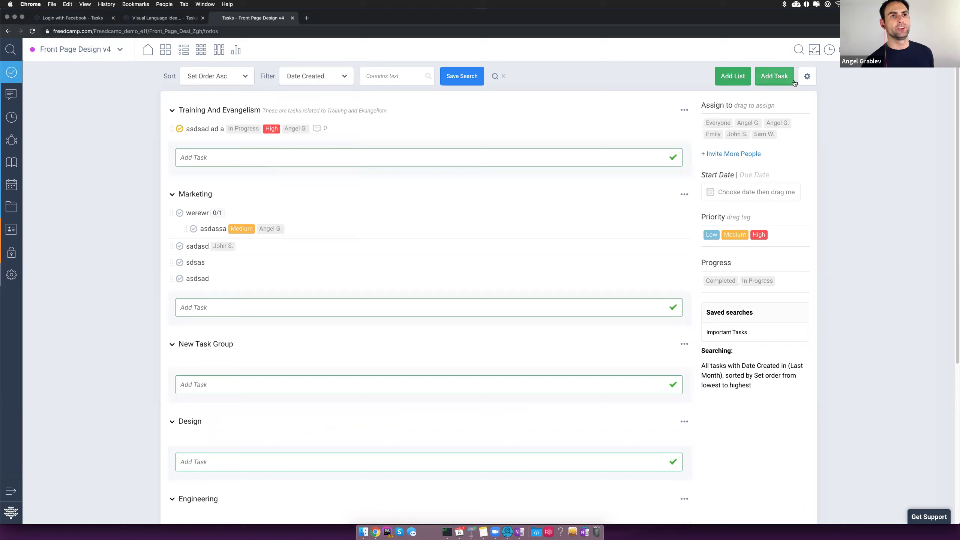
click(809, 77)
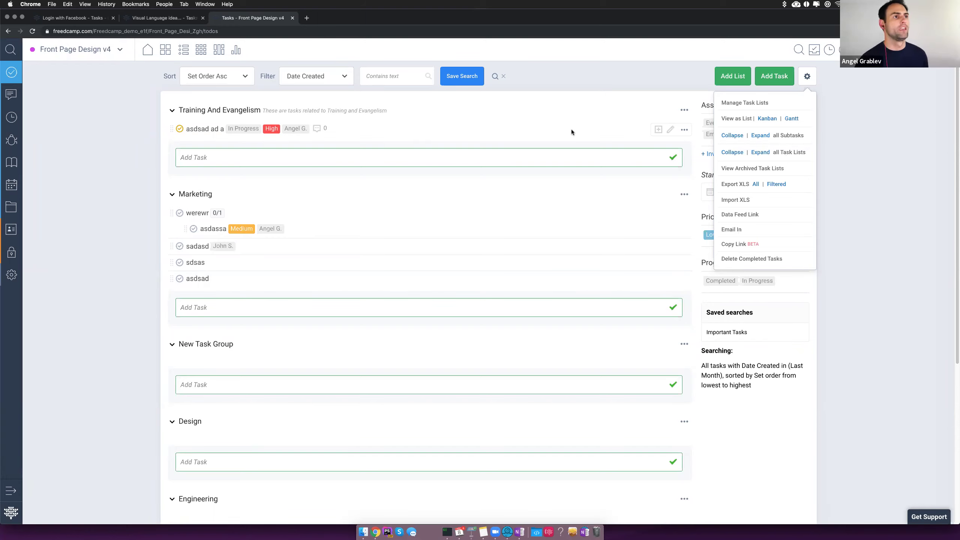
click(122, 171)
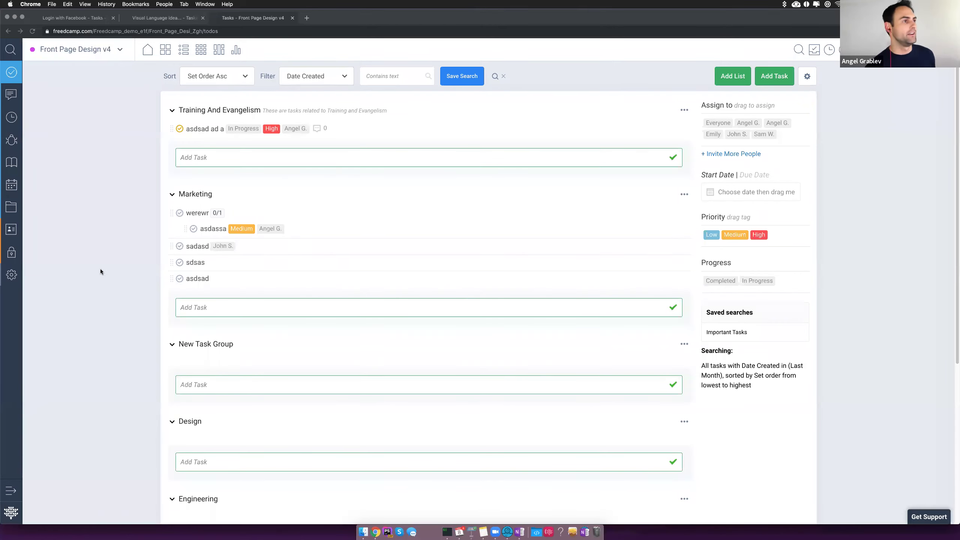
scroll(86, 96, down, 1)
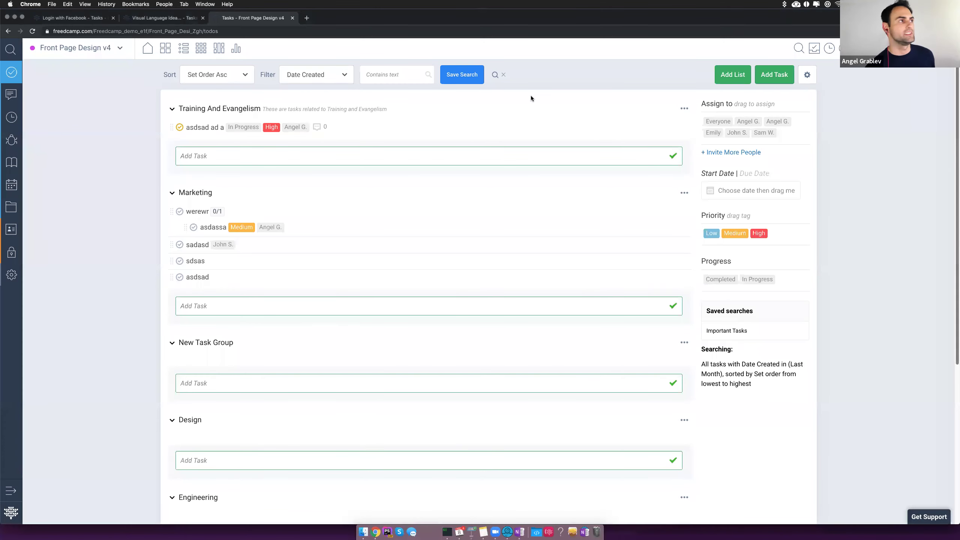
Open the project's CRM, search its records for "Opp 1" and clear the search
click(23, 228)
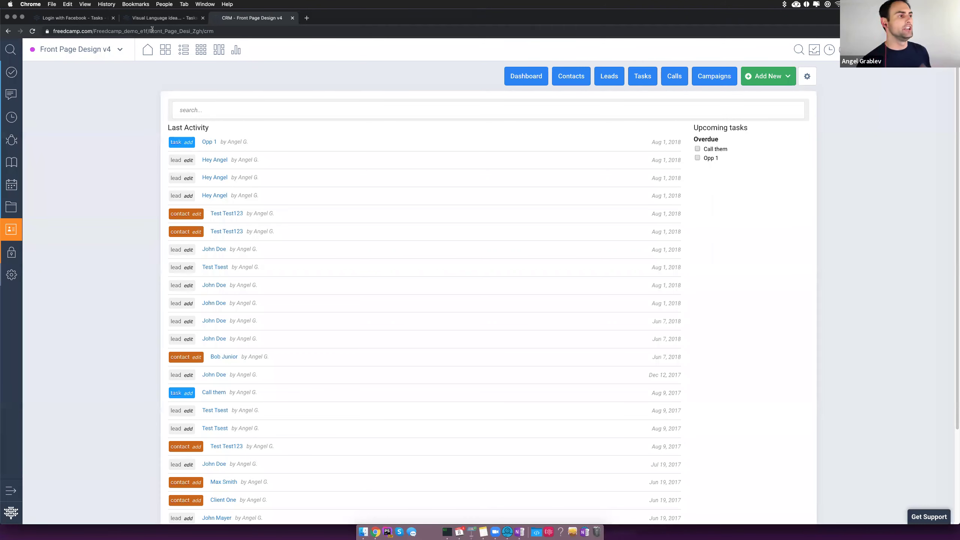
click(206, 111)
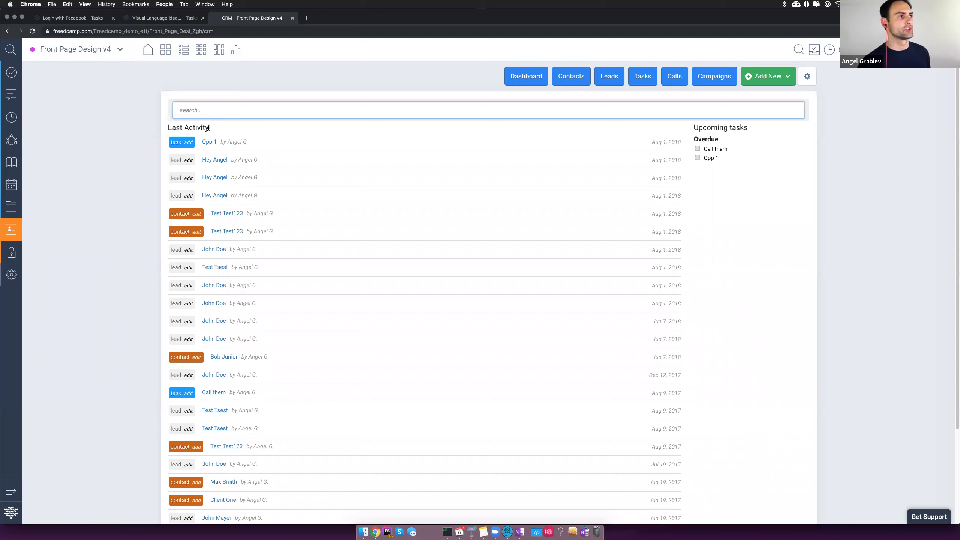
text(Opp 1)
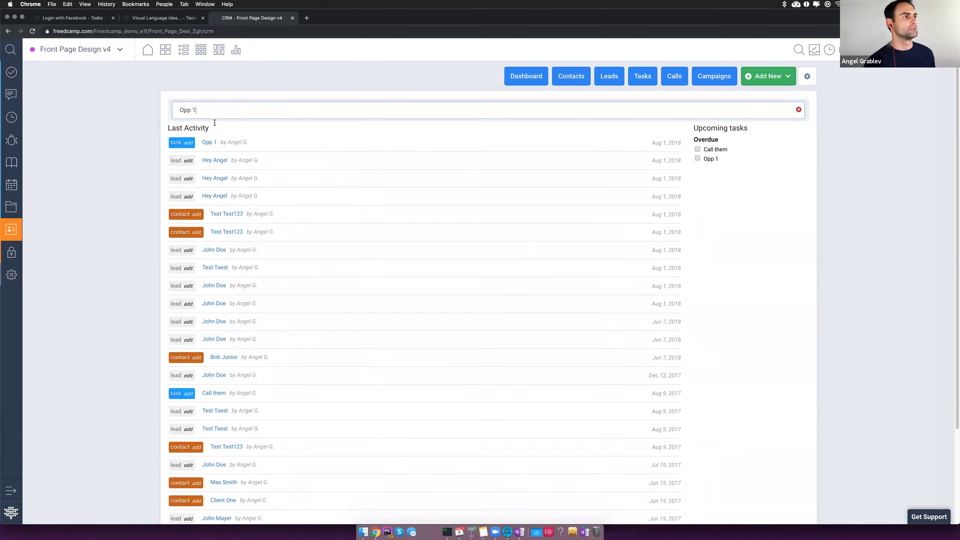
key(BackSpace)
key(BackSpace)
key(BackSpace)
key(BackSpace)
key(BackSpace)
Start a new contact from the CRM contacts list and examine the company and social network choices
click(132, 142)
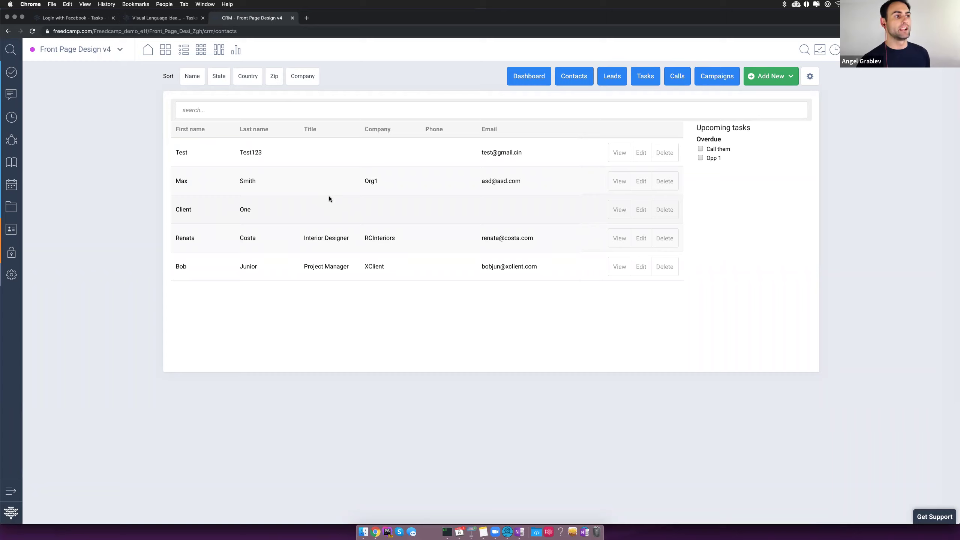
click(791, 77)
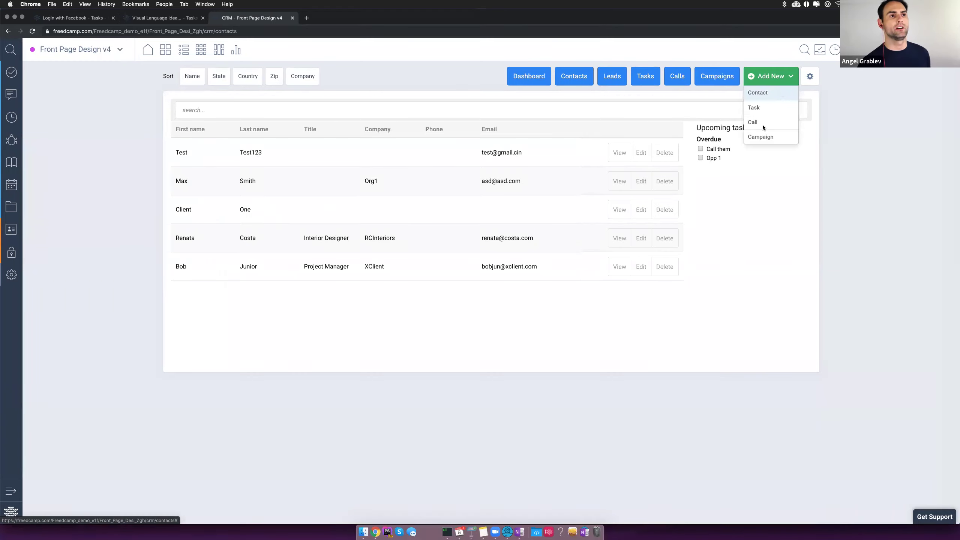
click(762, 132)
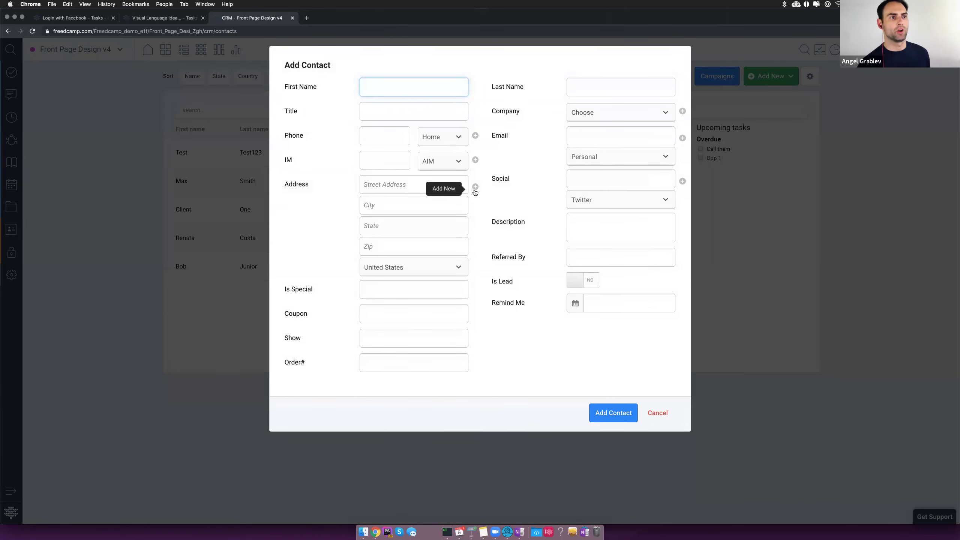
click(618, 117)
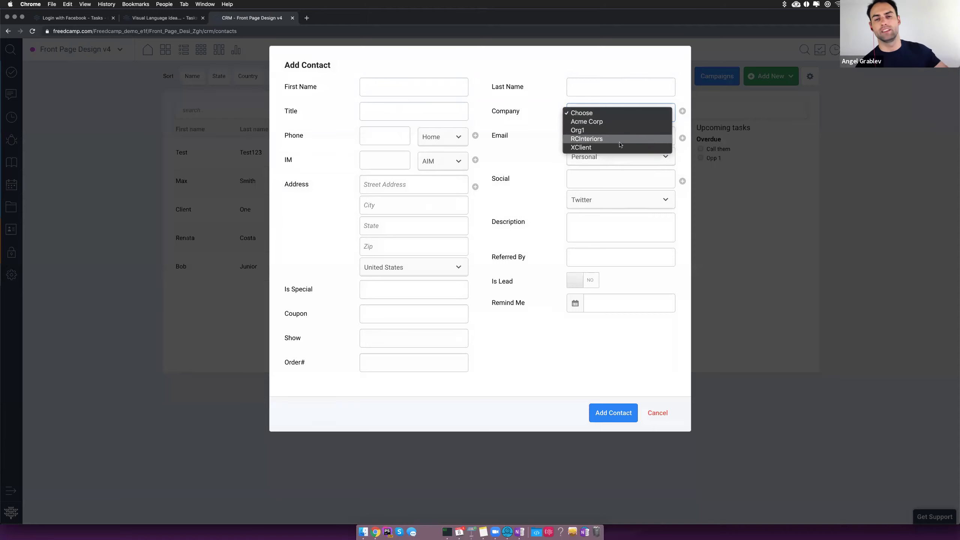
click(524, 97)
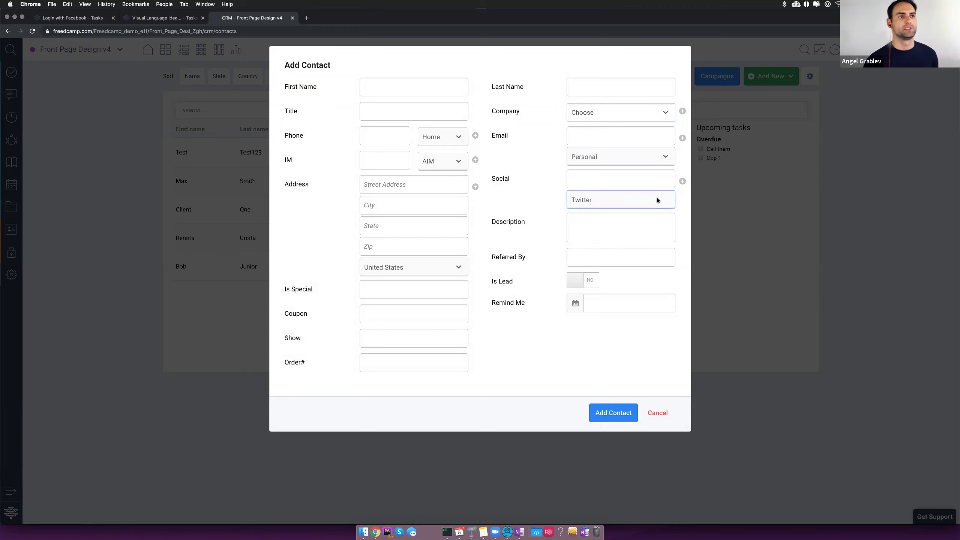
click(663, 216)
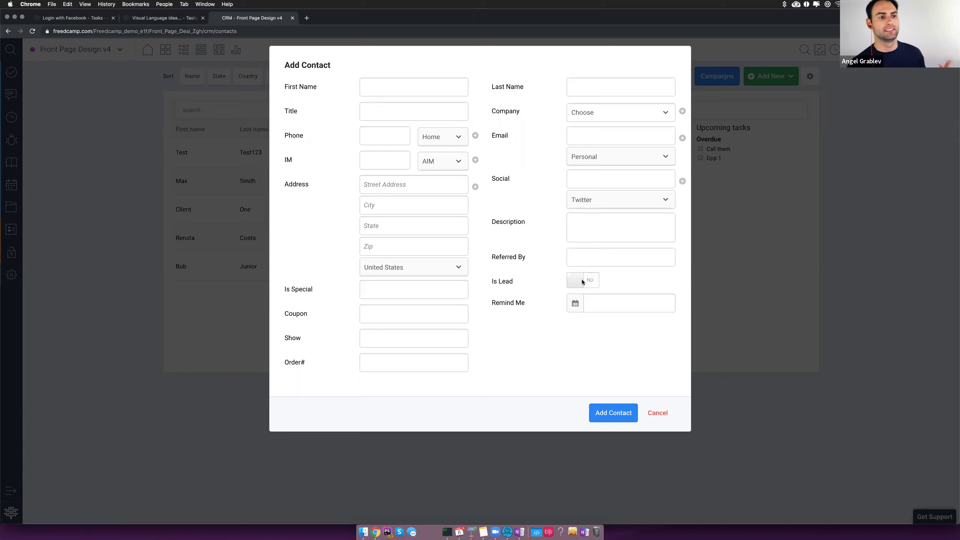
Mark the new contact as a lead with the lead category New
click(583, 282)
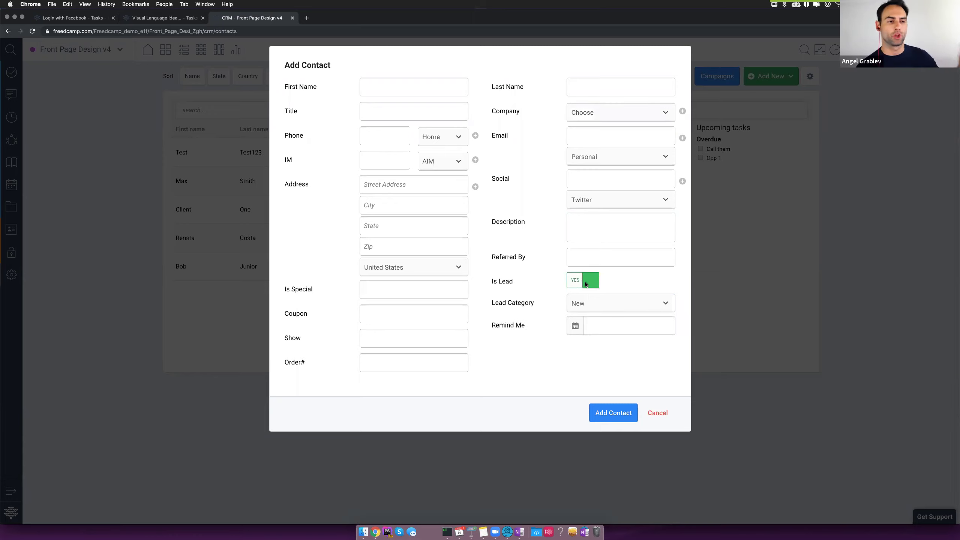
click(593, 303)
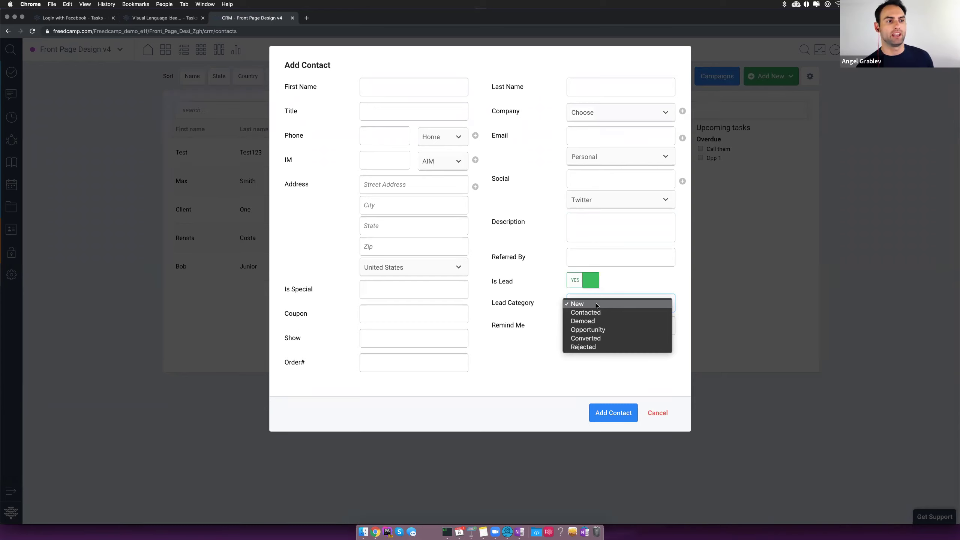
click(597, 305)
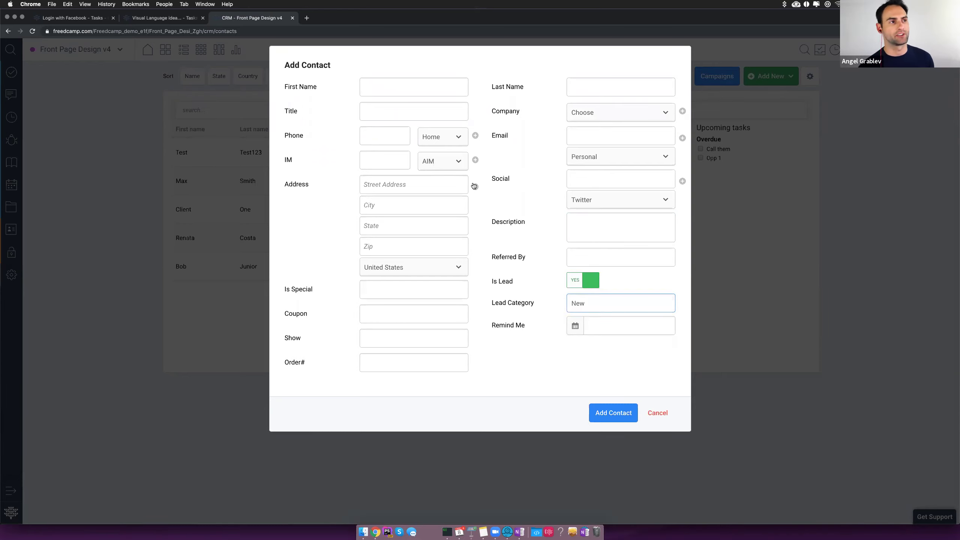
Enter New as the contact's first name, App Sumo Lead as the last name and CEO as the title, and check the company choices
click(429, 95)
text(New)
key(Tab)
text(App Sumo Lead)
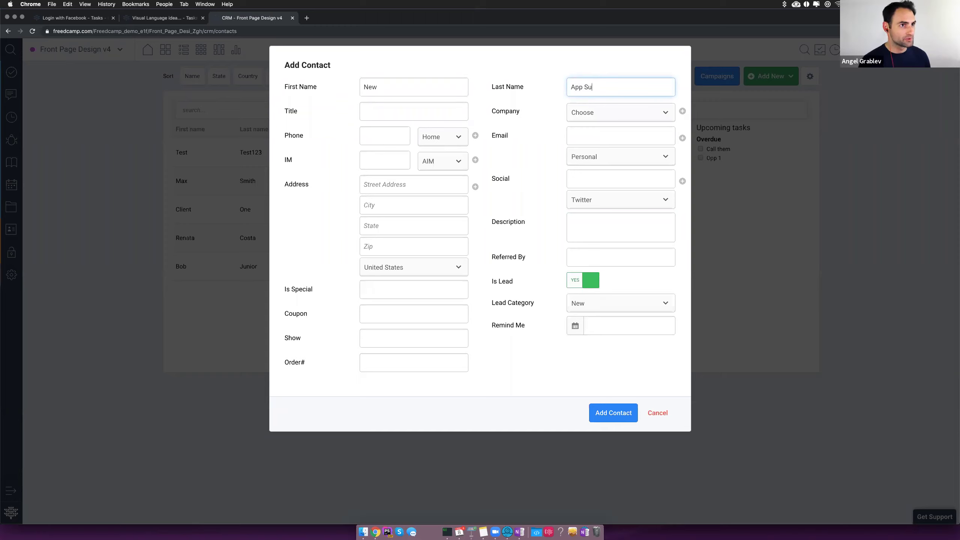
key(Tab)
text(CEO)
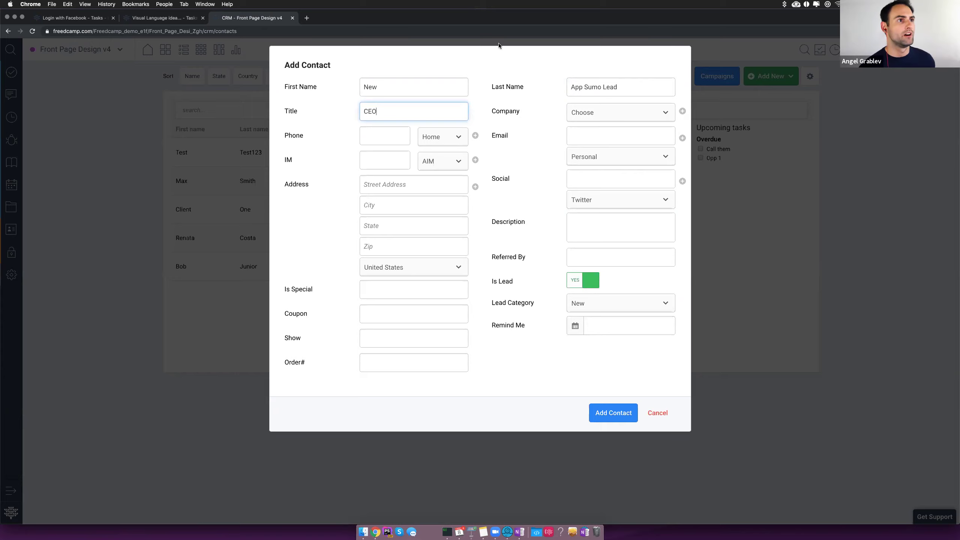
click(612, 119)
click(645, 123)
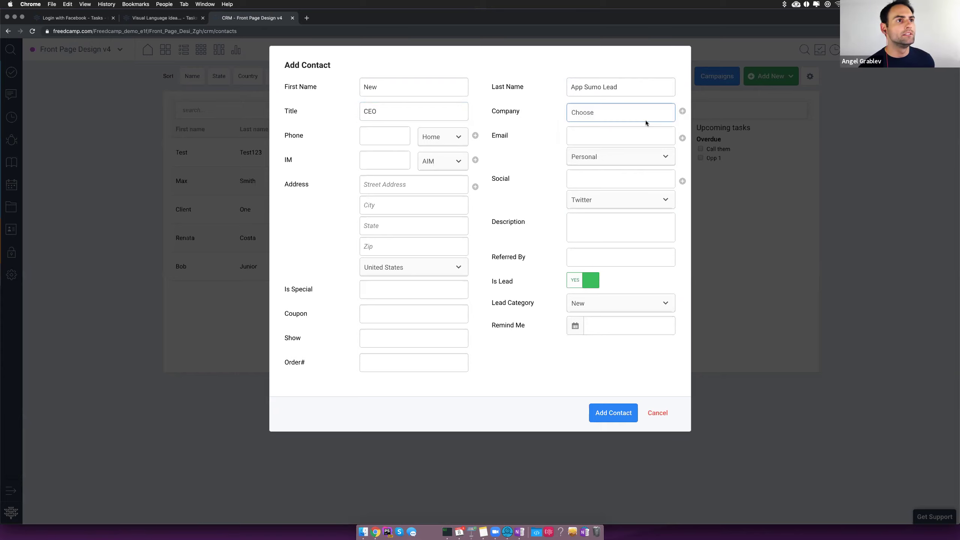
Set the new contact's company to SUMO and its reminder to Nov 11, 2019, and add the contact
click(653, 114)
click(653, 114)
text(SUMO)
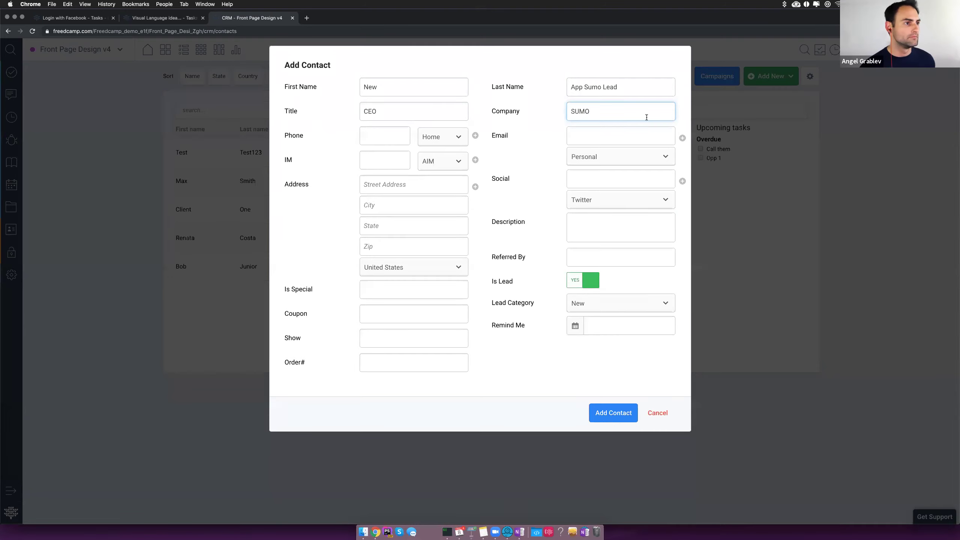
click(597, 335)
click(616, 413)
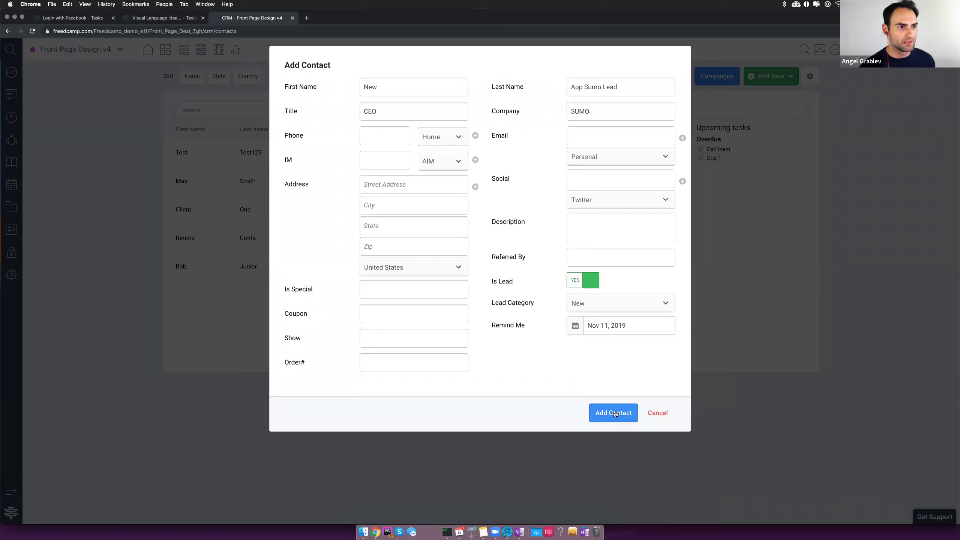
click(615, 414)
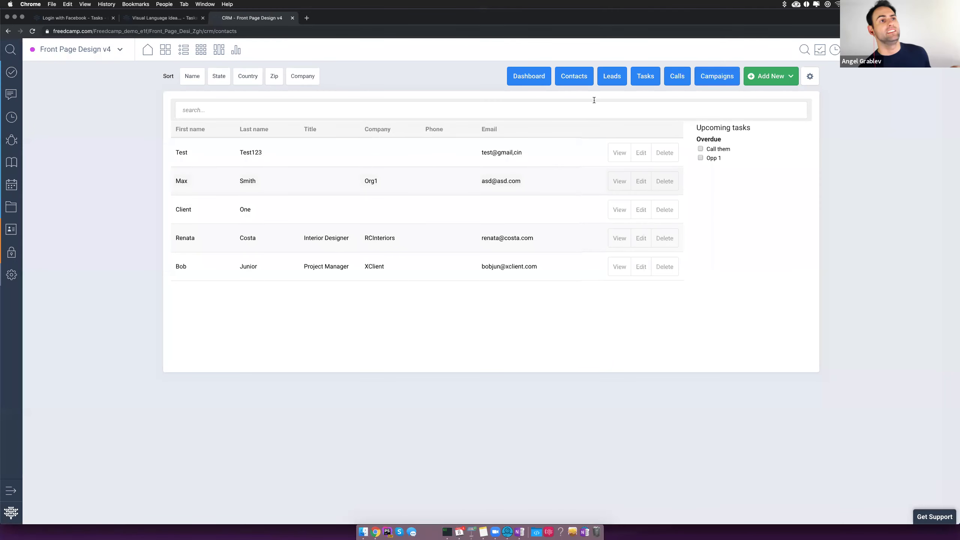
Move New App Sumo Lead in the CRM leads list from New through Contacted and Demoed to Converted
click(613, 83)
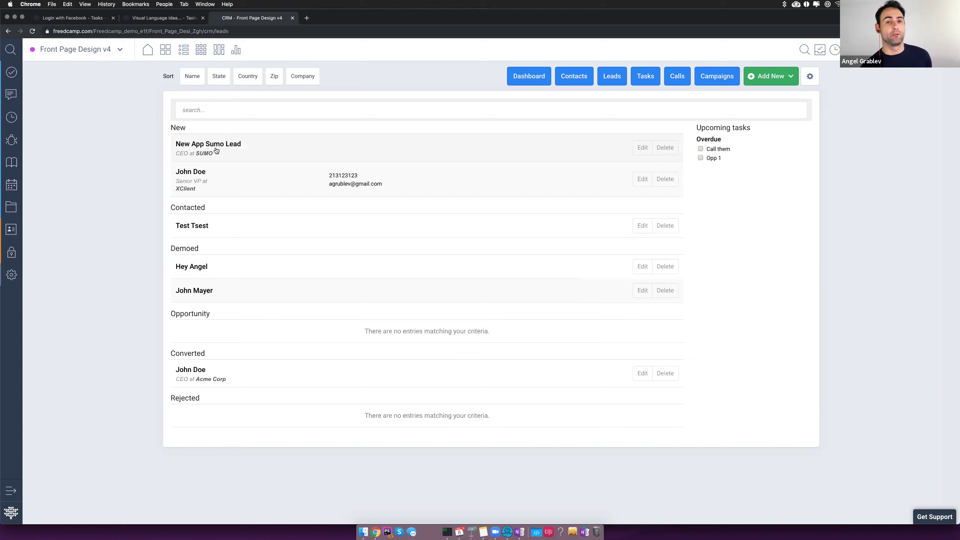
drag(217, 149, 220, 226)
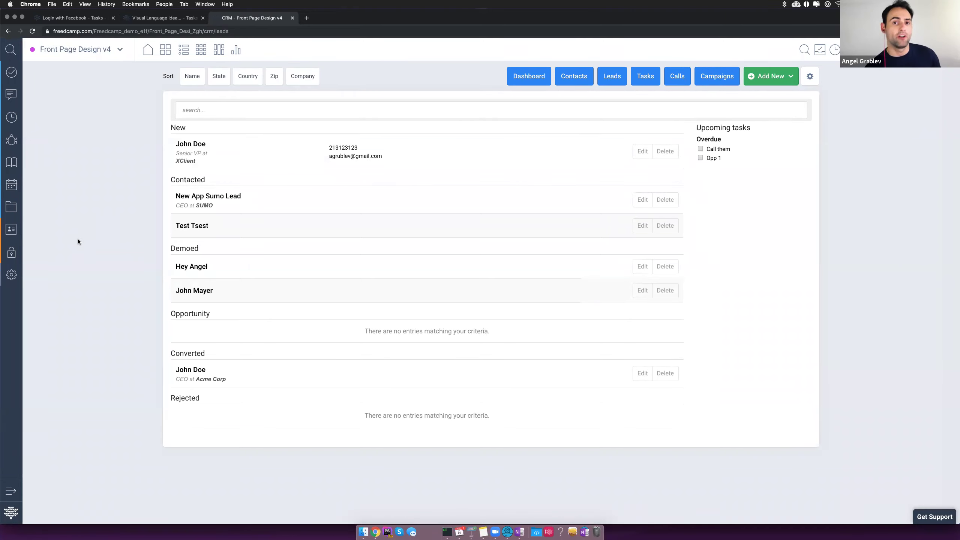
drag(193, 198, 250, 270)
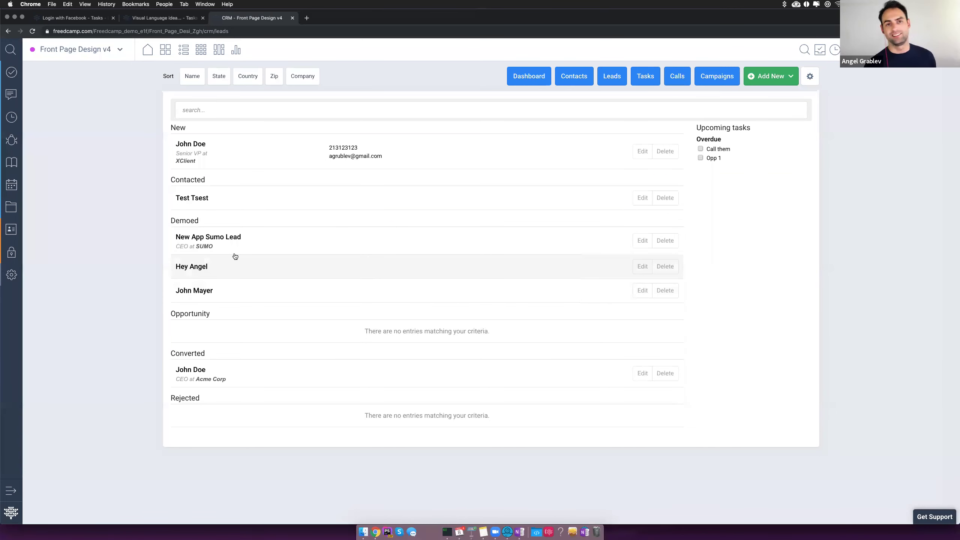
drag(232, 243, 228, 369)
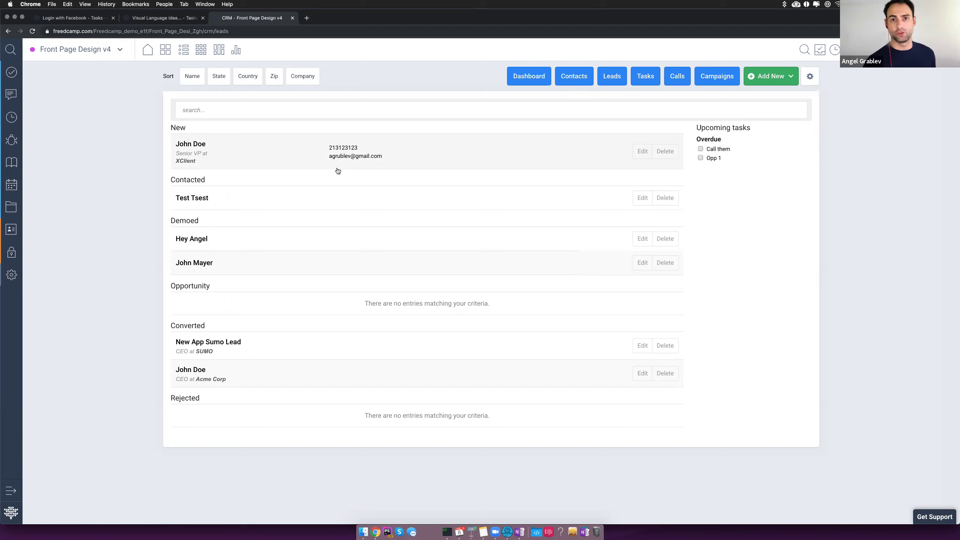
Examine the New App Sumo Lead record and its comment area, and review the CRM's task and call lists
click(226, 348)
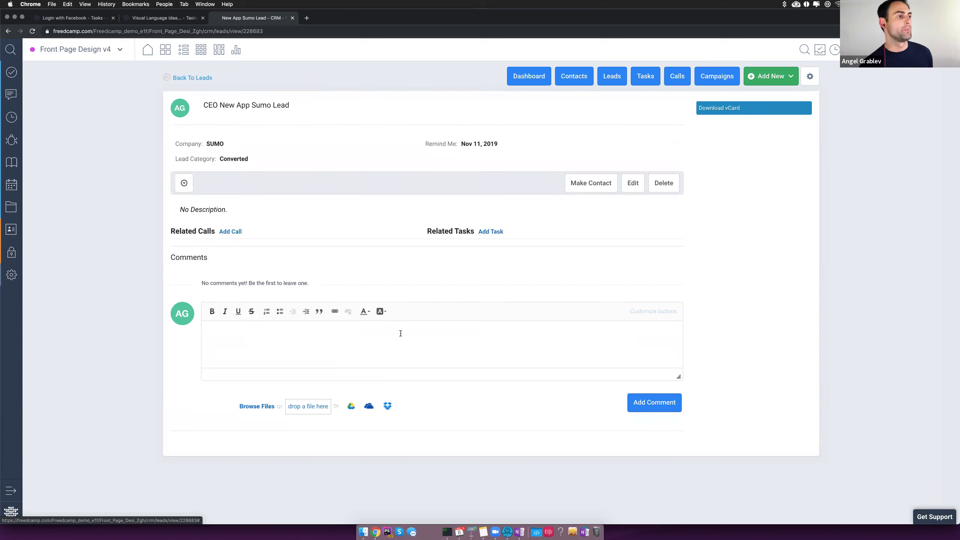
click(358, 342)
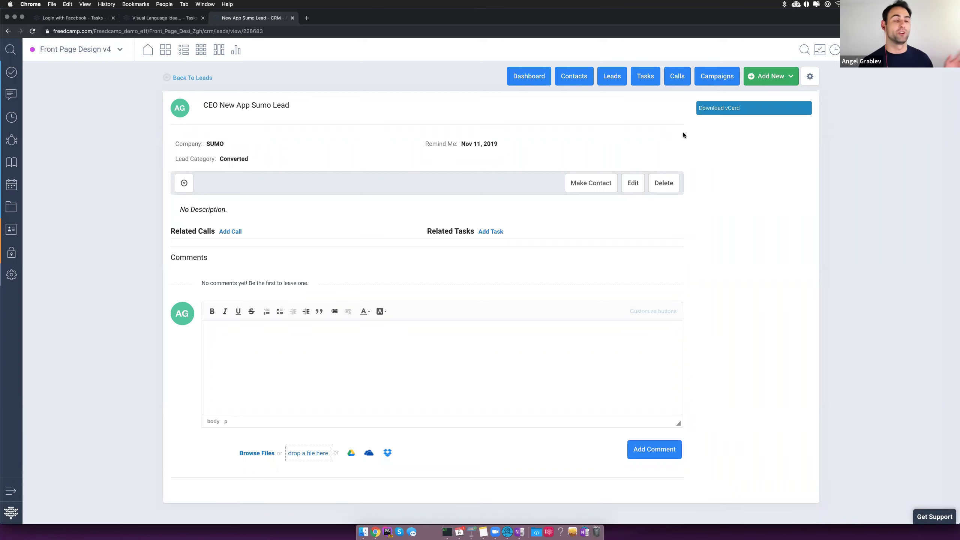
click(648, 81)
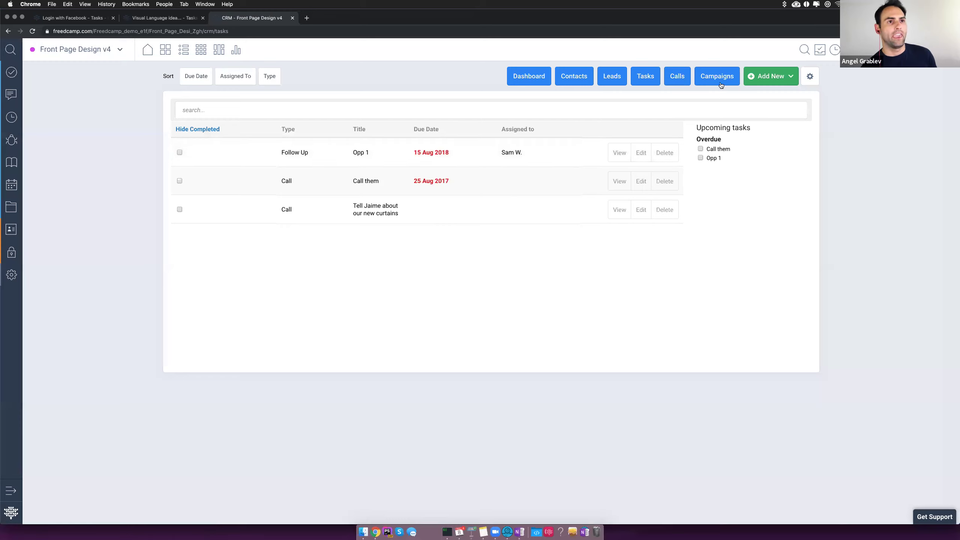
click(679, 77)
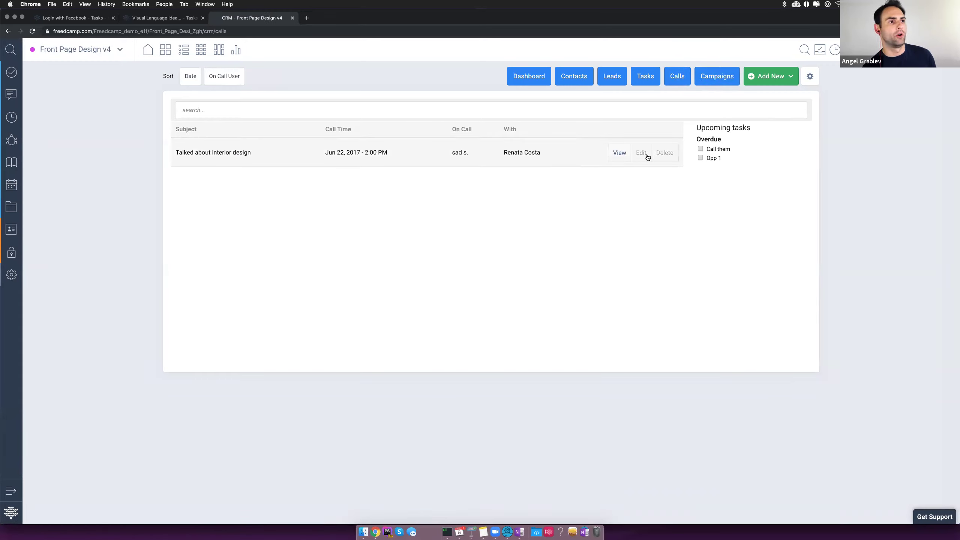
click(620, 152)
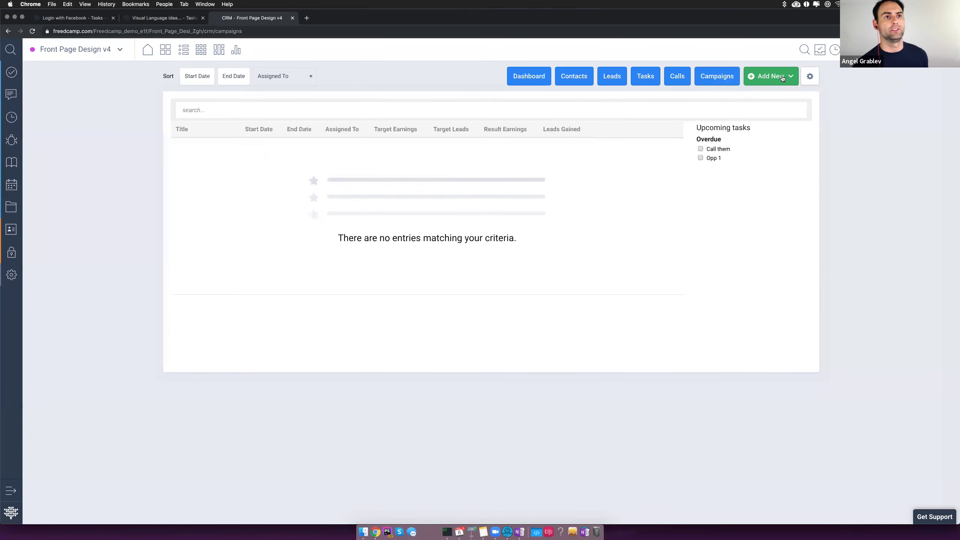
Start a new CRM campaign titled App Sumo
click(783, 78)
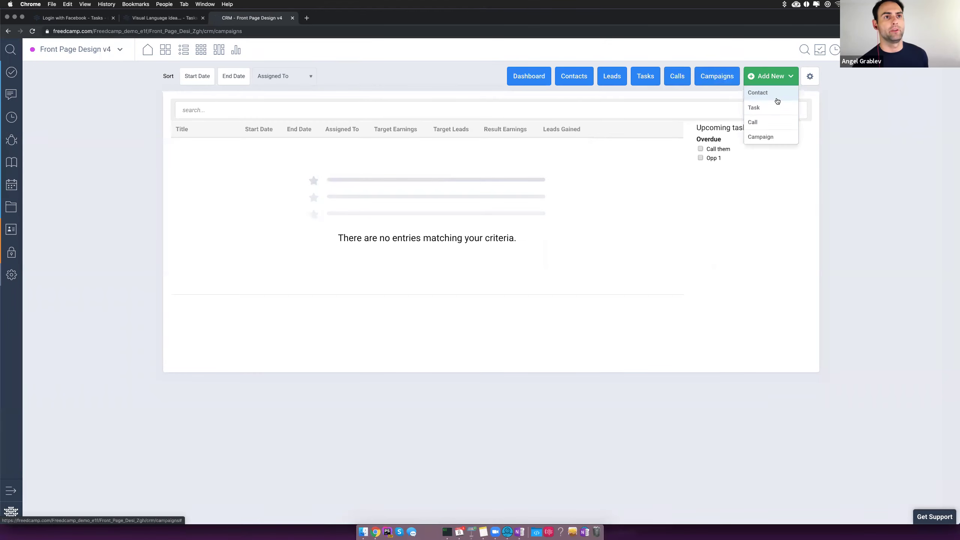
click(761, 136)
text(App Simp)
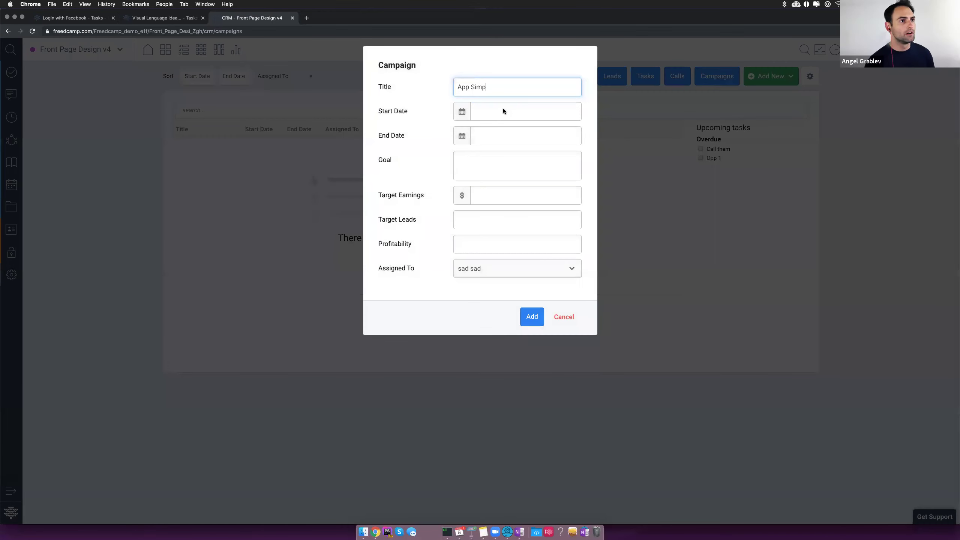
key(alt+shift+Left)
text(Sumo)
Set the campaign to run from Nov 8, 2019 to Nov 15, 2019 with the goal GET RICH
key(Tab)
key(Return)
key(shift+Tab)
key(Tab)
key(Tab)
key(Down)
key(Down)
key(Return)
key(shift+Tab)
key(shift+Tab)
key(Tab)
key(Tab)
key(Tab)
text(GET RICH)
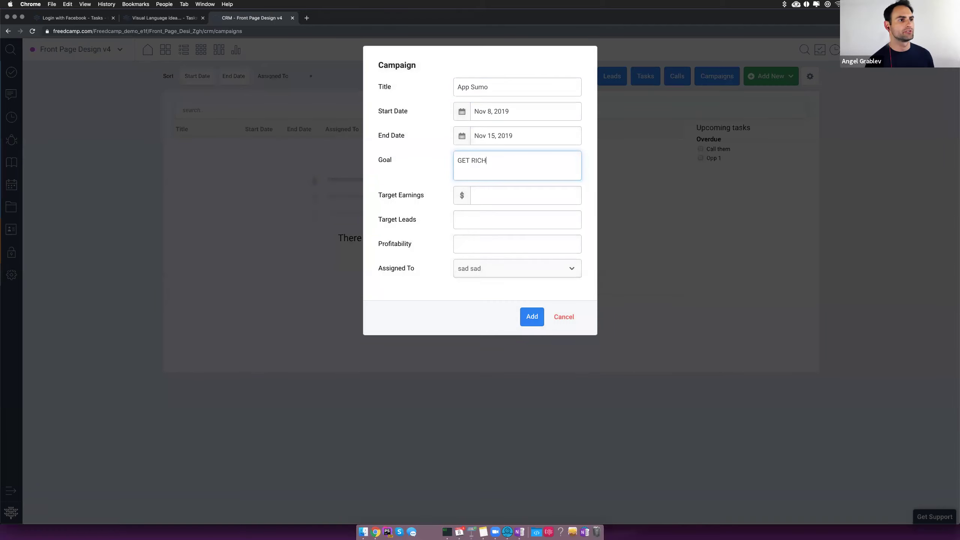
Set the campaign's target earnings to 1000000, enter Sumo as target leads, and add the campaign
key(Tab)
text(1)
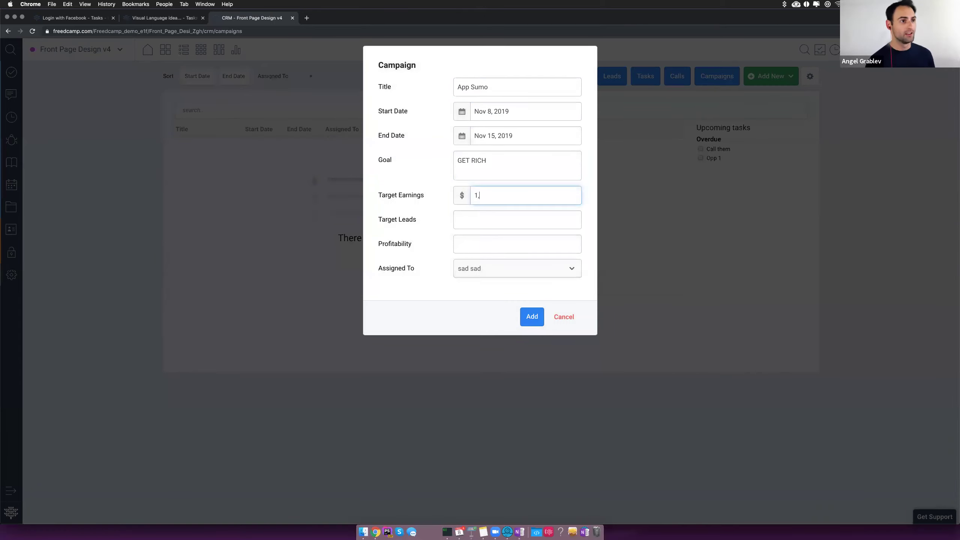
text(000000)
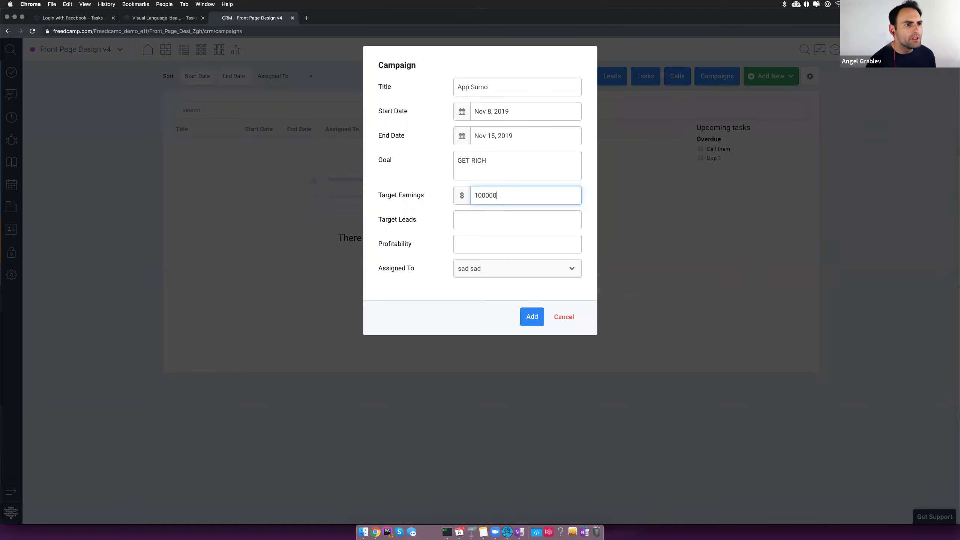
key(Tab)
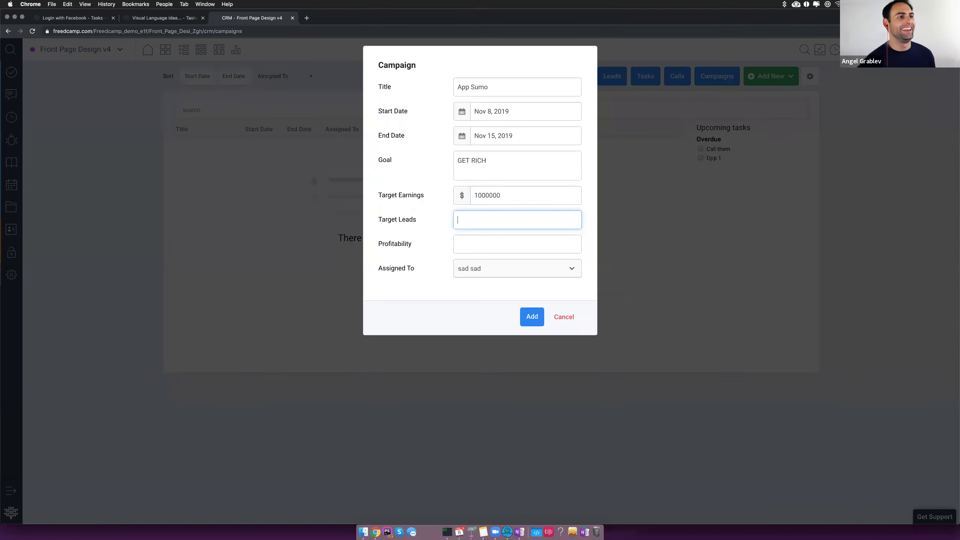
text(APP)
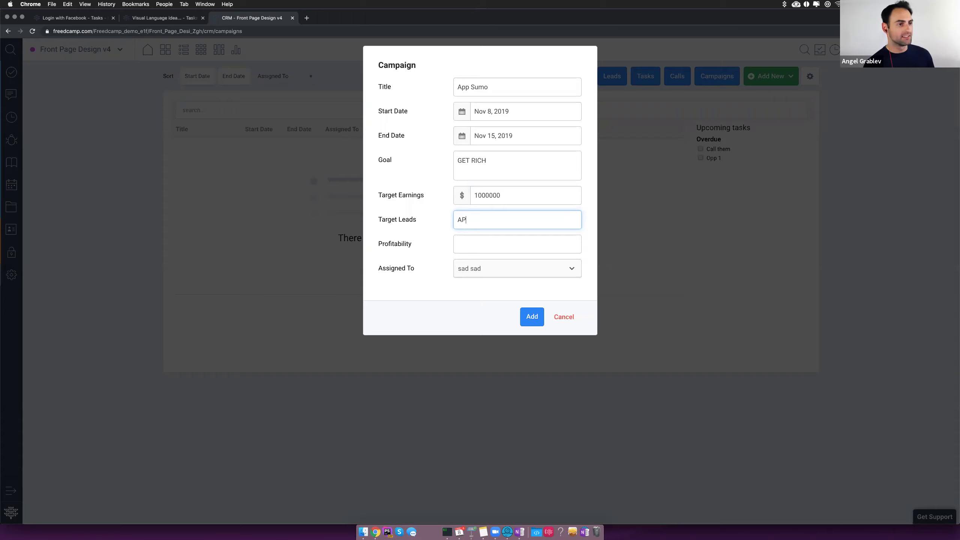
key(super+a)
text(Sumo)
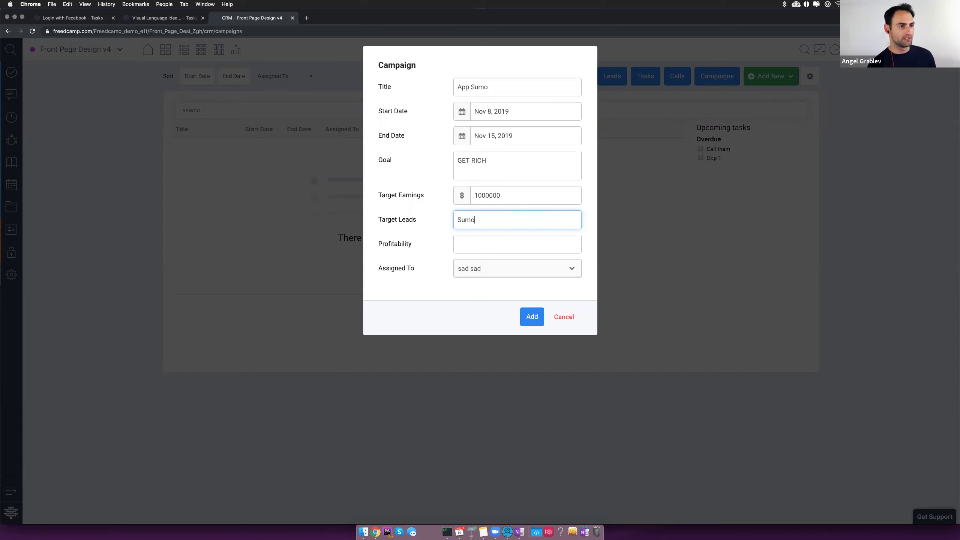
key(Return)
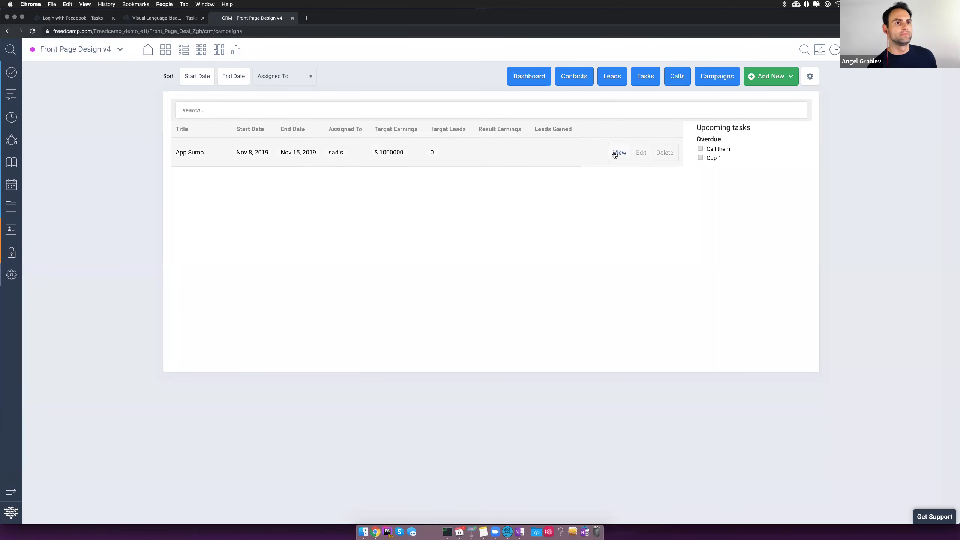
Open the App Sumo campaign's details and examine its target earnings
click(619, 153)
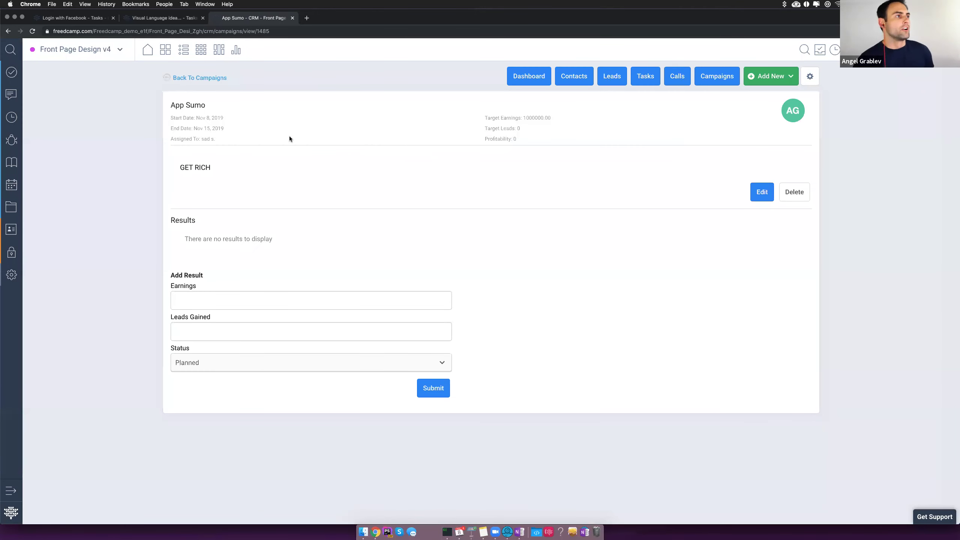
key(super+equal)
key(super+equal)
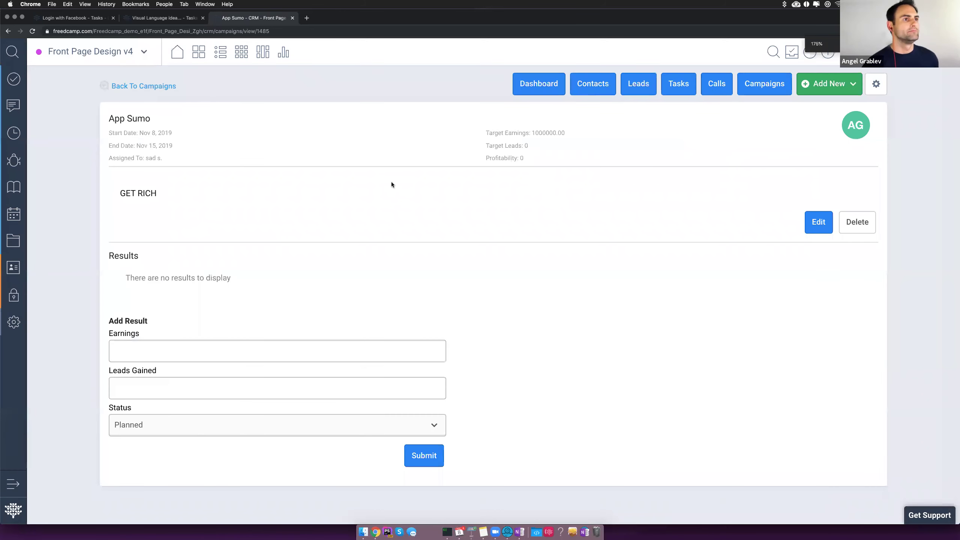
drag(483, 148, 589, 148)
double_click(542, 148)
triple_click(543, 148)
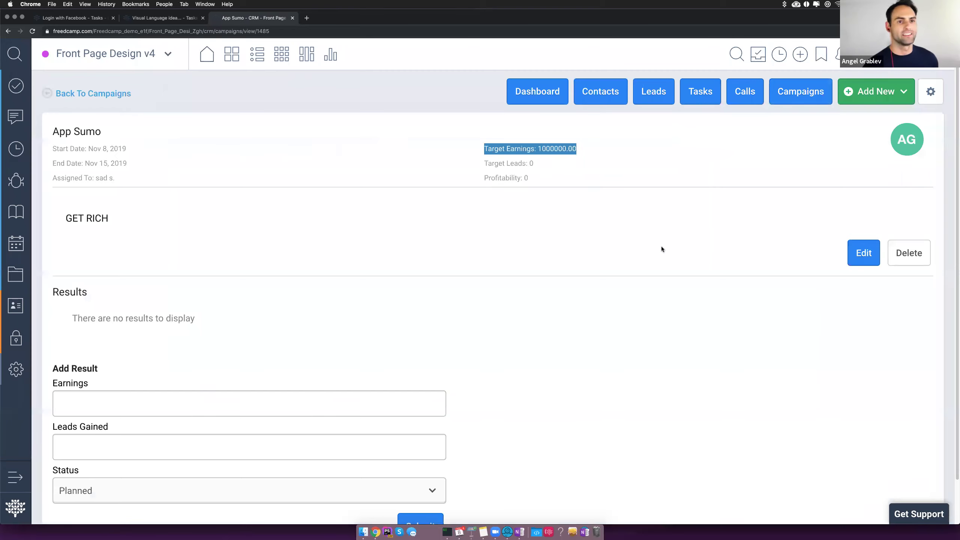
Add a Planned result to the App Sumo campaign with earnings of 20000 and 1000 leads gained
scroll(630, 264, down, 2)
click(267, 361)
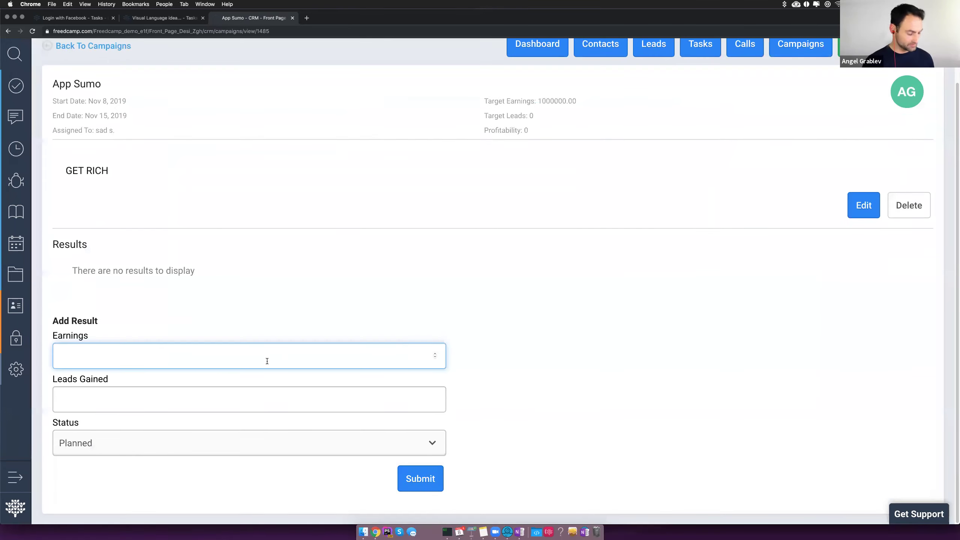
text(20000)
key(Tab)
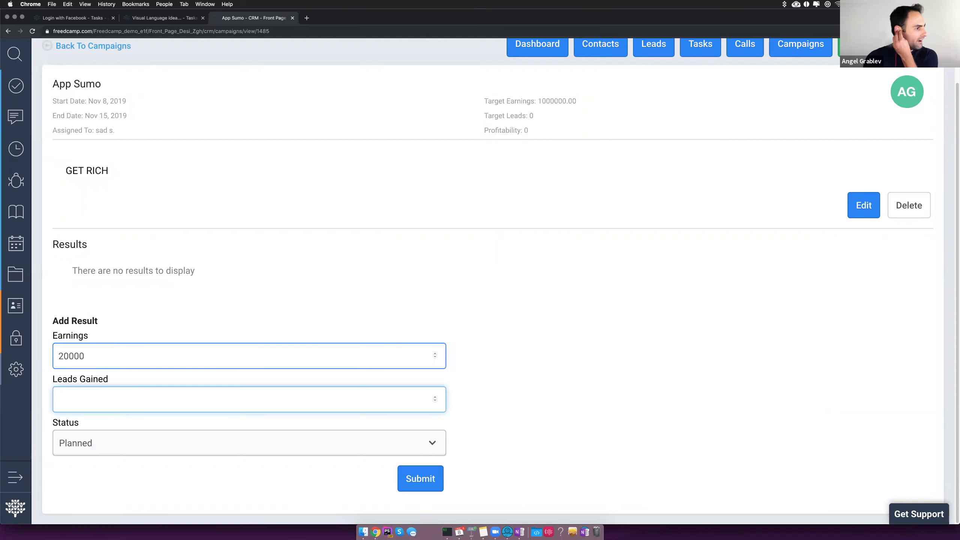
text(1000)
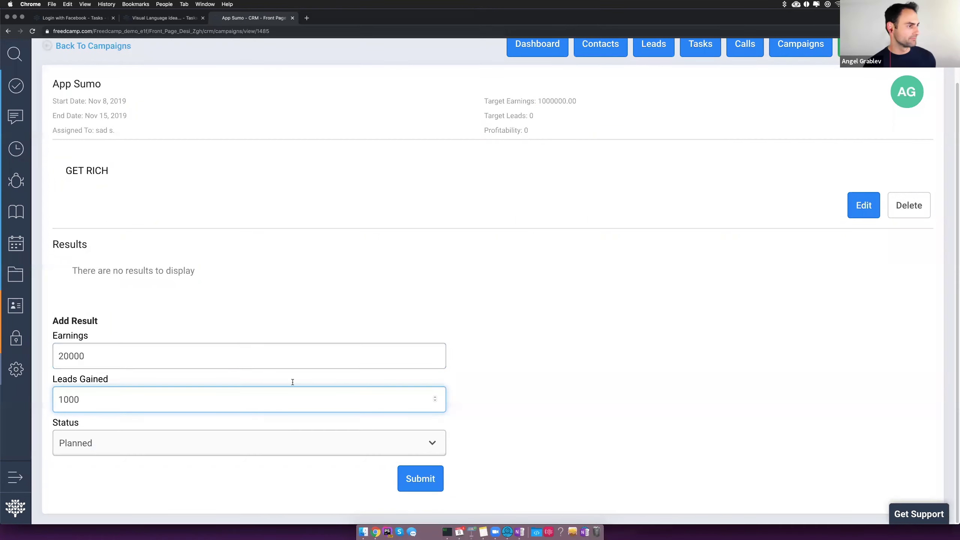
click(428, 481)
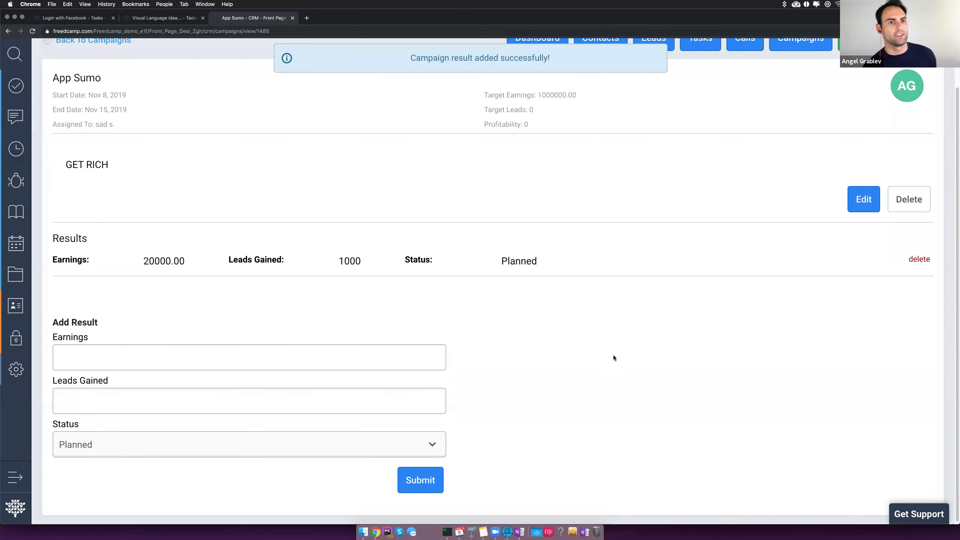
Open the CRM's custom field management and examine the existing contact fields
scroll(613, 355, up, 3)
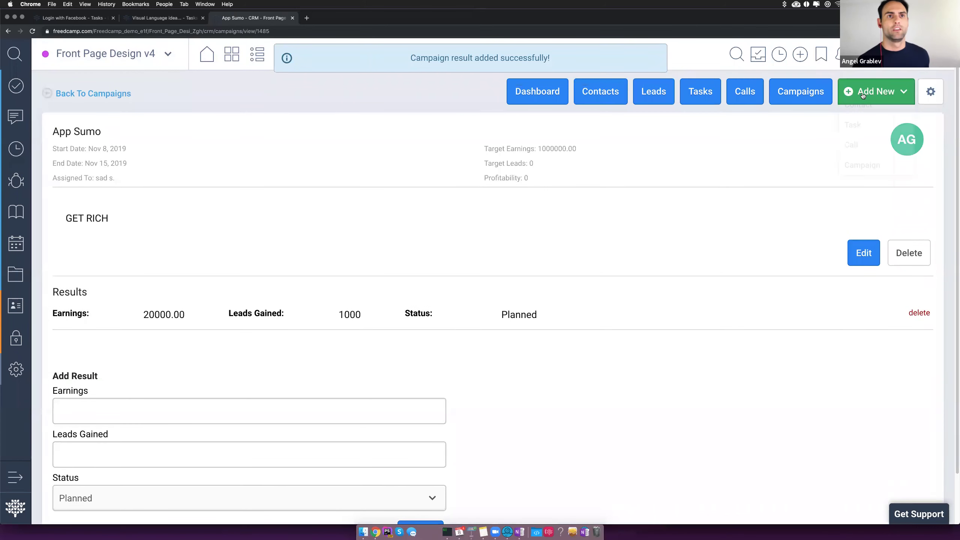
click(940, 89)
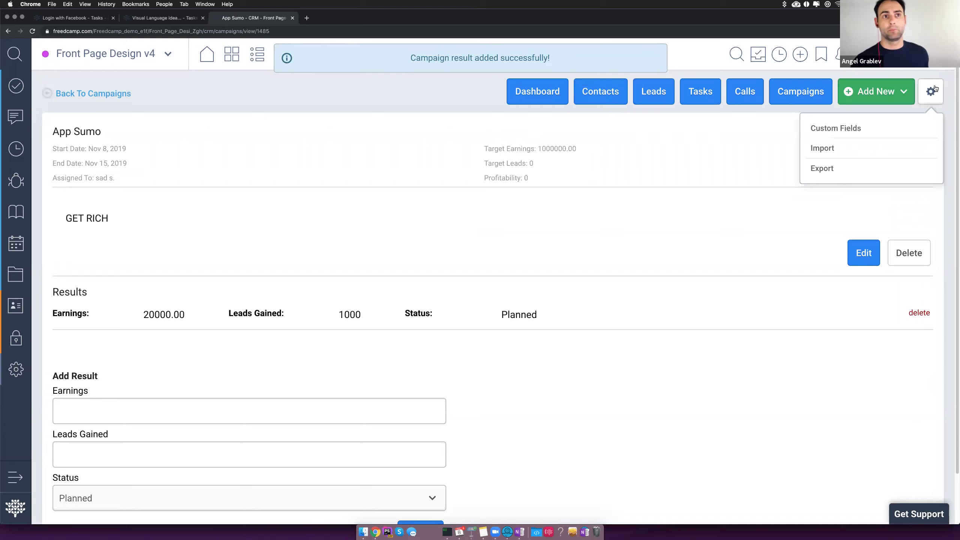
click(860, 128)
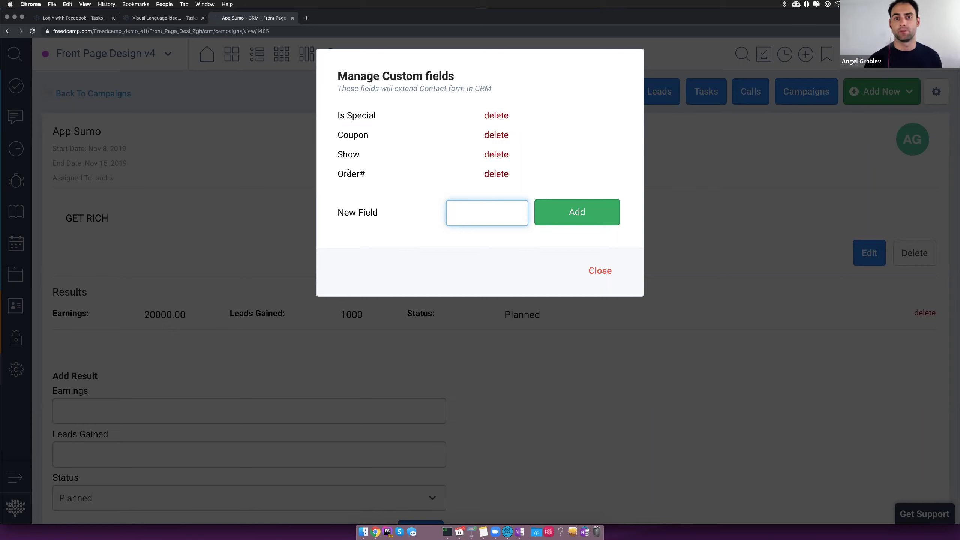
double_click(353, 134)
drag(343, 154, 343, 116)
click(343, 120)
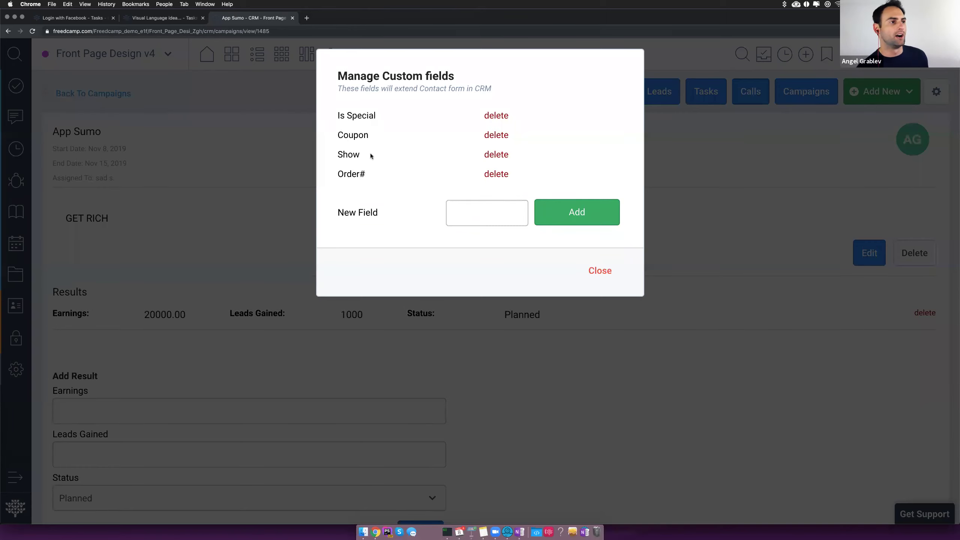
Add a custom contact field named asdasd and close the custom field management
click(491, 225)
text(asdasd)
click(556, 218)
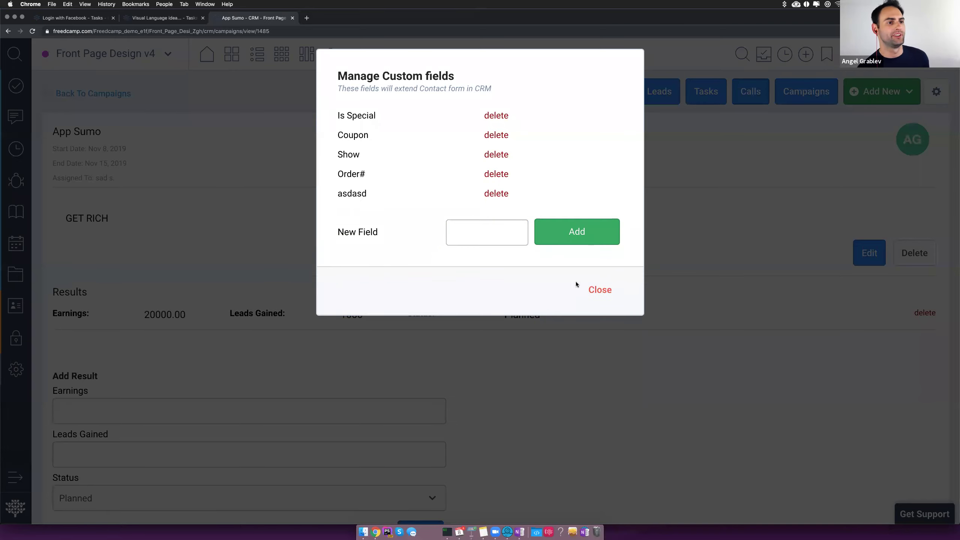
click(599, 289)
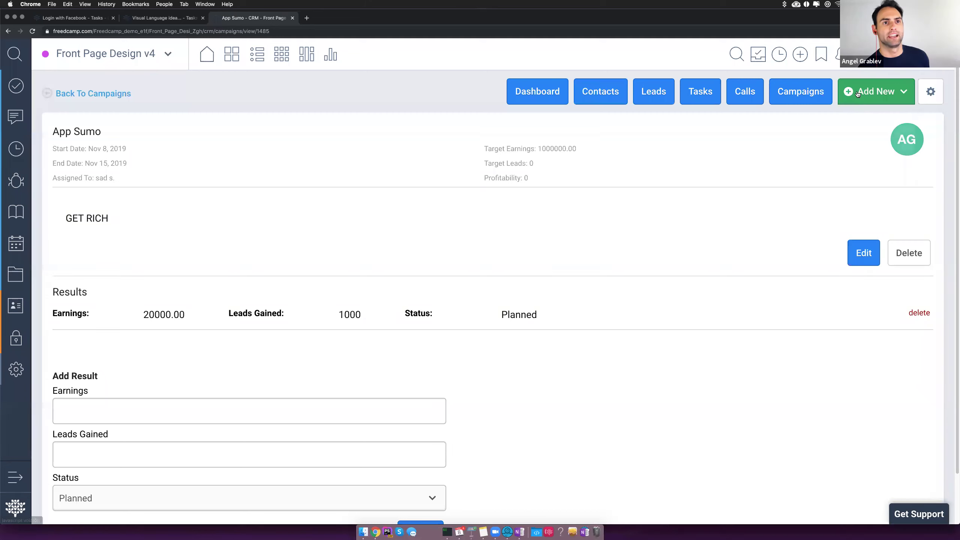
Start a new CRM contact and enter asdasd in its Asdasd custom field
click(866, 96)
click(859, 115)
key(Tab)
key(Tab)
key(Tab)
key(Tab)
key(Tab)
key(Tab)
key(Tab)
key(Tab)
key(Tab)
key(Tab)
key(Tab)
key(Tab)
key(Tab)
key(Tab)
key(Tab)
double_click(201, 425)
text(asdasd)
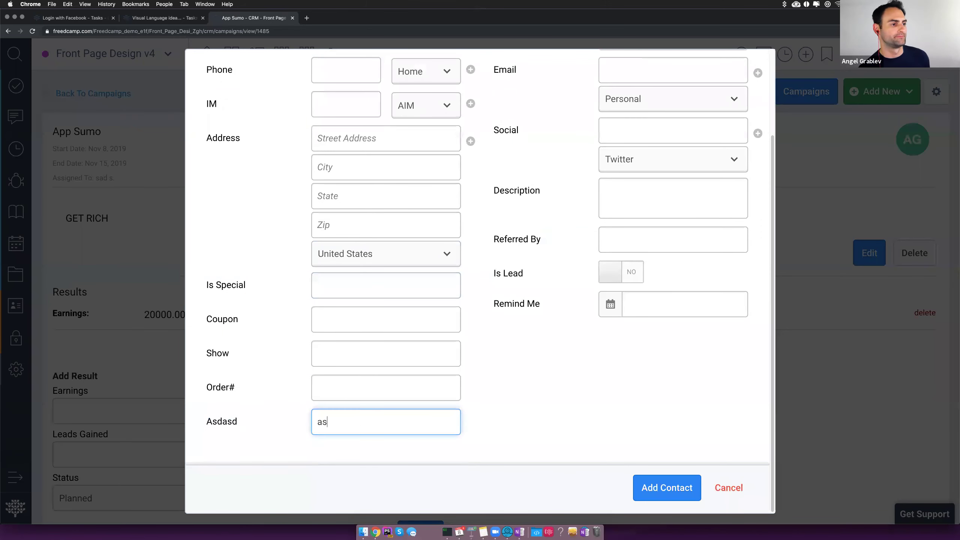
Cancel the new CRM contact and discard its unsaved data
click(728, 489)
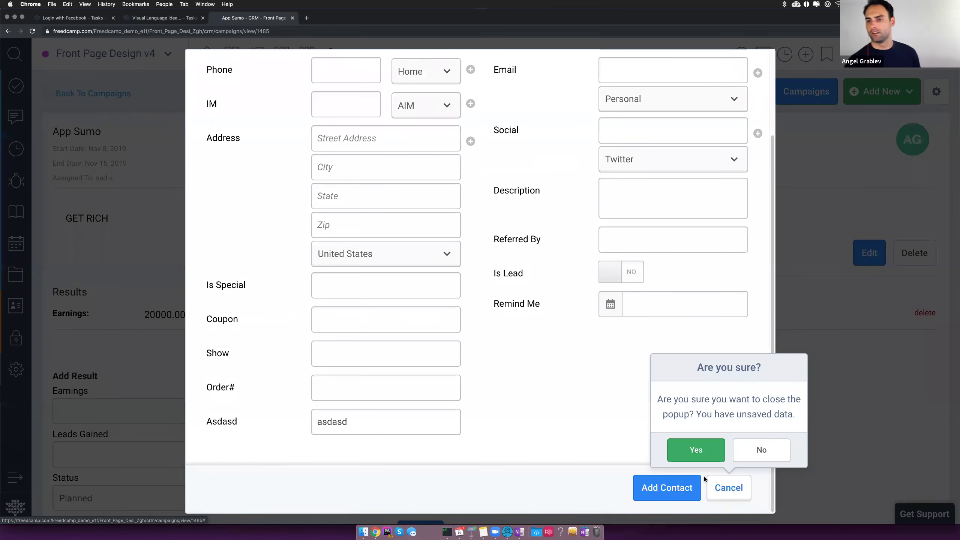
click(685, 450)
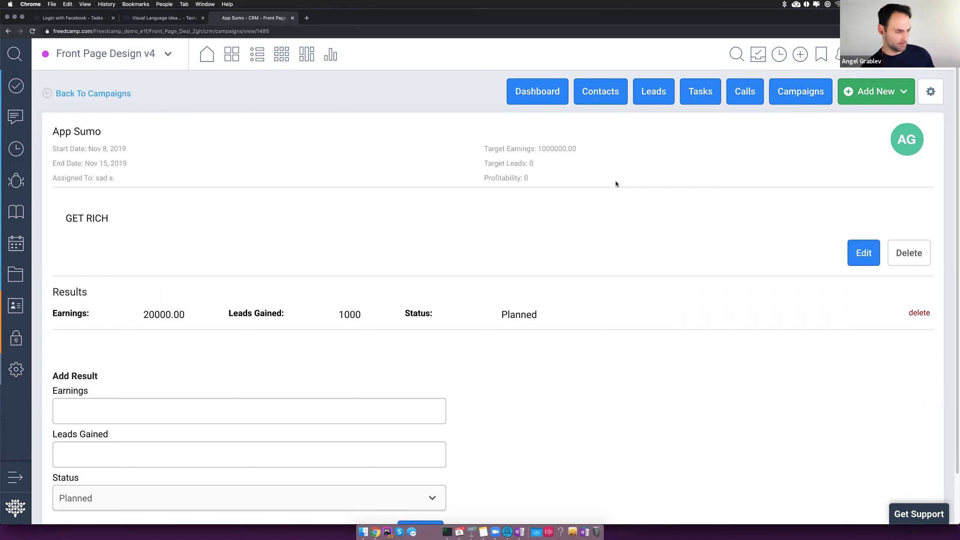
Open freedcamp.com/pricing in a new browser tab
key(super+t)
text(fre)
key(Right)
text(/pricing)
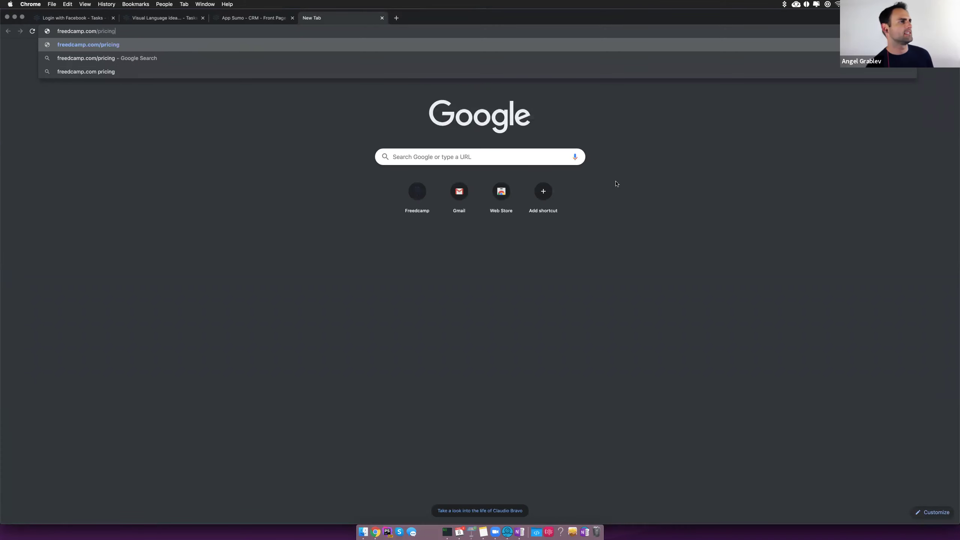
key(Return)
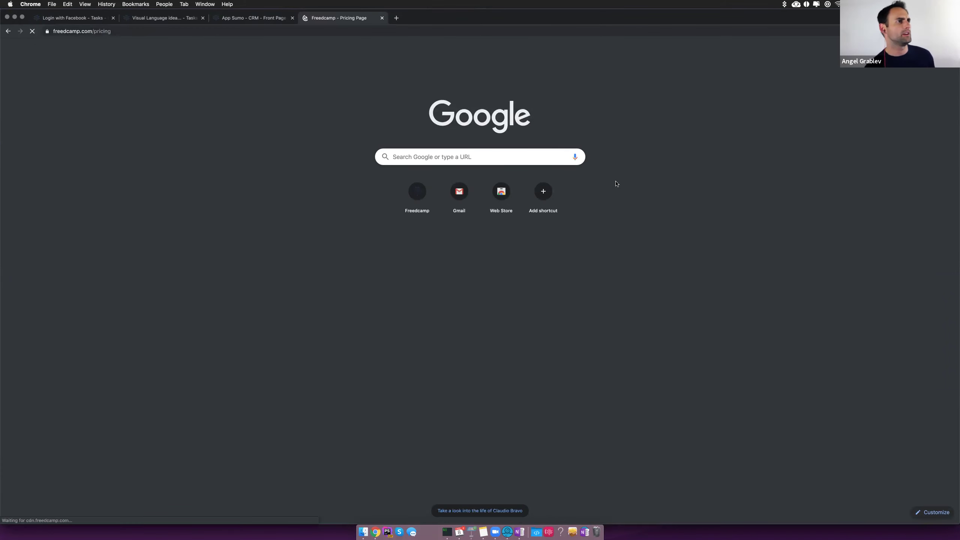
Examine the core applications, premium add-ons and plan comparison on the pricing page, highlighting the Business plan's file size limit
scroll(705, 394, down, 2)
scroll(705, 394, down, 10)
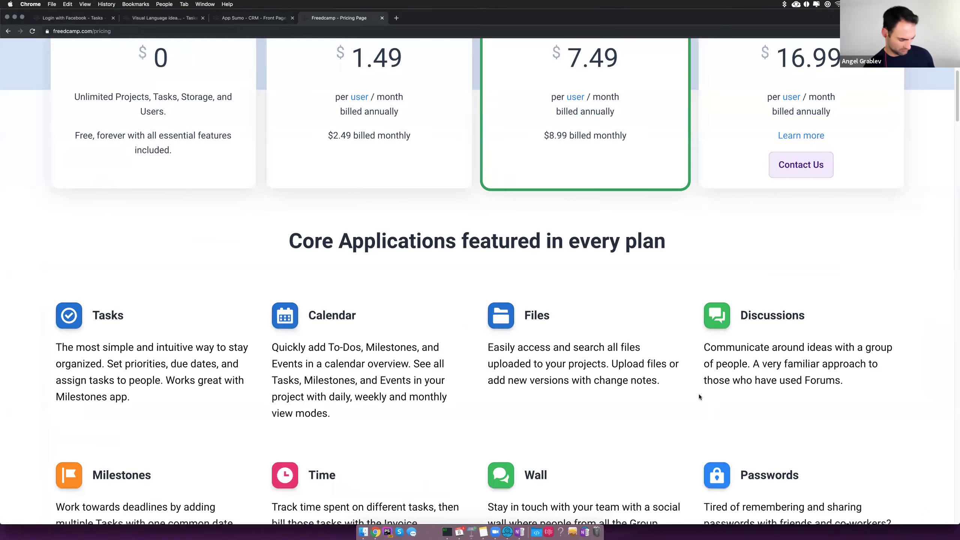
scroll(684, 452, down, 15)
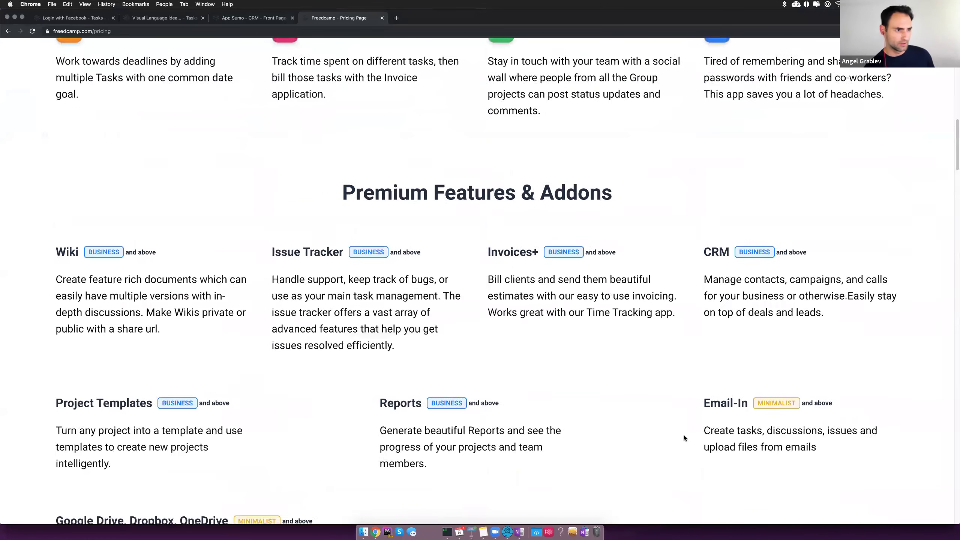
scroll(687, 438, down, 15)
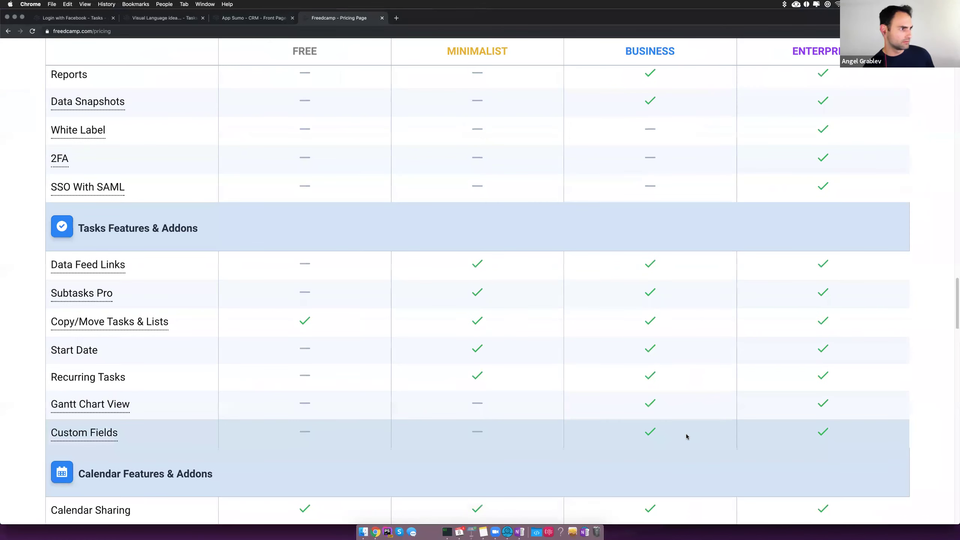
scroll(686, 434, down, 5)
scroll(683, 399, up, 18)
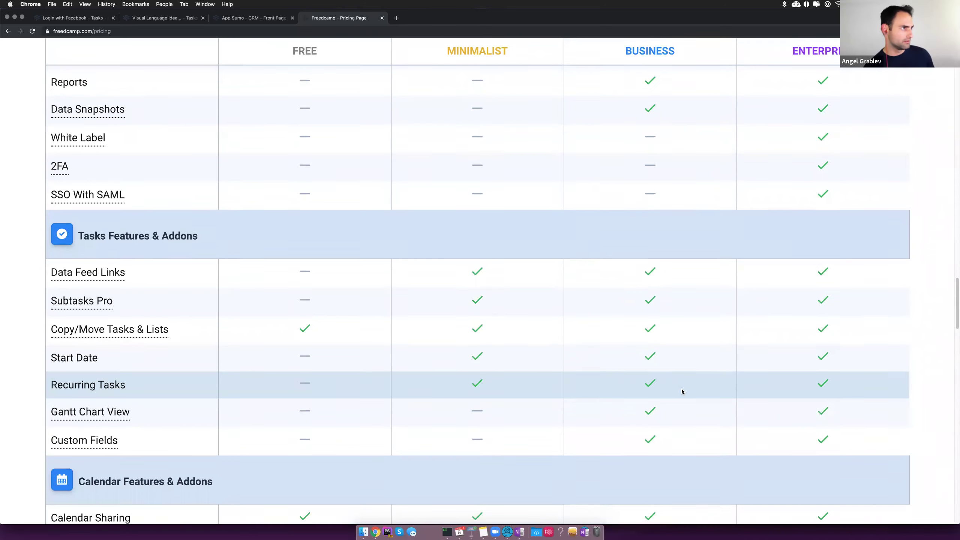
scroll(682, 375, up, 10)
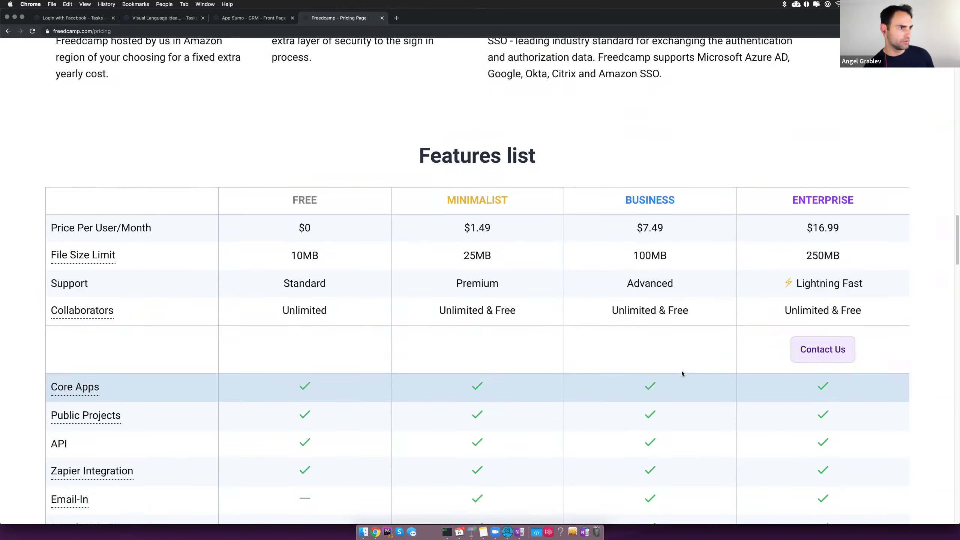
double_click(652, 291)
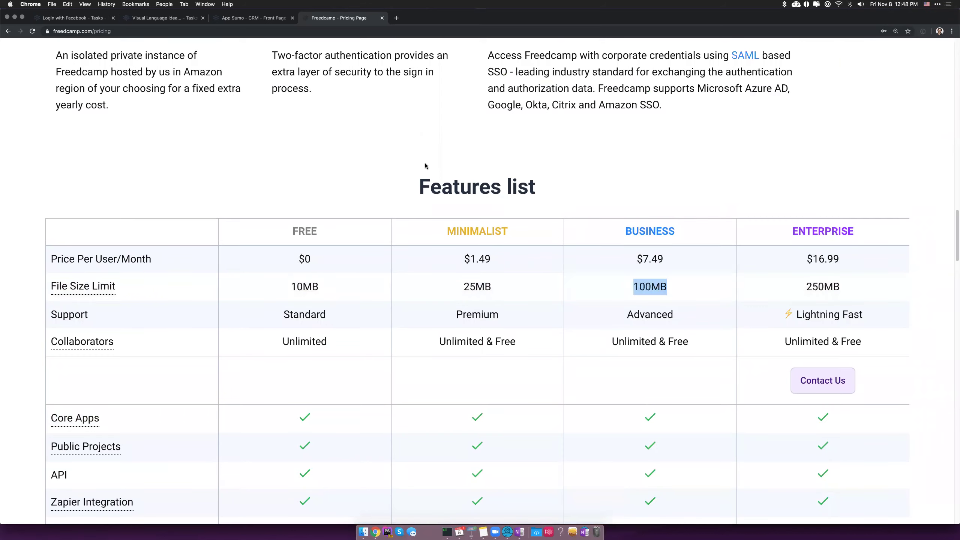
click(342, 132)
Search the web for public api freedacmp in a new tab and open Freedcamp's Public API and Zapier integrations post
key(ctrl+Tab)
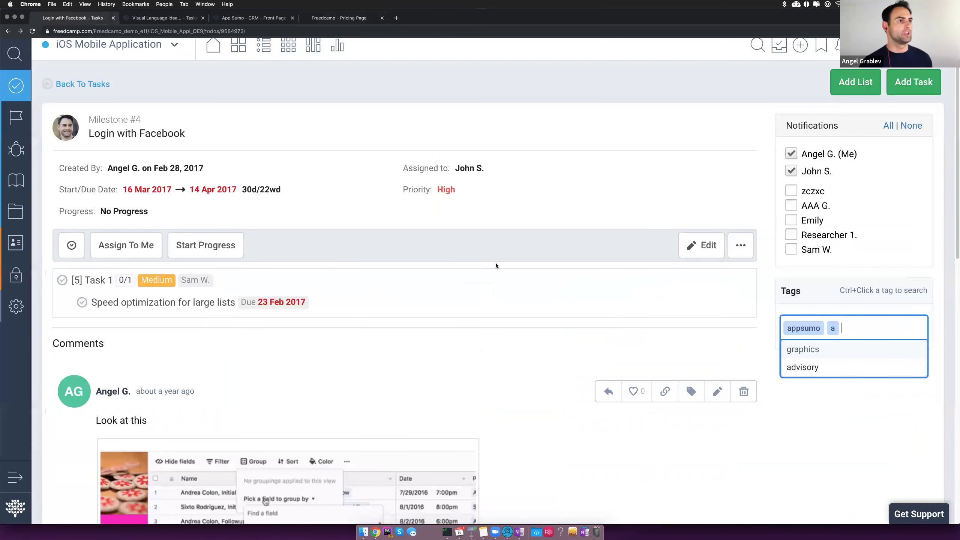
scroll(567, 227, up, 1)
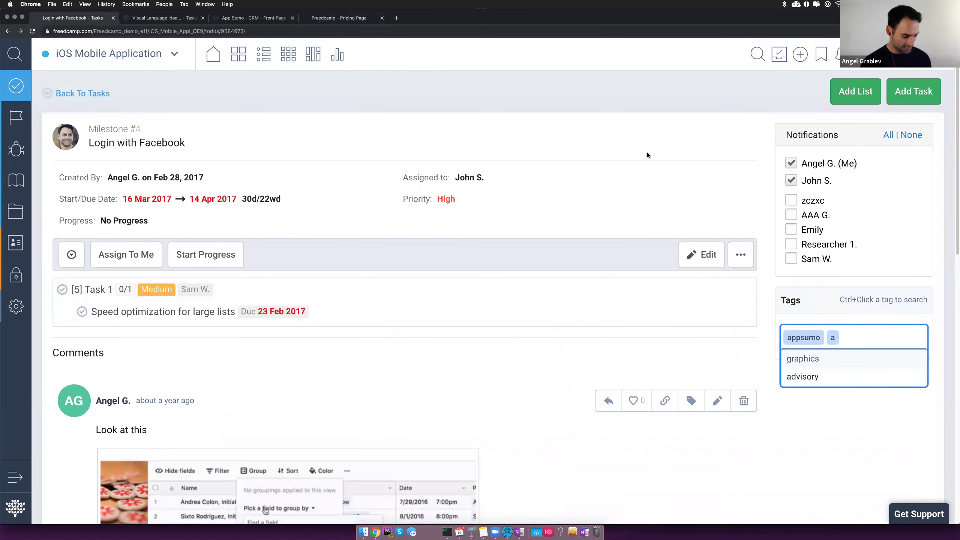
key(super+t)
text(public api)
key(super+a)
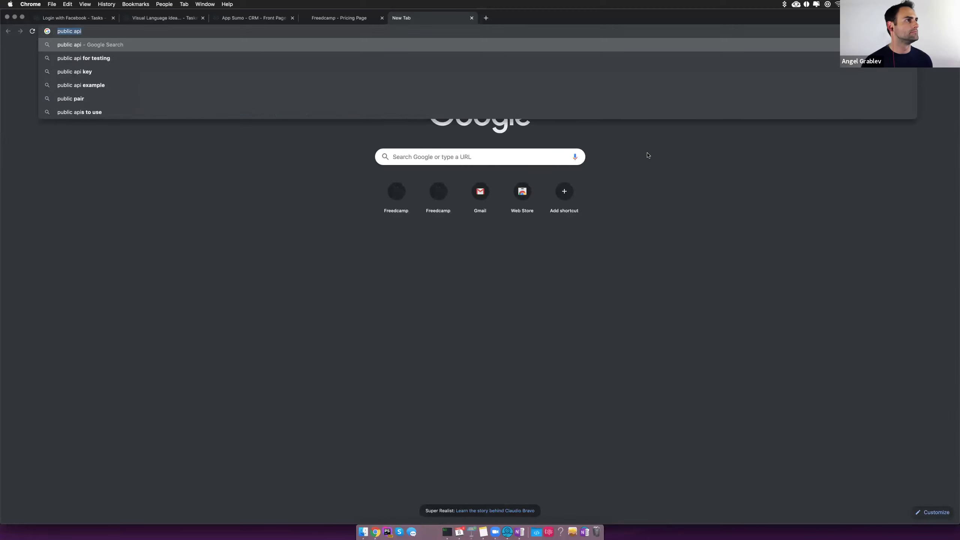
key(super+x)
key(super+v)
text(freedacm)
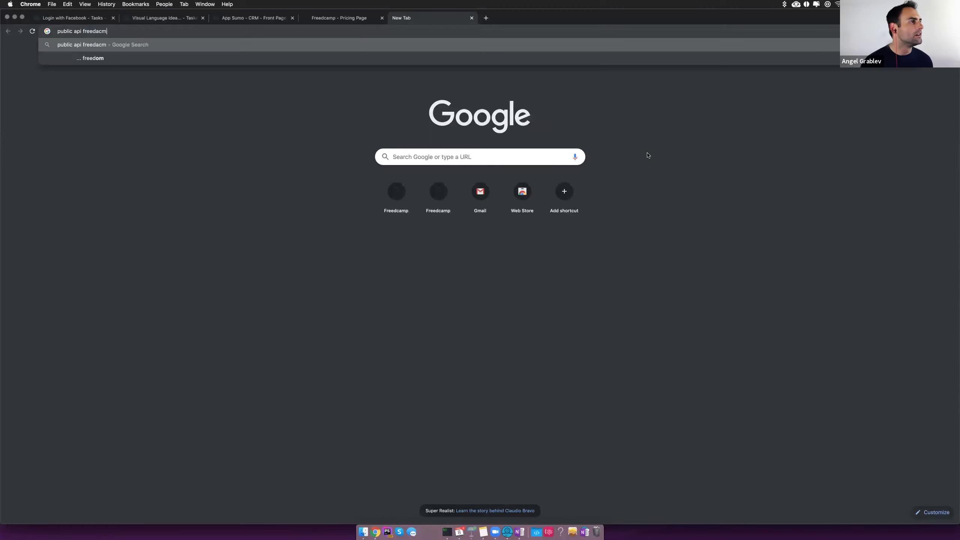
text(p)
key(Return)
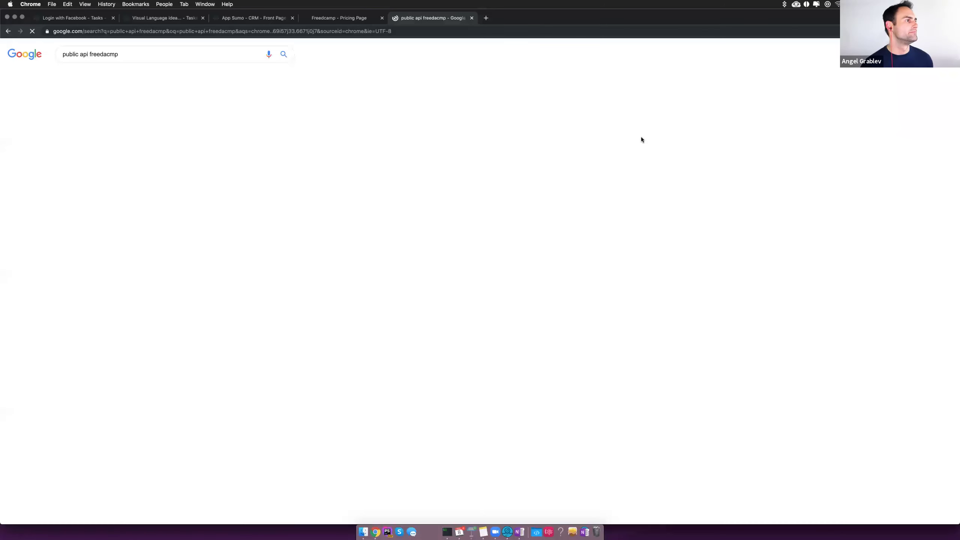
click(131, 141)
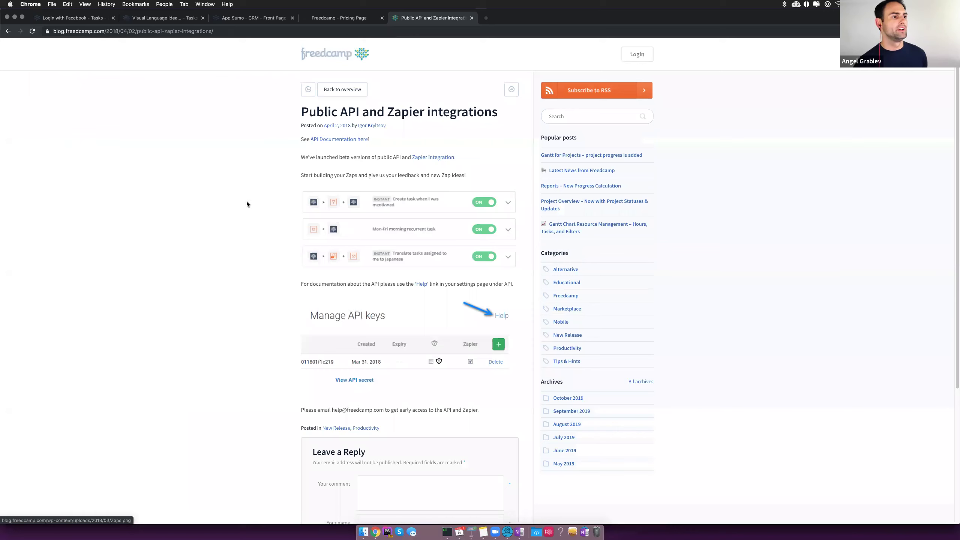
Open the Zapier integration documentation from the blog post and read the supported triggers
scroll(257, 224, down, 3)
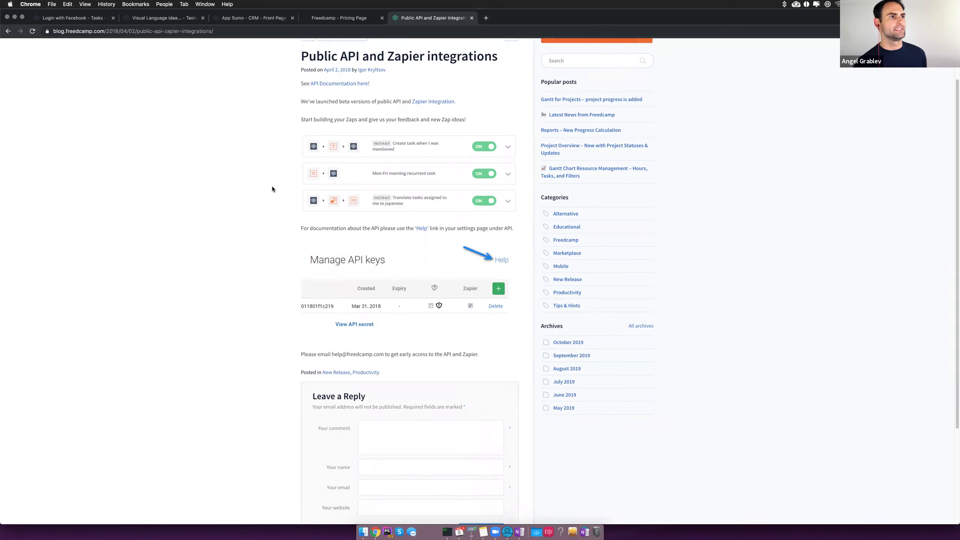
click(433, 123)
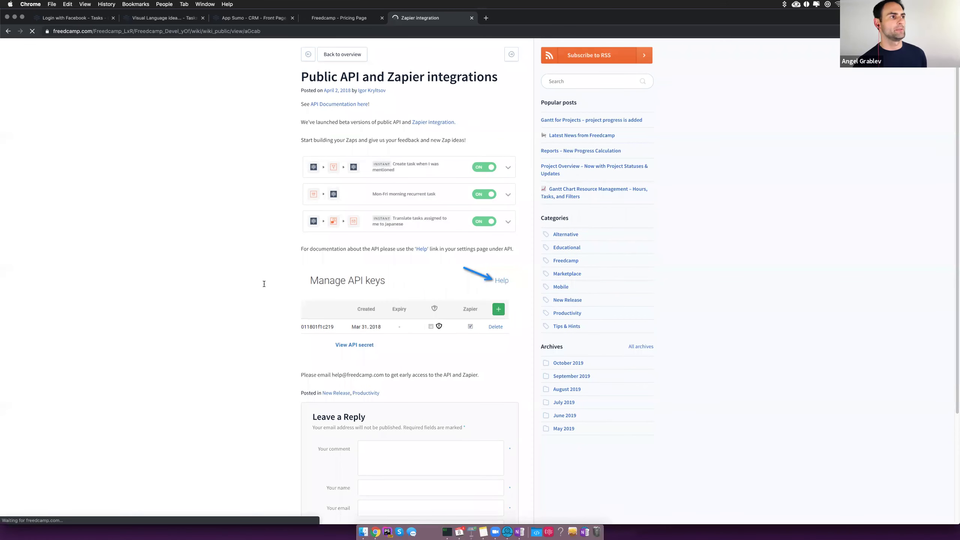
scroll(269, 287, down, 2)
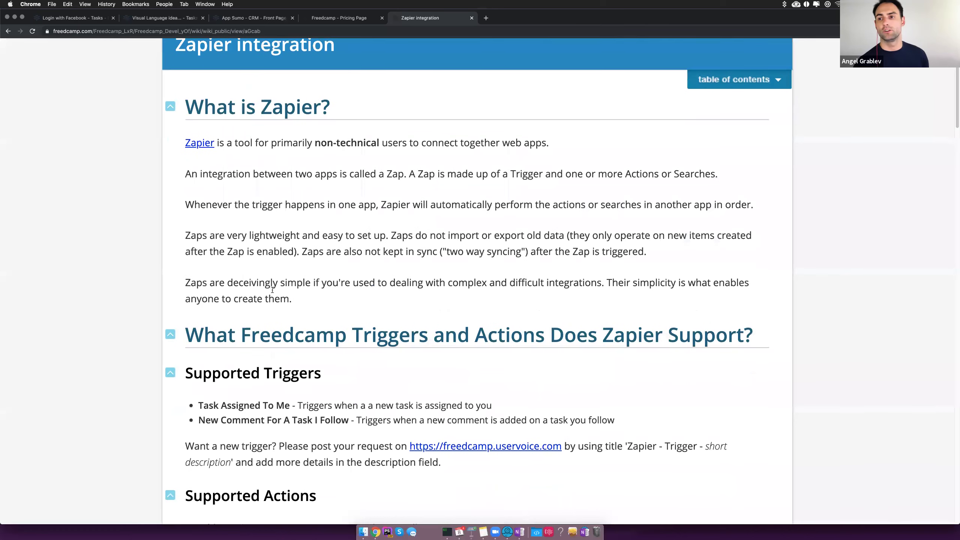
Return to the Front Page Design v4 project's CRM, view the contact import options and close them without importing
click(152, 18)
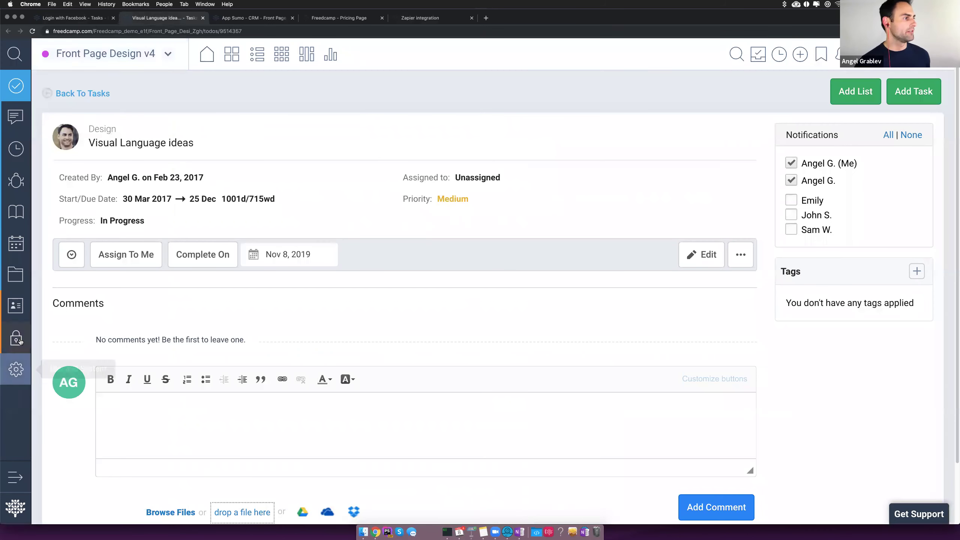
click(16, 306)
click(931, 92)
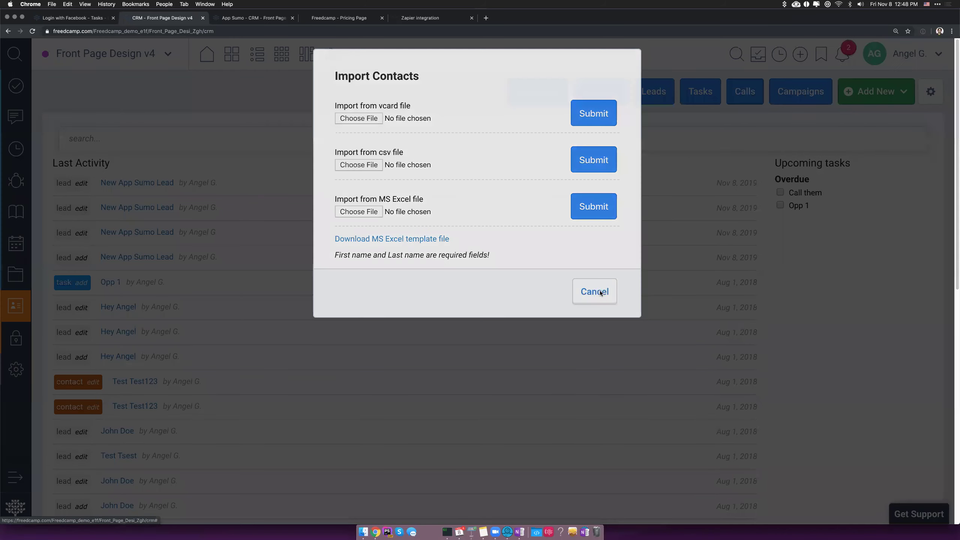
click(597, 292)
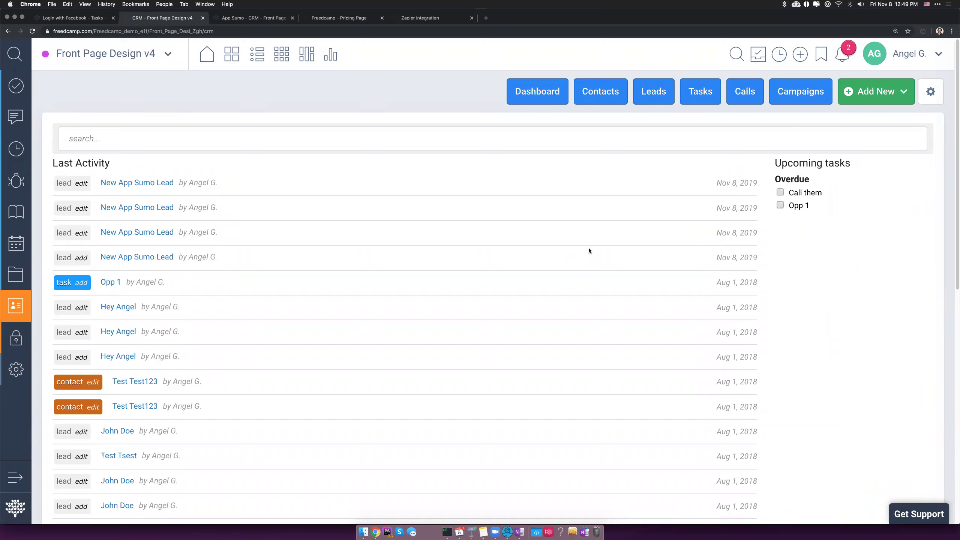
click(861, 4)
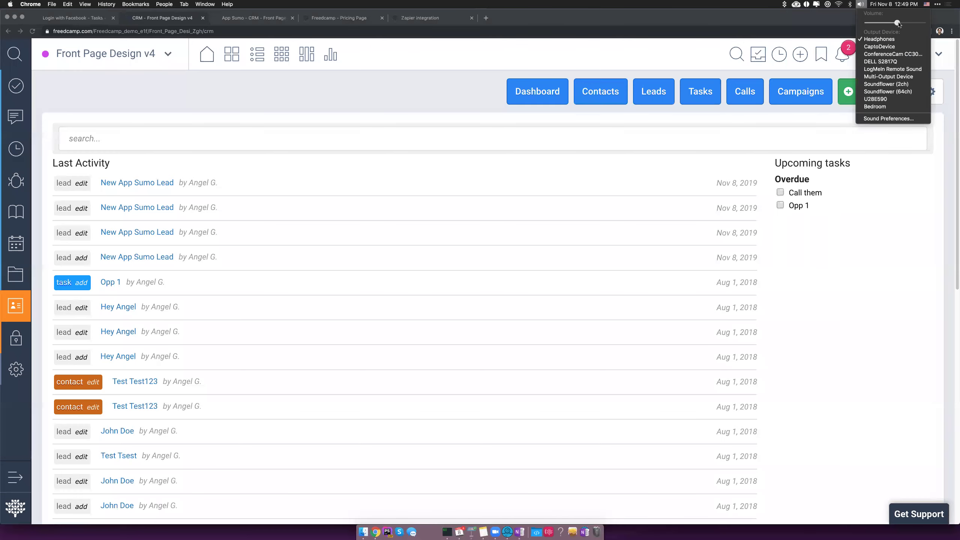
click(898, 23)
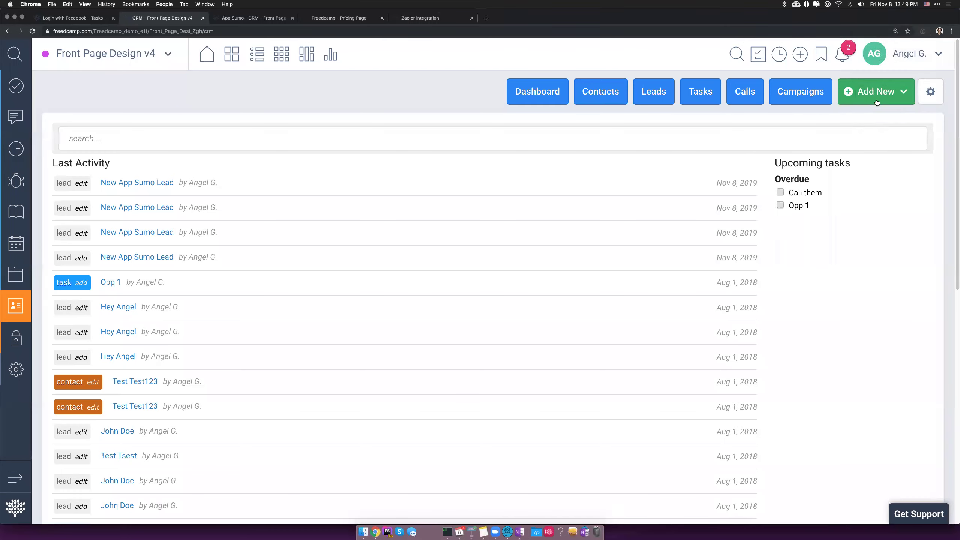
Open a blank new contact form in the CRM, review its standard and custom fields, and cancel it
mouse_move(876, 95)
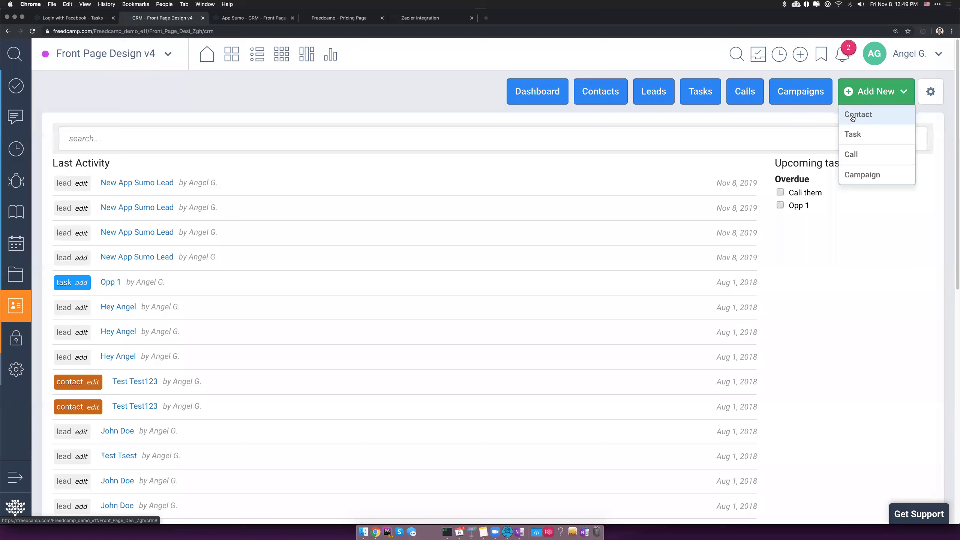
click(852, 117)
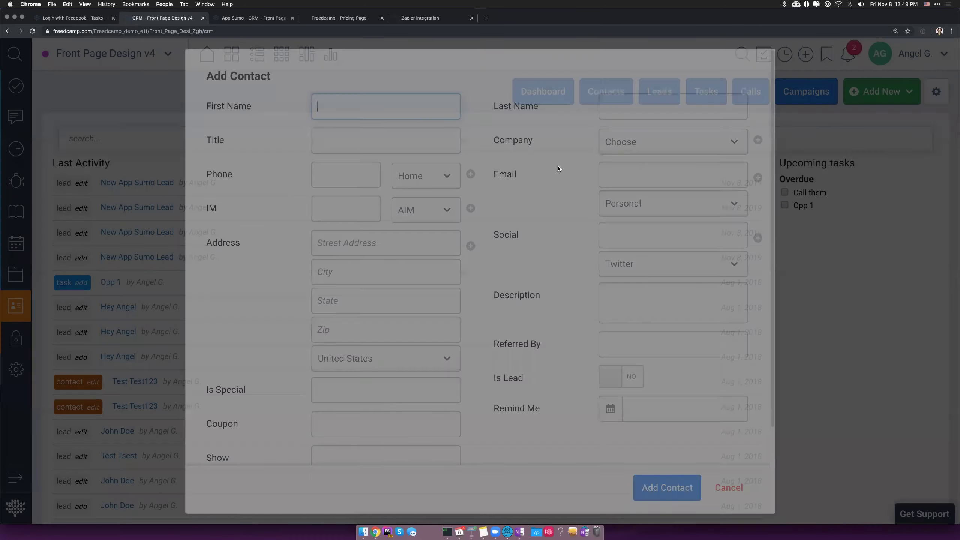
scroll(559, 172, down, 3)
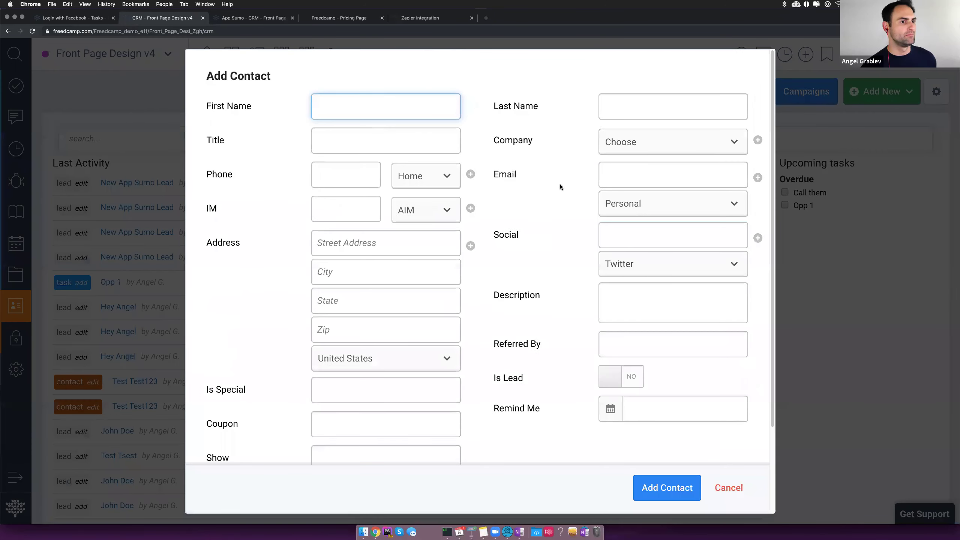
scroll(559, 189, down, 1)
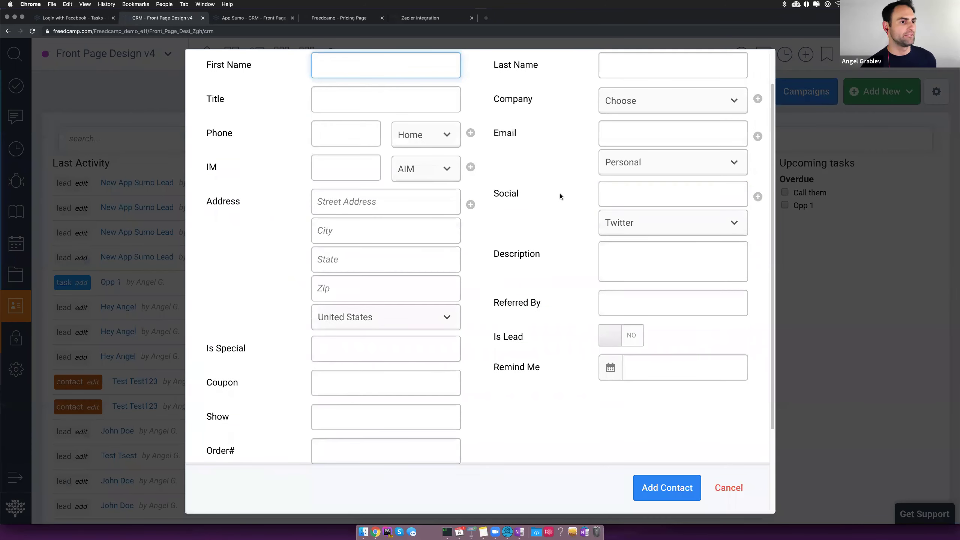
scroll(560, 193, down, 2)
click(559, 193)
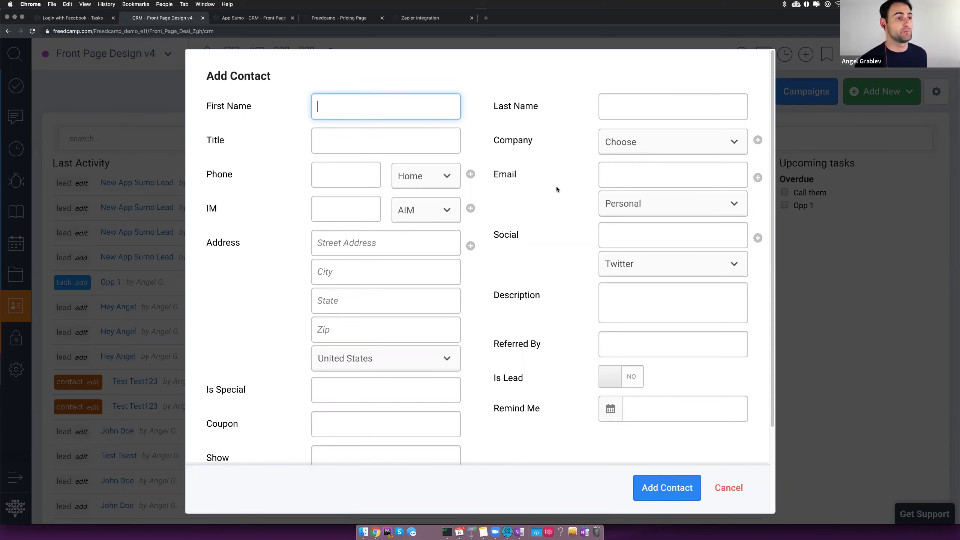
scroll(612, 322, down, 1)
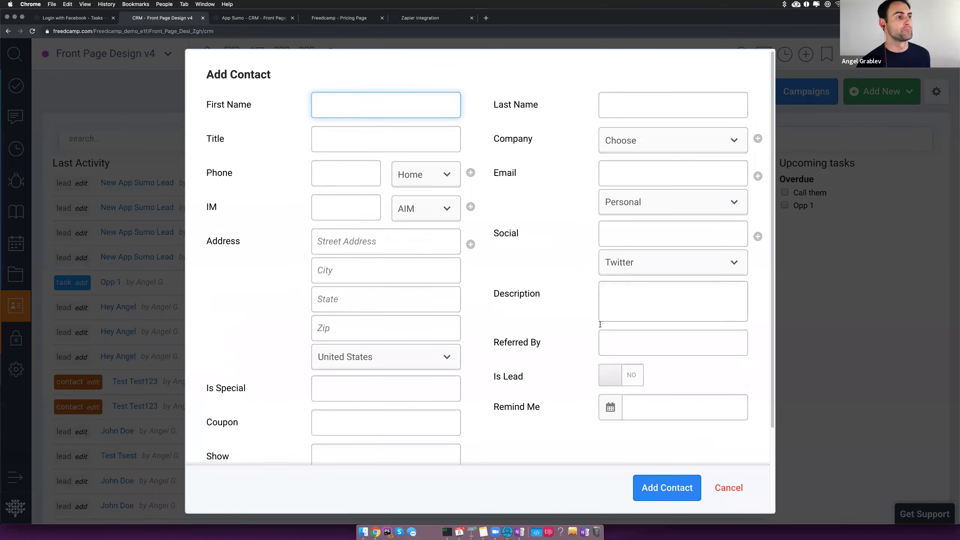
scroll(613, 328, down, 2)
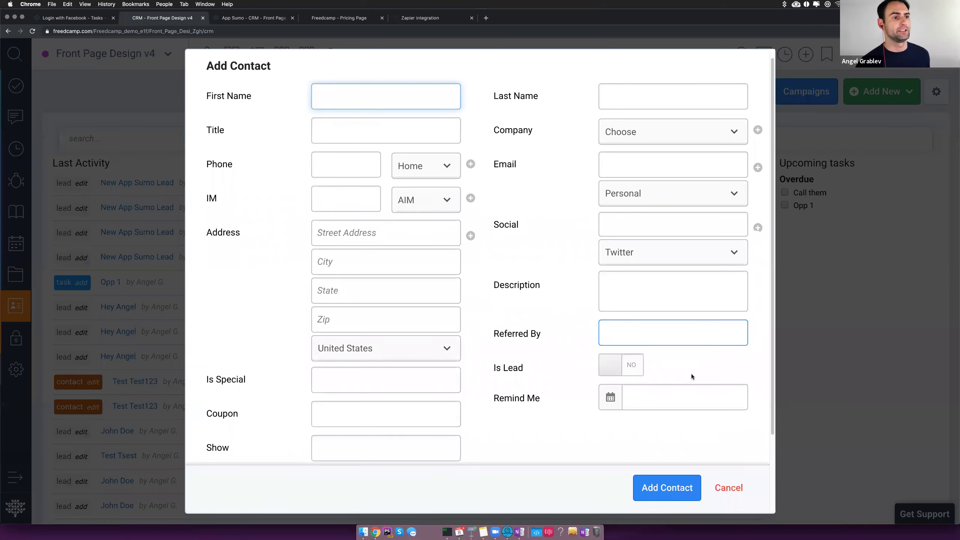
click(734, 494)
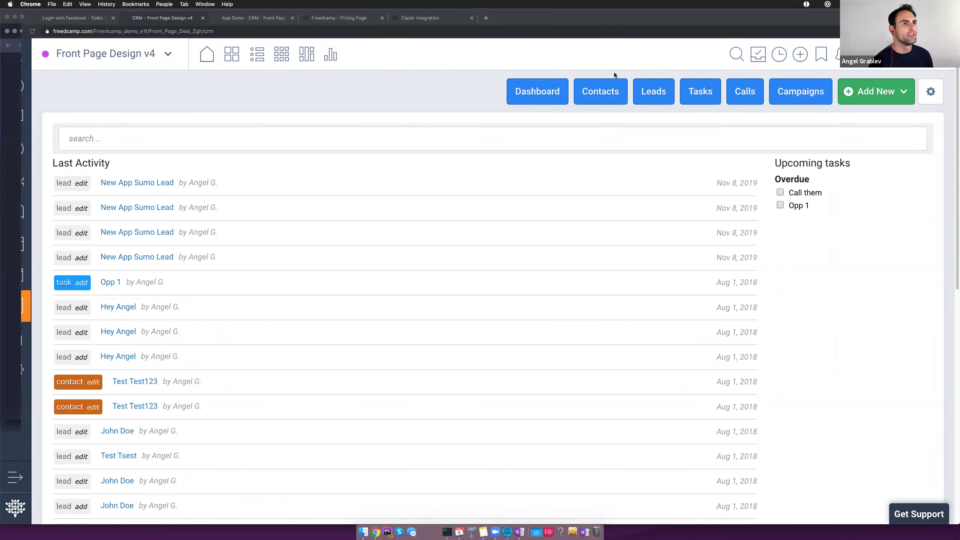
Switch to the browser window with the open invoice and forward the invoice to a recipient, entering their name and email address
key(super+grave)
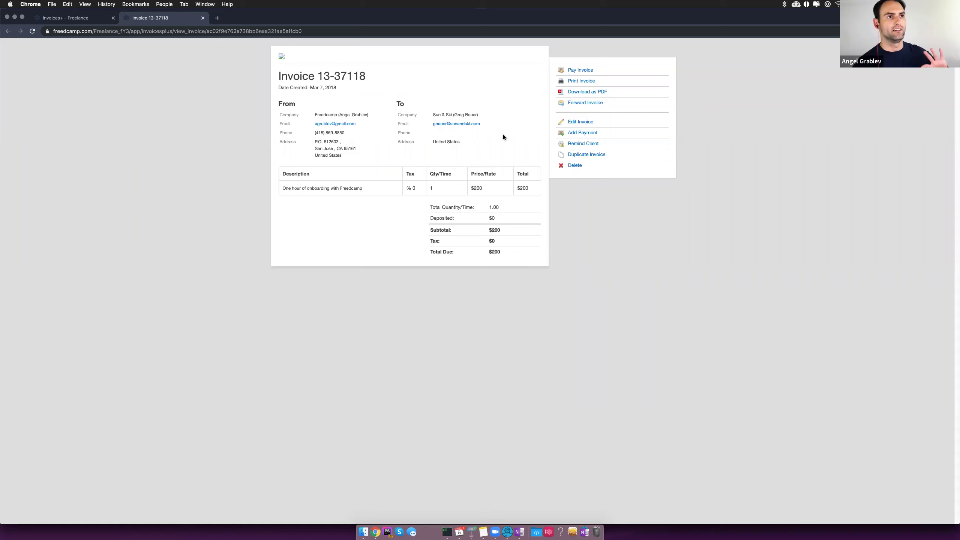
click(576, 103)
click(584, 135)
text(Angel)
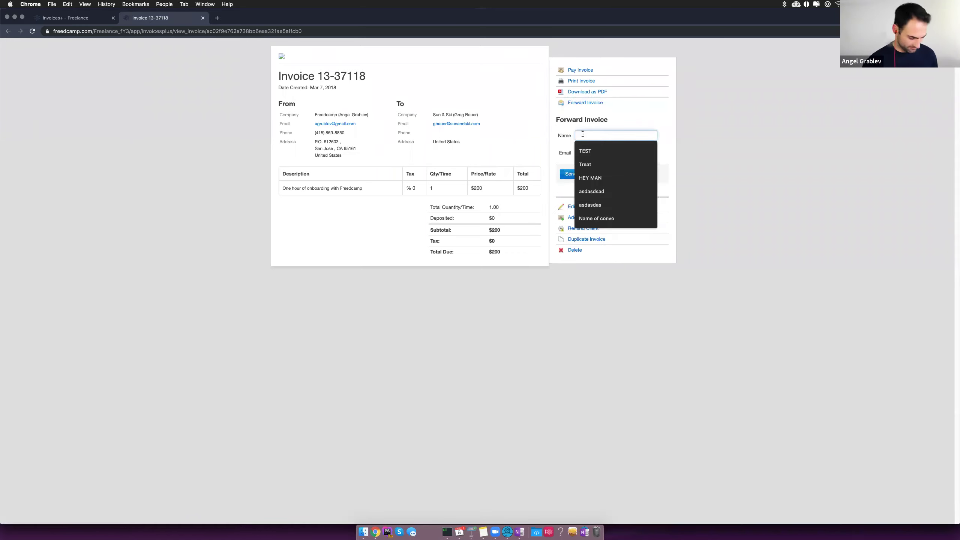
key(Tab)
text(angel)
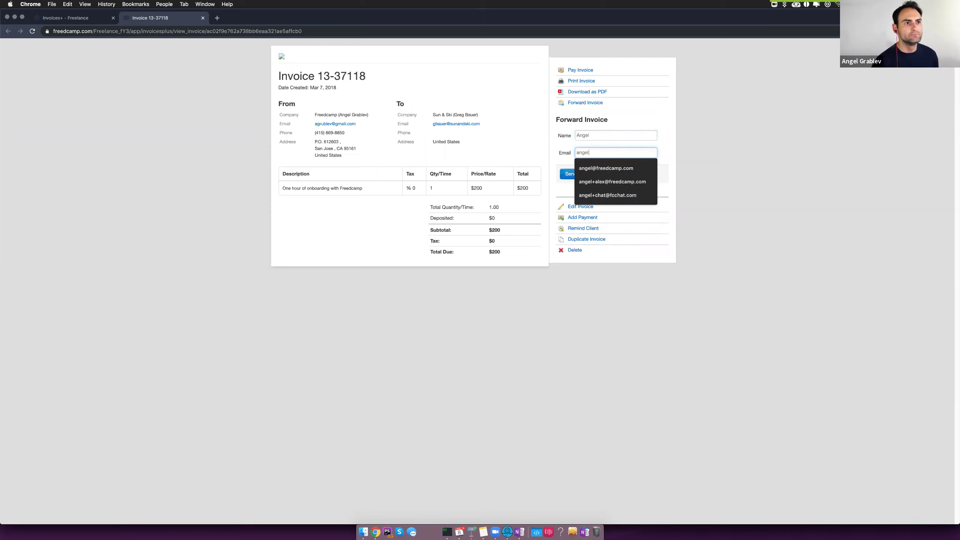
key(Down)
key(Return)
key(Return)
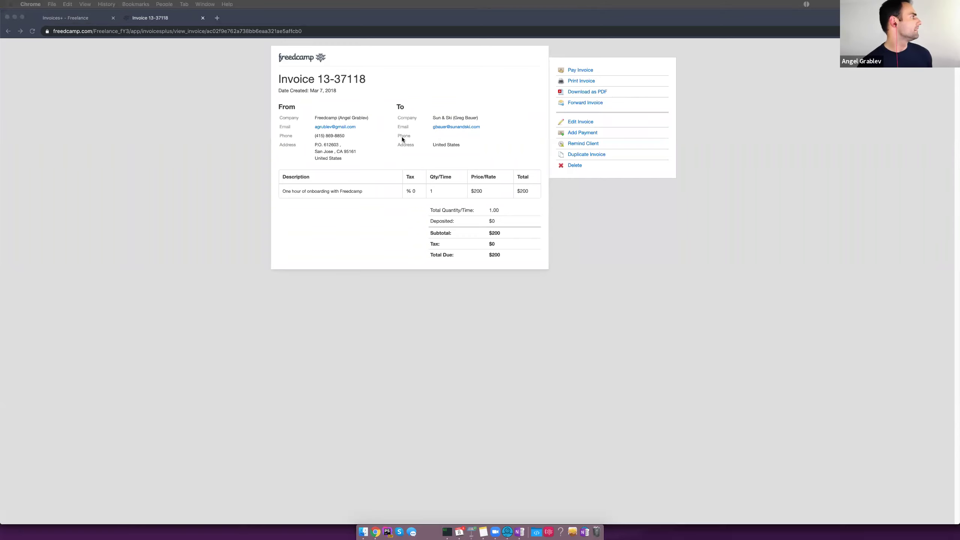
Download the invoice as a PDF document and open the downloaded file
click(580, 93)
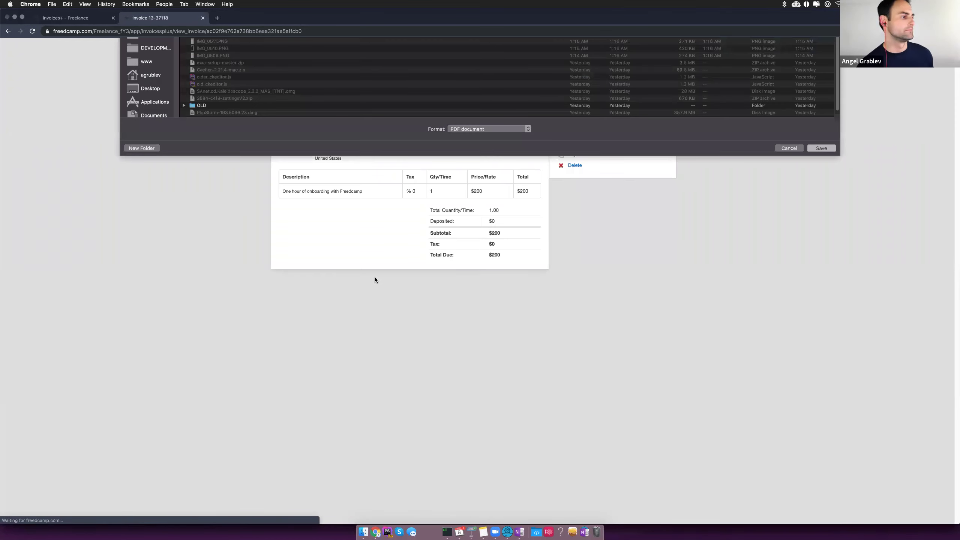
key(Return)
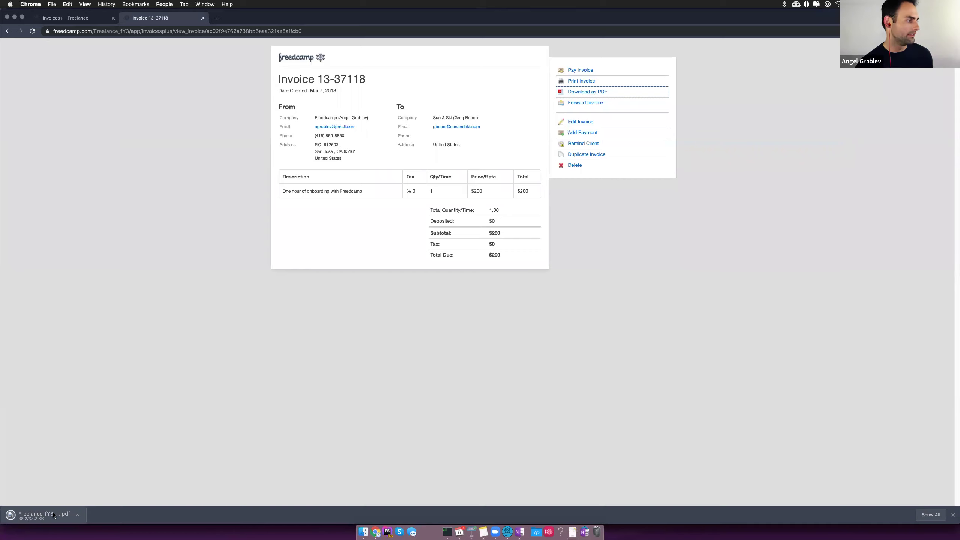
click(53, 515)
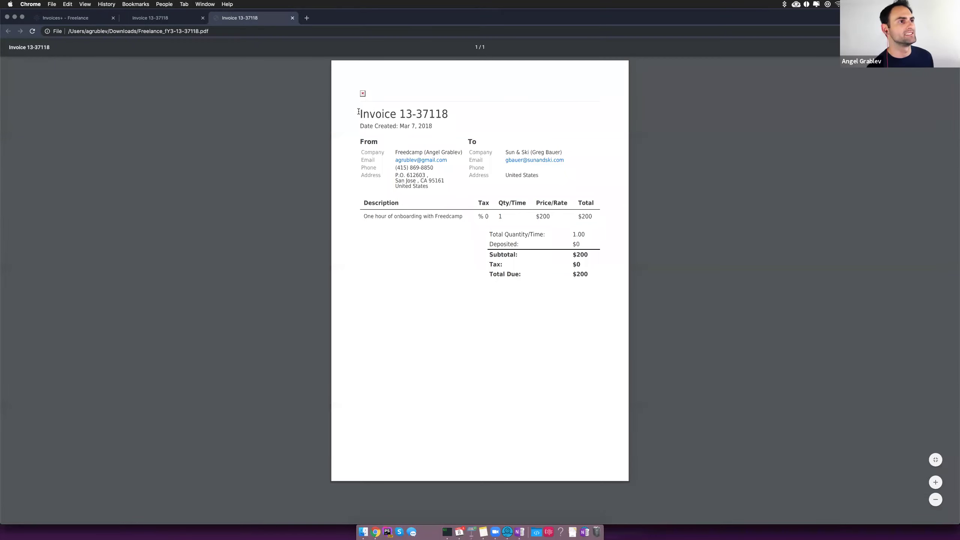
Review the header, sender details, line items and totals in the invoice PDF, then close it
drag(361, 113, 446, 187)
click(465, 142)
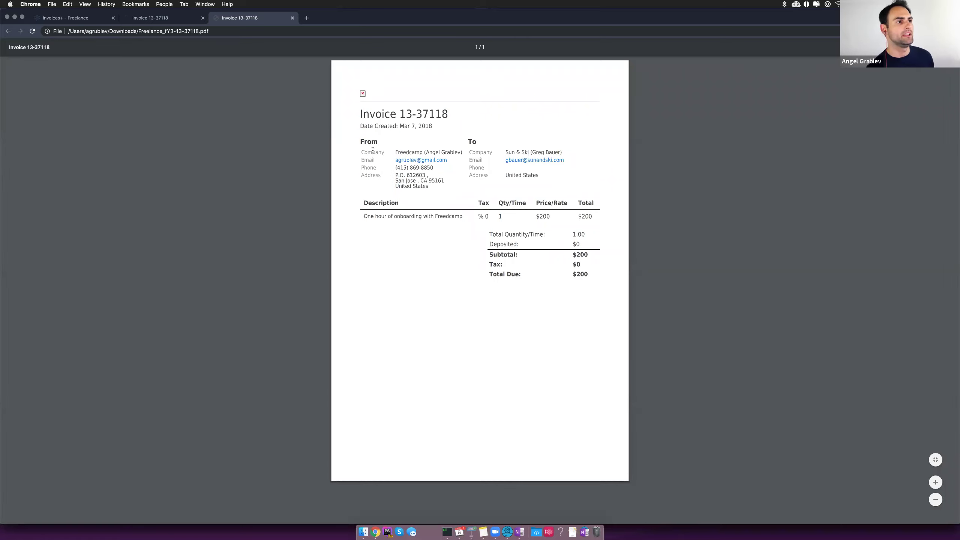
drag(383, 156, 560, 306)
click(560, 306)
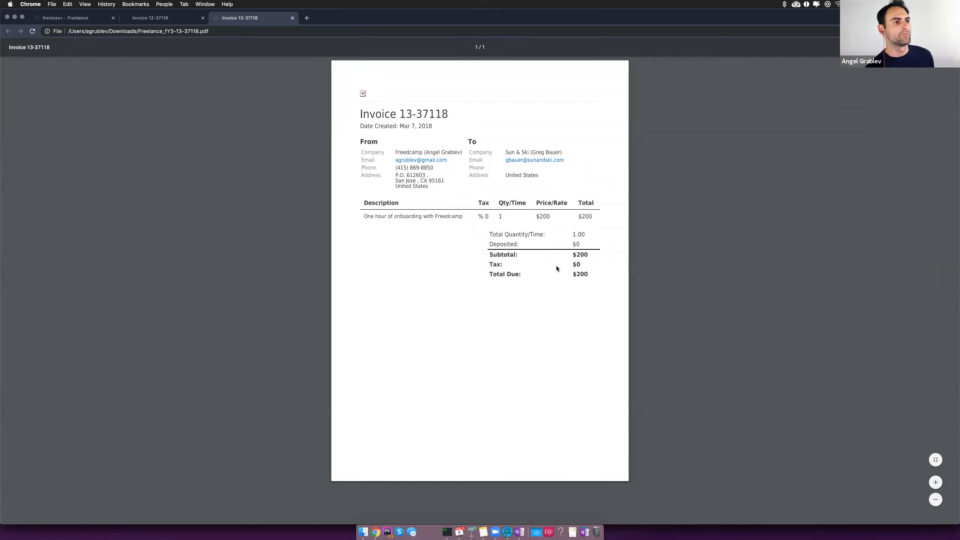
click(292, 18)
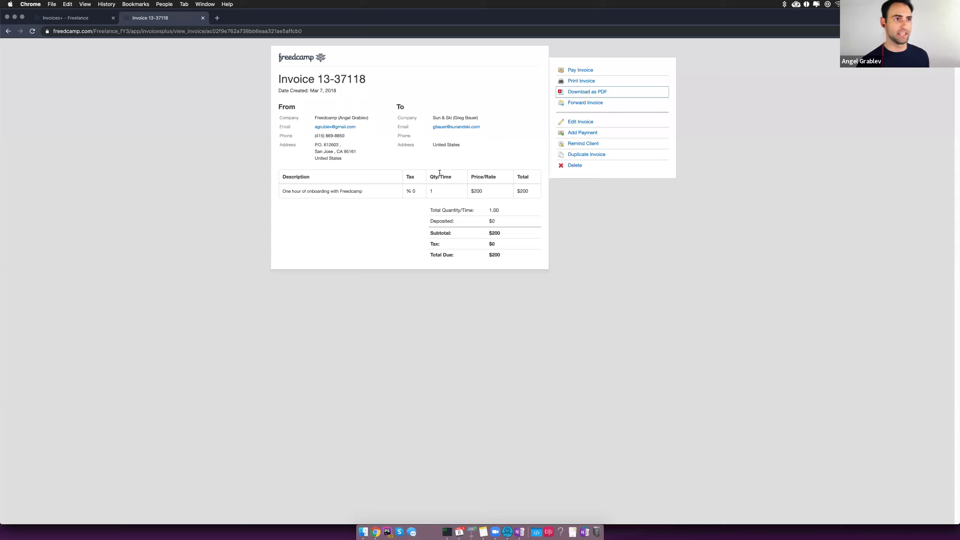
Add a payment of 200 to the invoice
click(585, 133)
click(593, 199)
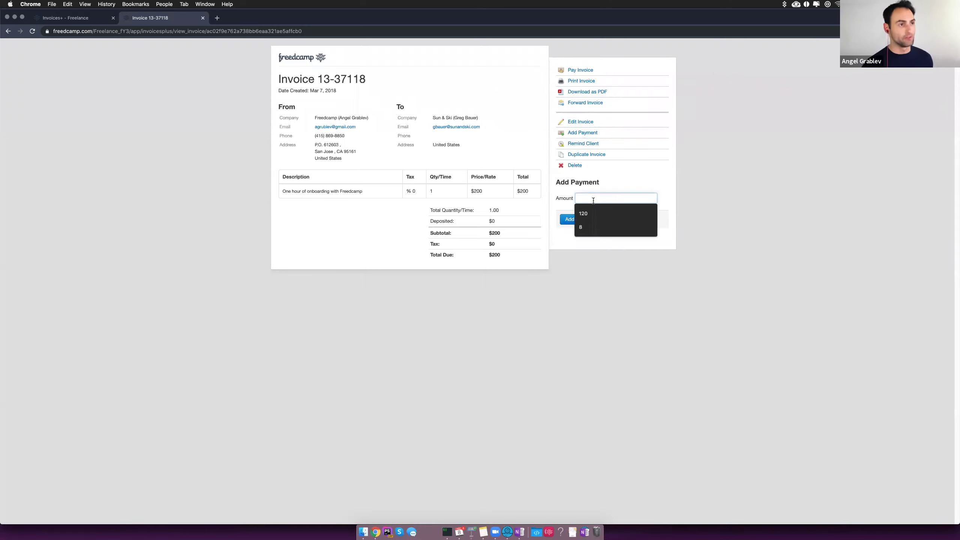
text(200)
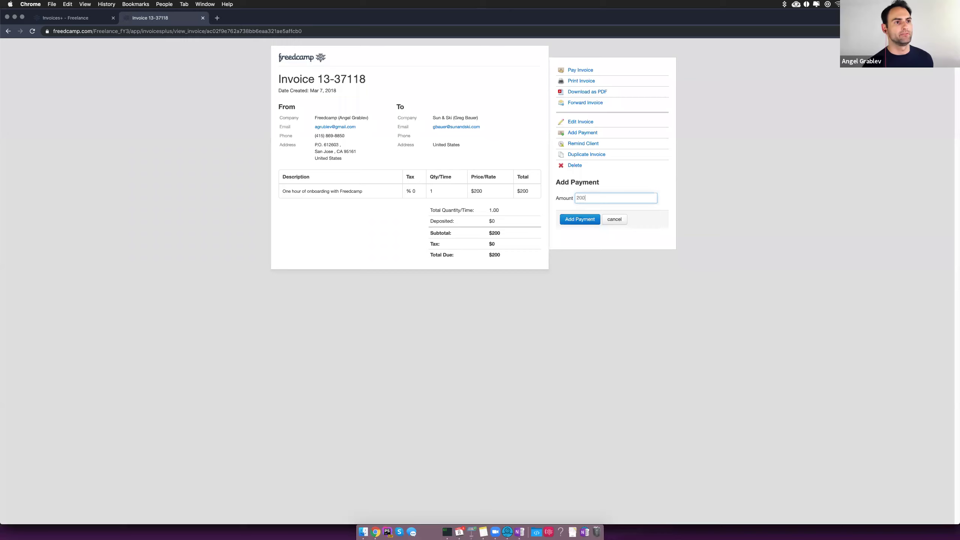
click(584, 220)
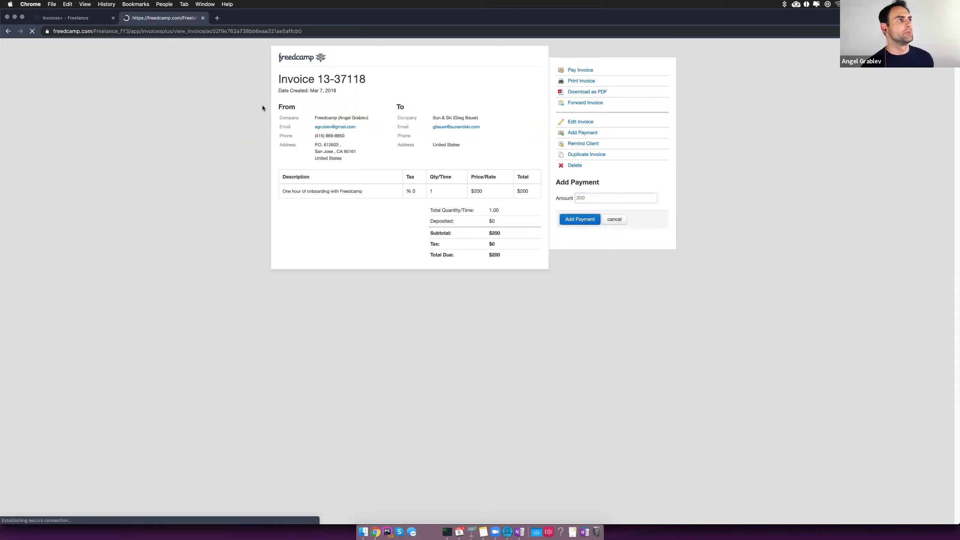
Return to the Freelance project's invoice list and examine the outstanding amount in the summary
click(67, 18)
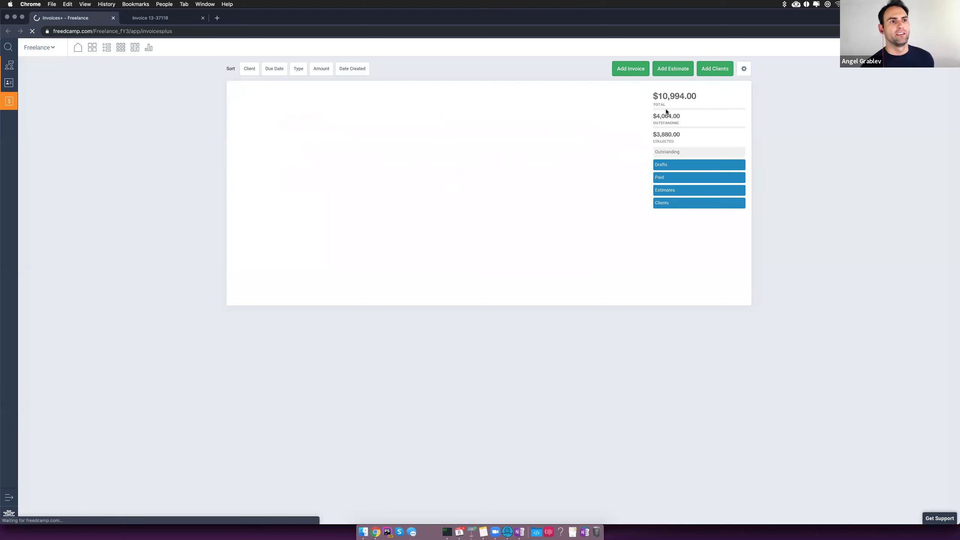
drag(653, 113, 677, 123)
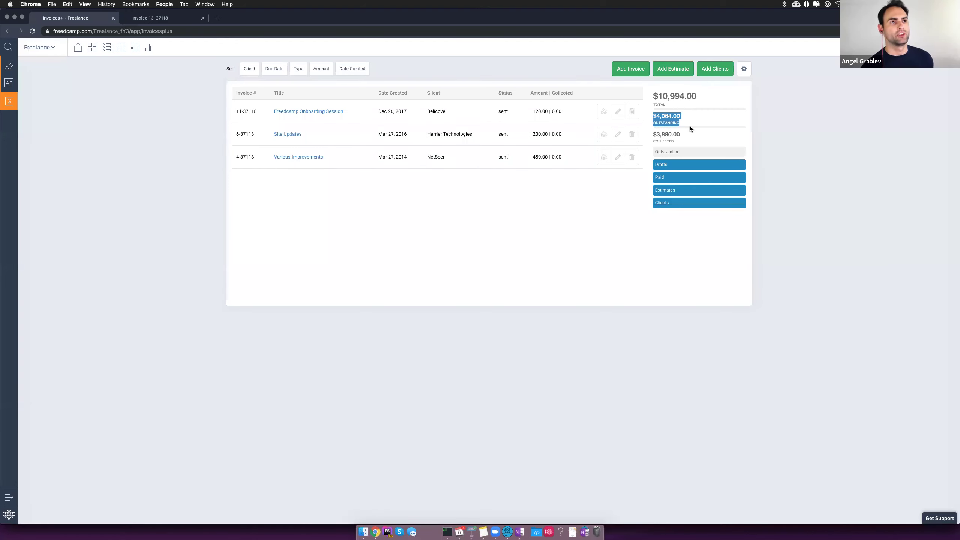
key(super+equal)
key(super+equal)
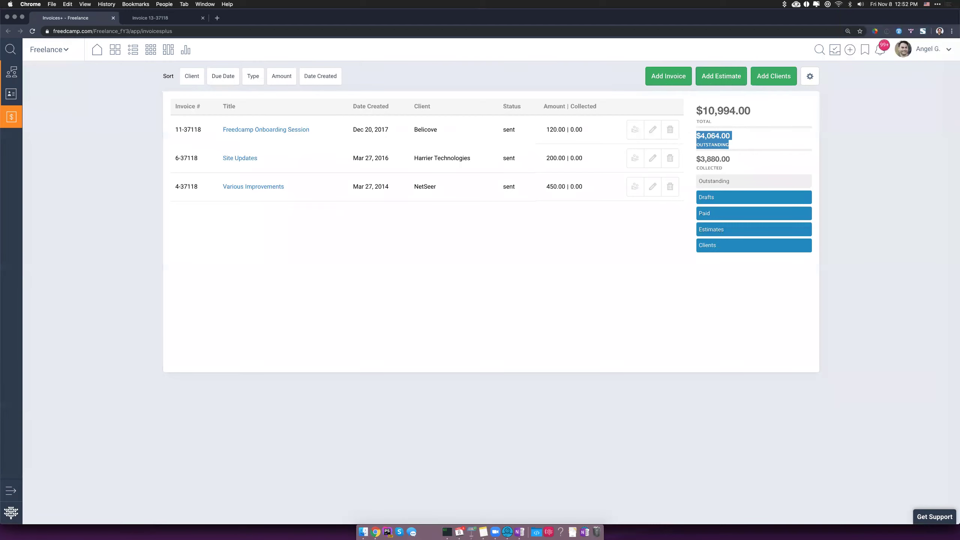
click(660, 237)
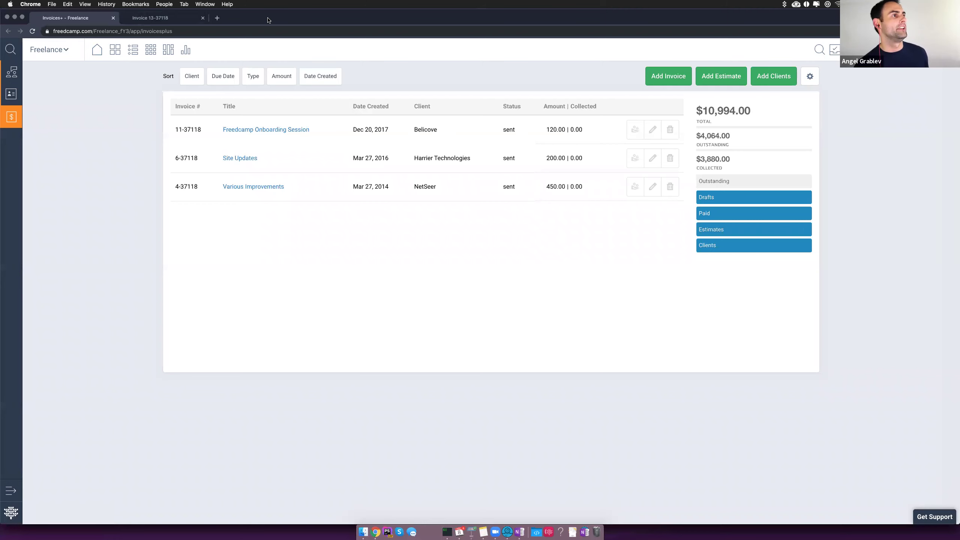
Return to the Front Page Design v4 project, open its tasks and view the task options, including the view, export and import choices
key(super+m)
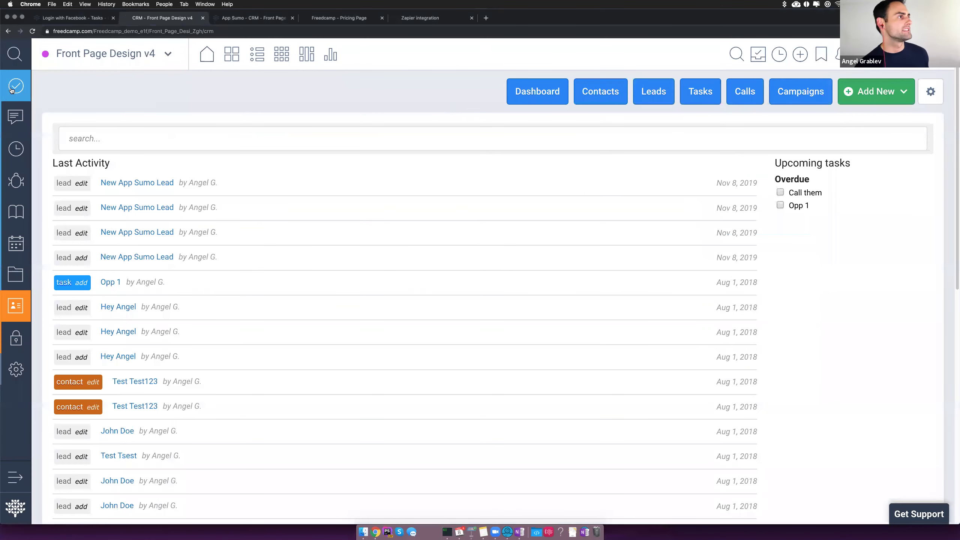
click(11, 90)
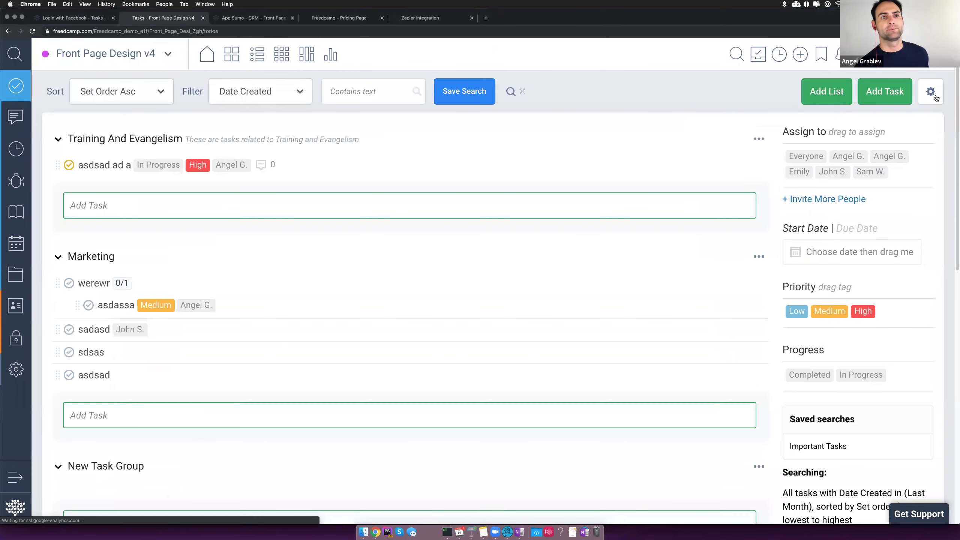
click(935, 97)
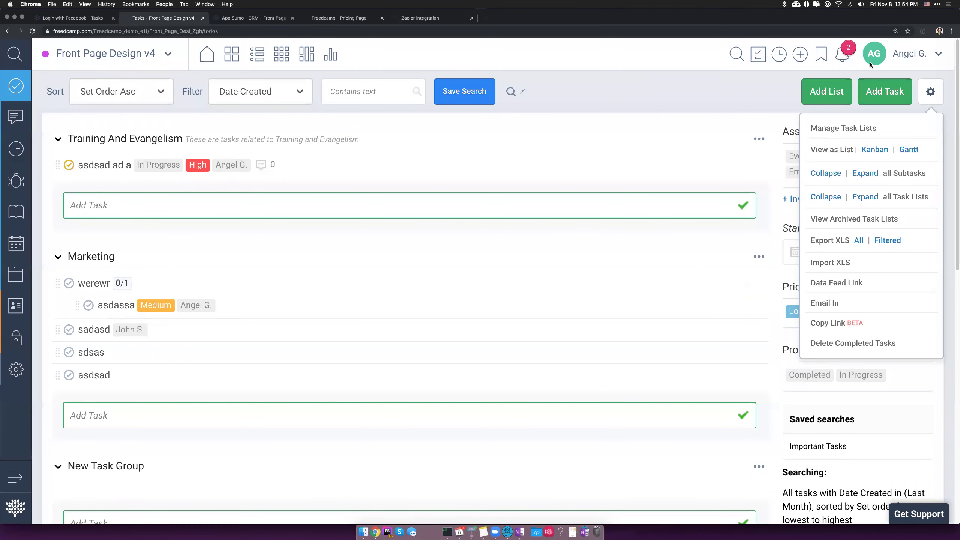
Open the account settings and show the custom field templates
click(882, 57)
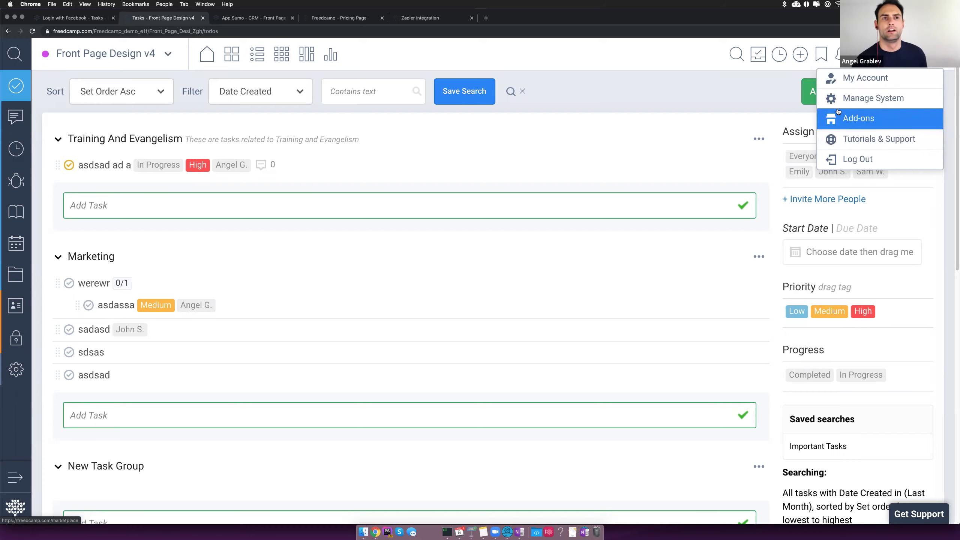
click(840, 84)
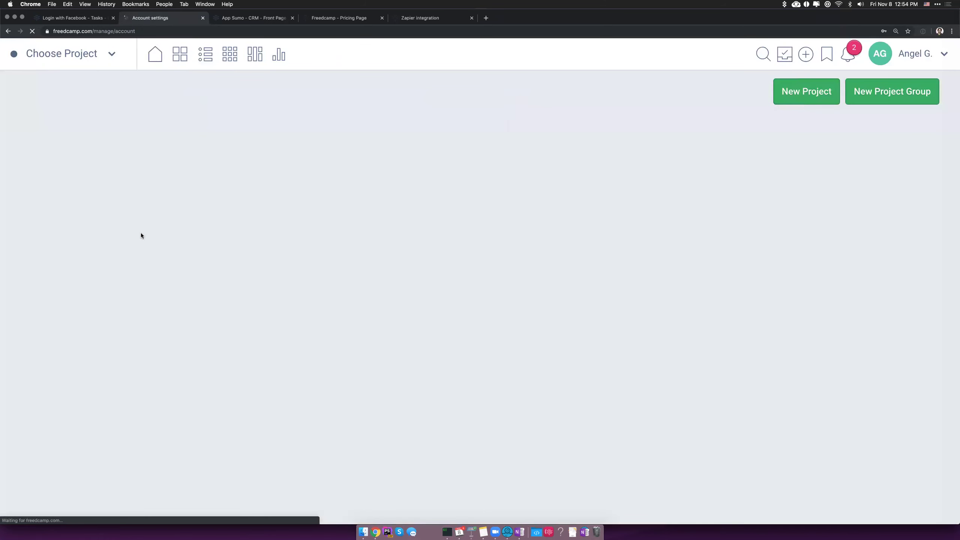
scroll(119, 296, down, 4)
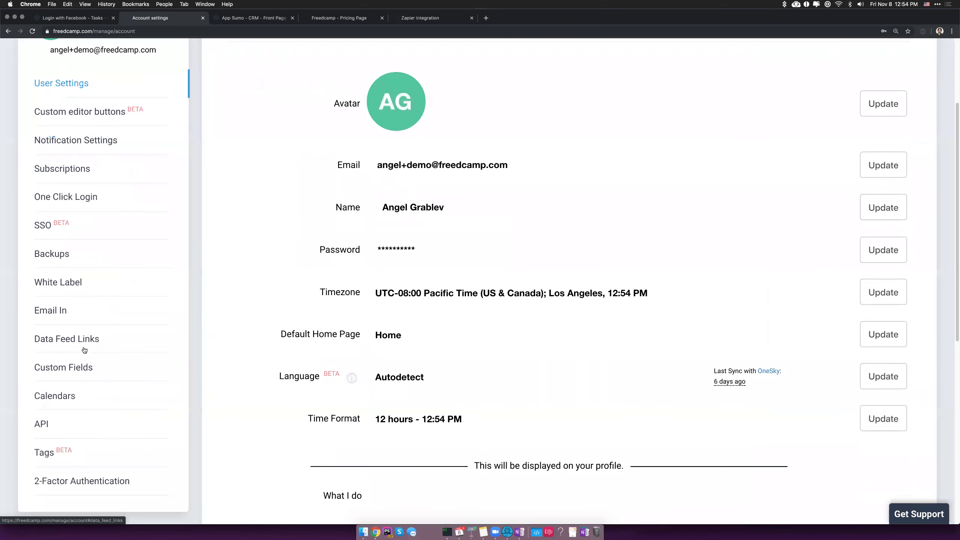
click(91, 365)
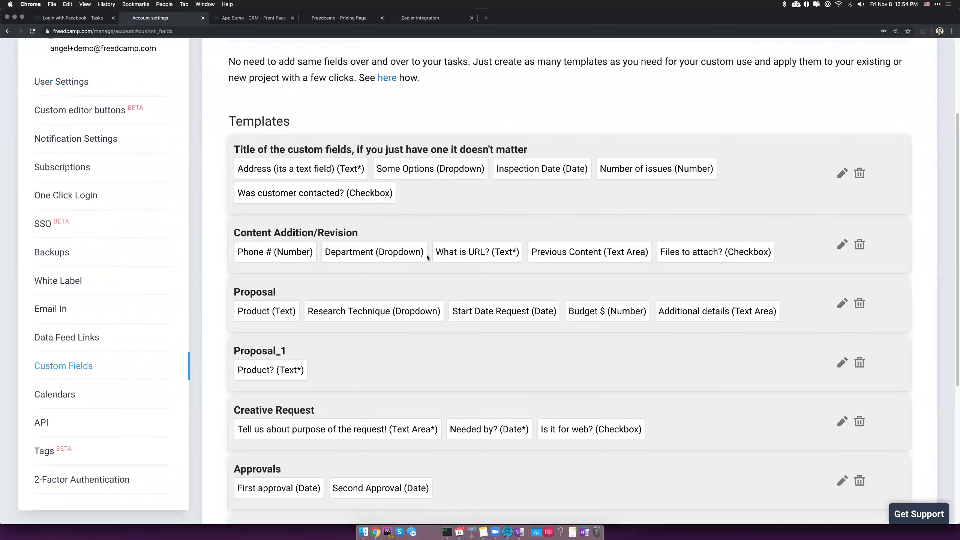
Start a new custom field template titled FILES?
scroll(426, 254, down, 7)
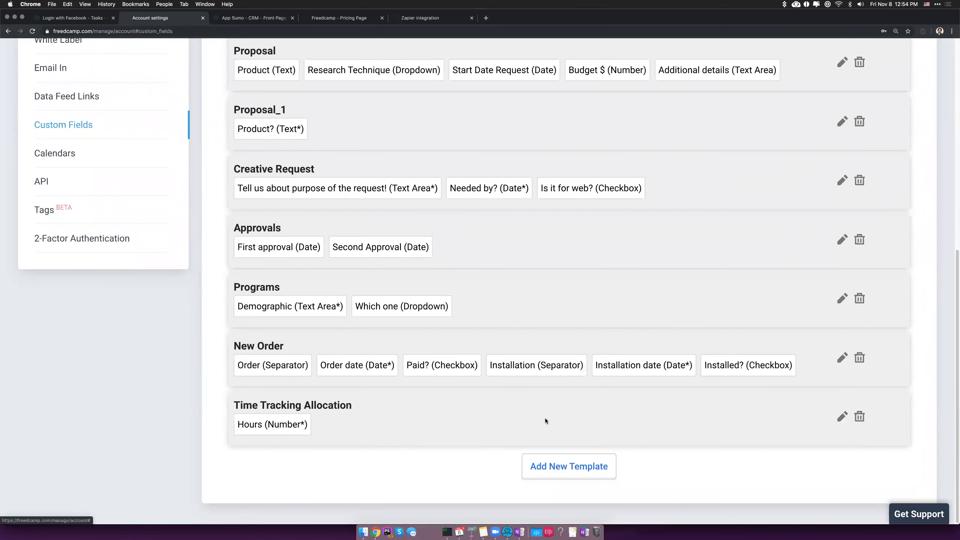
scroll(522, 406, down, 4)
click(407, 426)
text(FILES?)
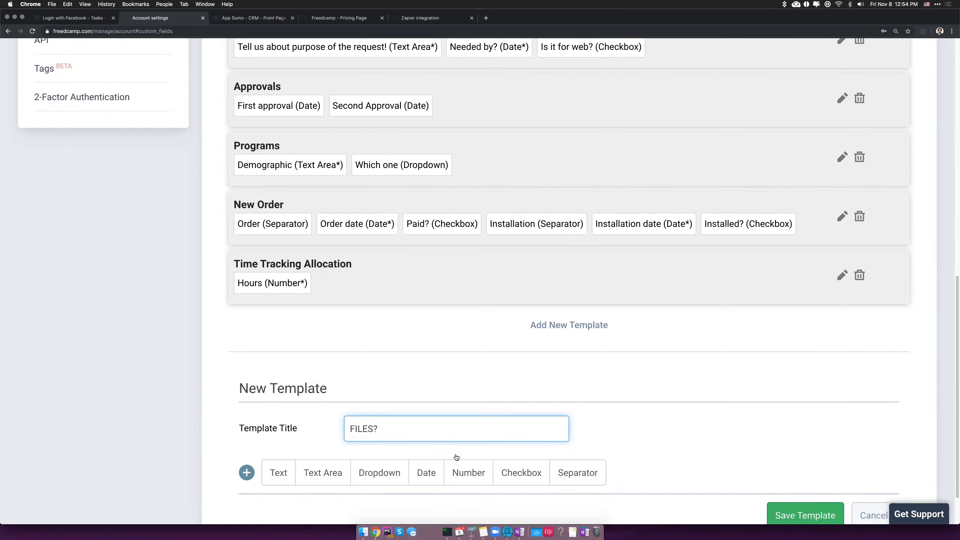
scroll(453, 450, down, 2)
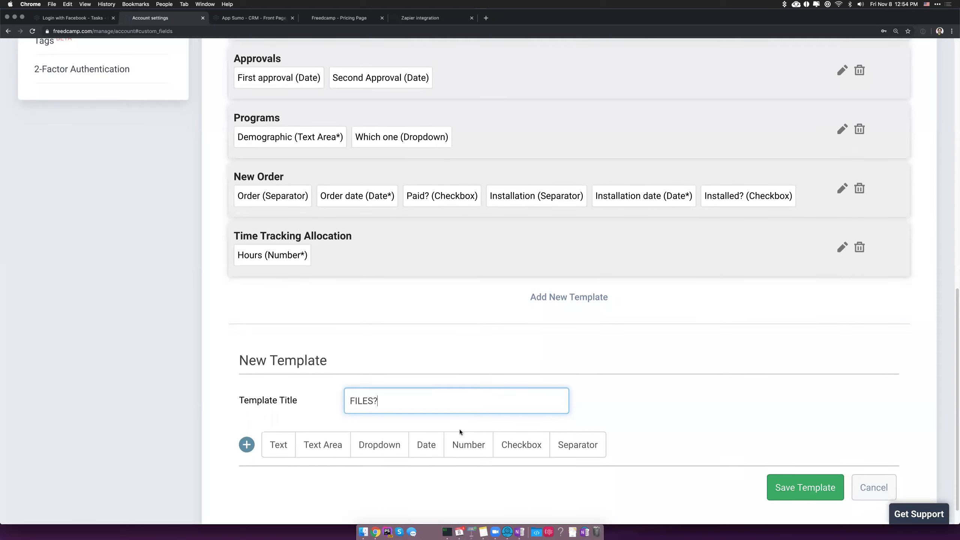
Add a dropdown field titled Test with options A, B and C to the template, moving B above A
scroll(502, 432, down, 1)
click(362, 435)
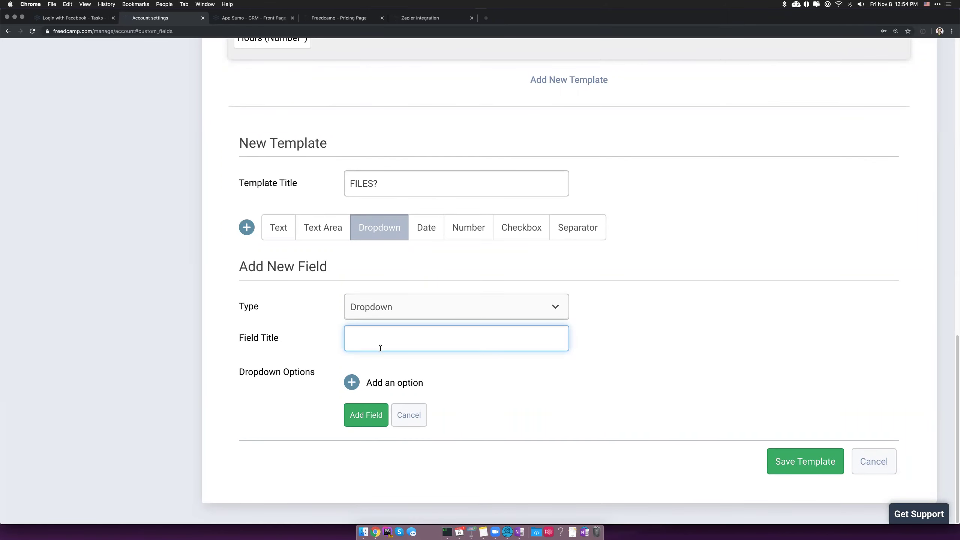
click(389, 382)
text(A)
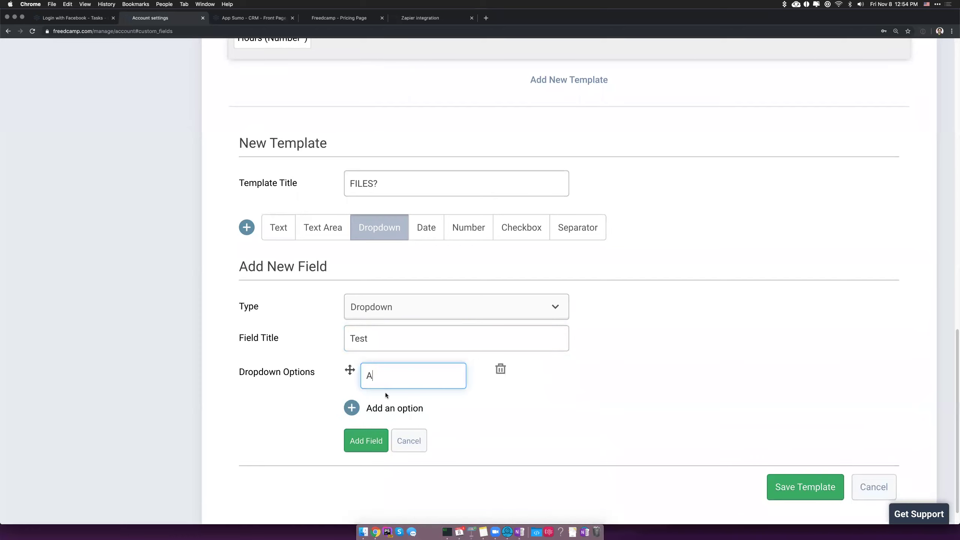
click(385, 404)
text(B)
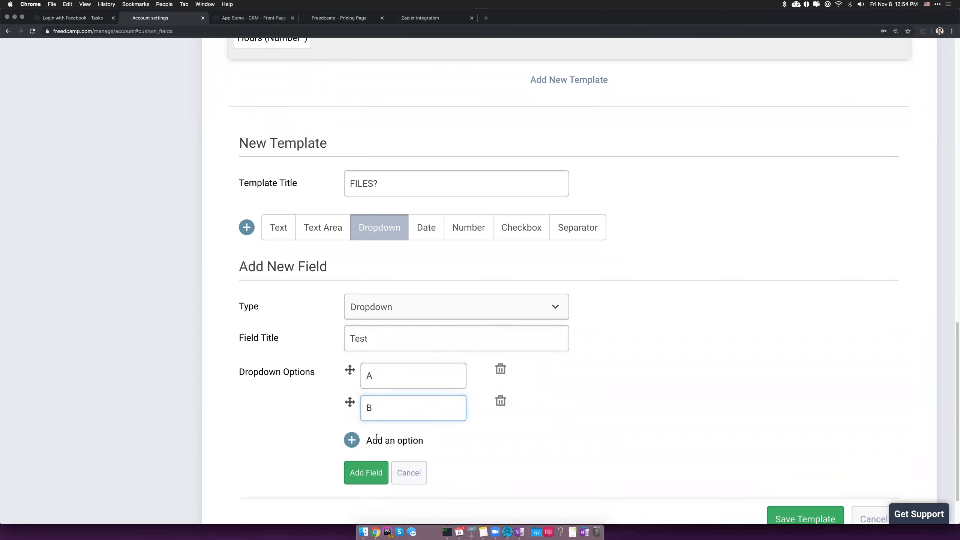
click(378, 440)
text(C)
drag(351, 403, 350, 372)
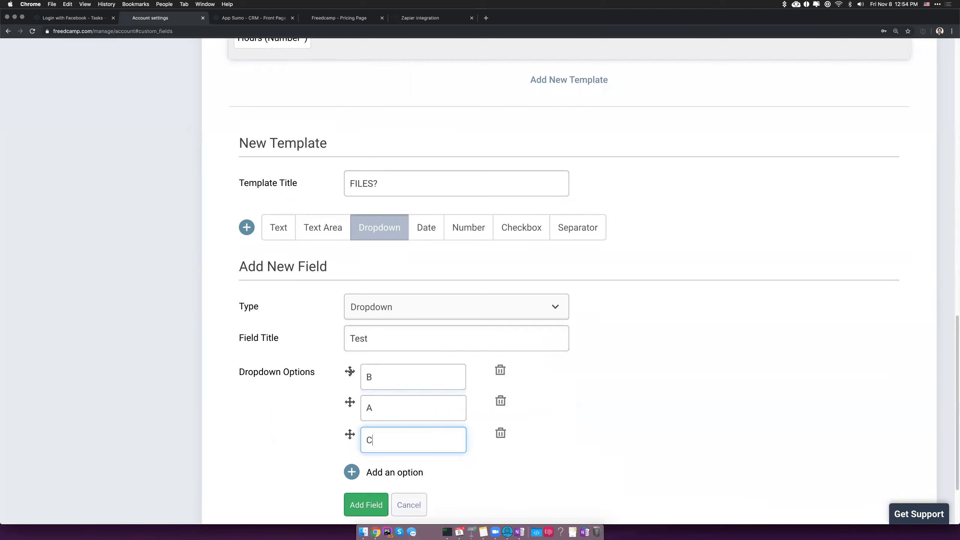
click(368, 498)
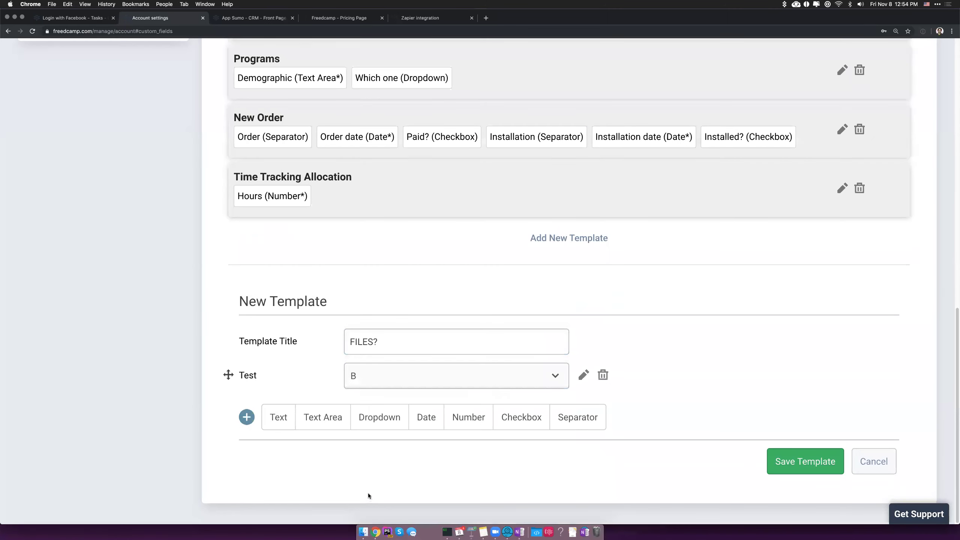
Save the FILES? custom field template
scroll(405, 421, up, 10)
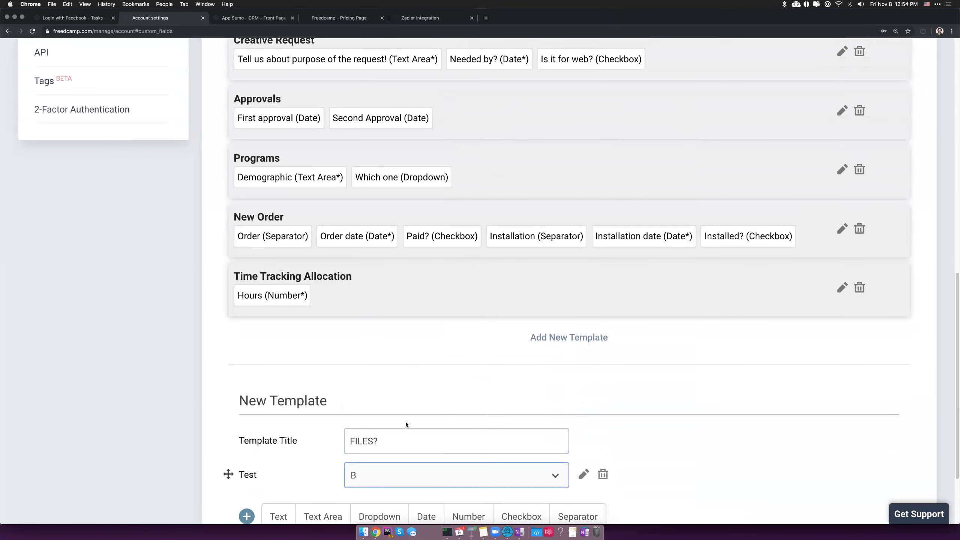
scroll(418, 423, up, 3)
scroll(587, 431, down, 15)
click(780, 450)
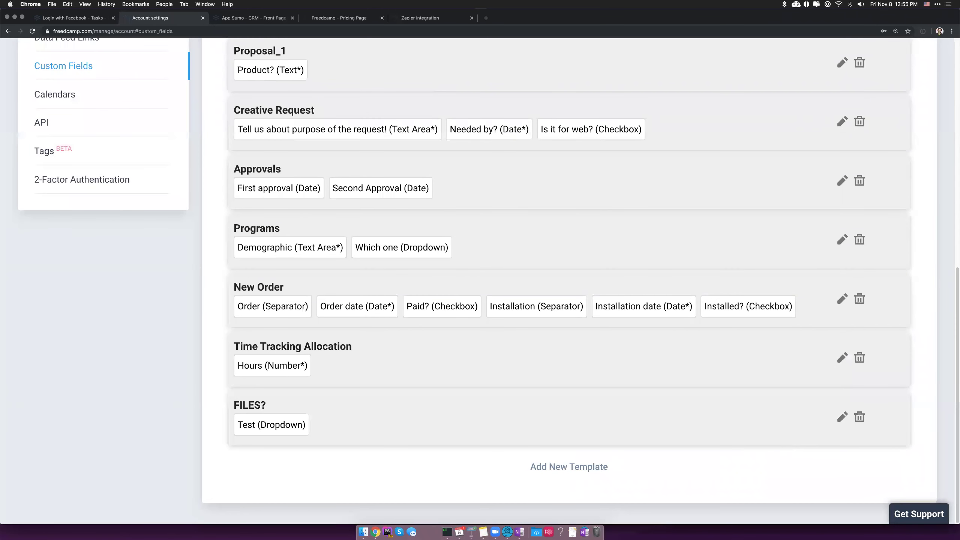
Open asana.com in a new tab of the browser window holding the Freedcamp invoices
double_click(546, 16)
double_click(613, 100)
key(super+t)
text(asa)
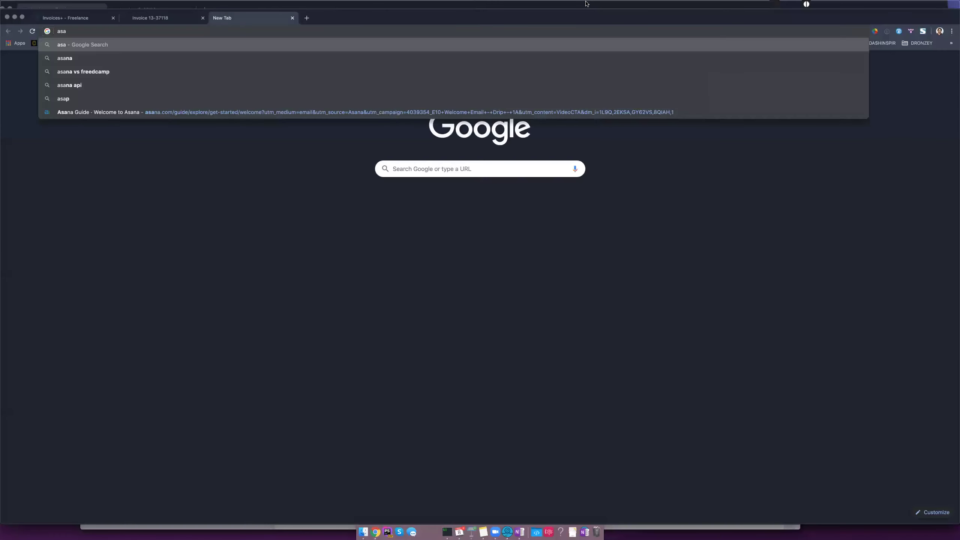
text(na.com)
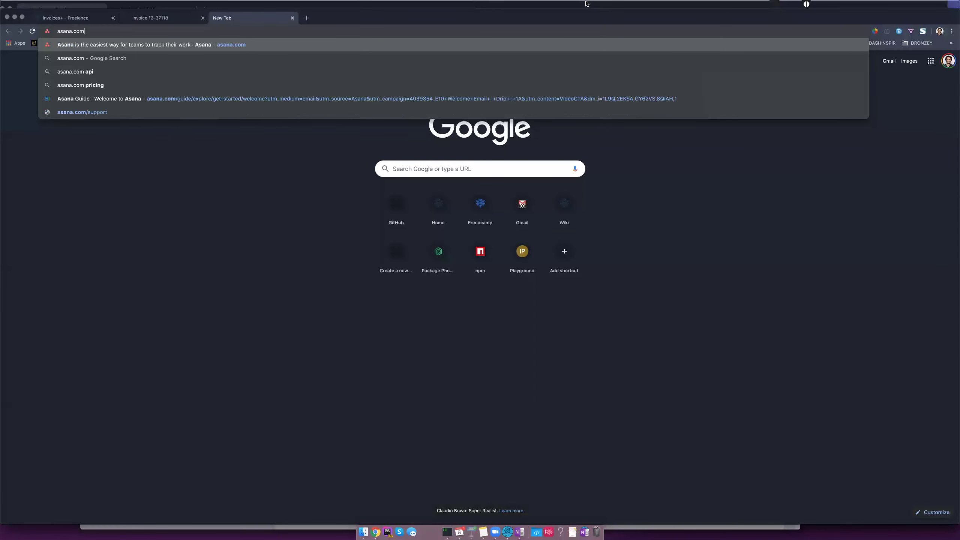
key(Return)
Open the Freedcamp offer at appsumo.com/freedcamp in another new tab, and bring up the login form on the Asana site
key(super+1)
key(super+t)
text(appsumo.com)
key(Return)
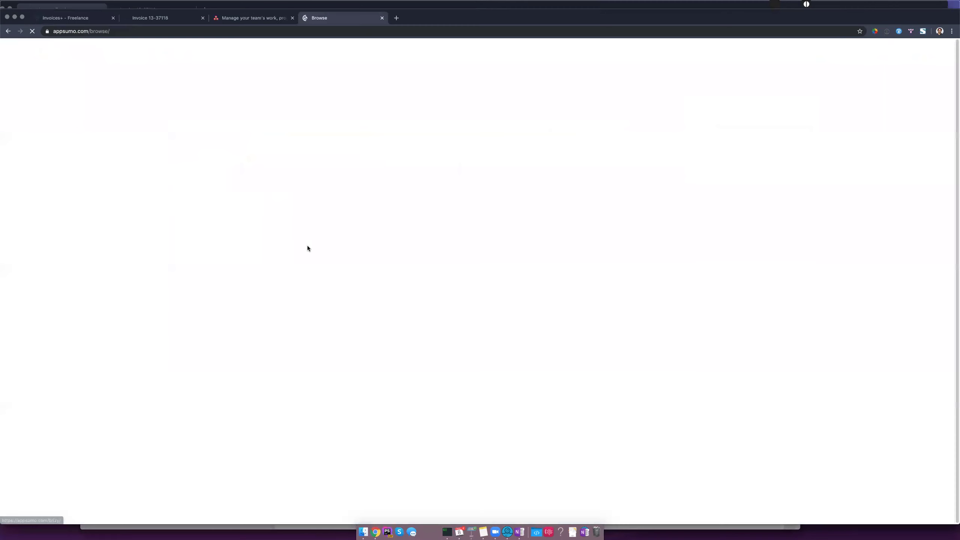
click(163, 33)
text(freedcamp)
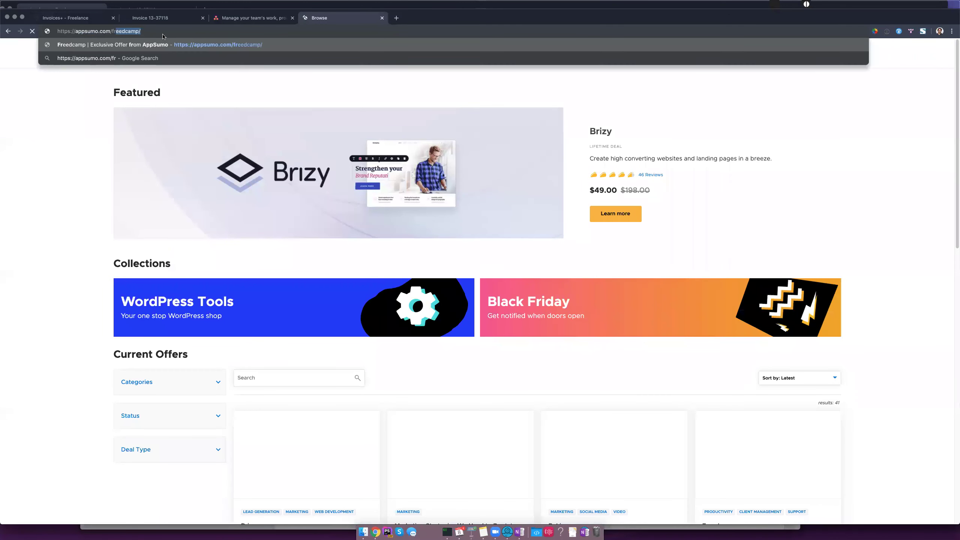
key(Return)
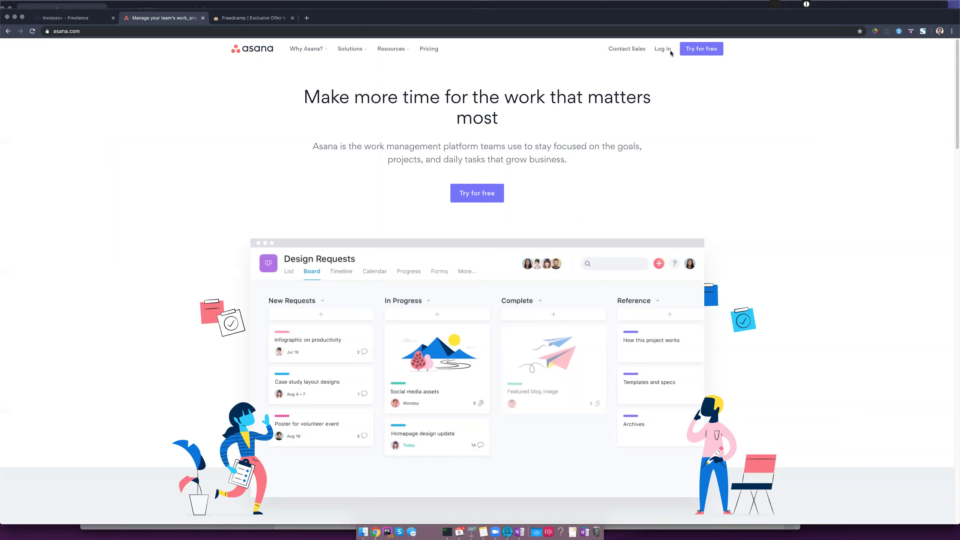
click(671, 50)
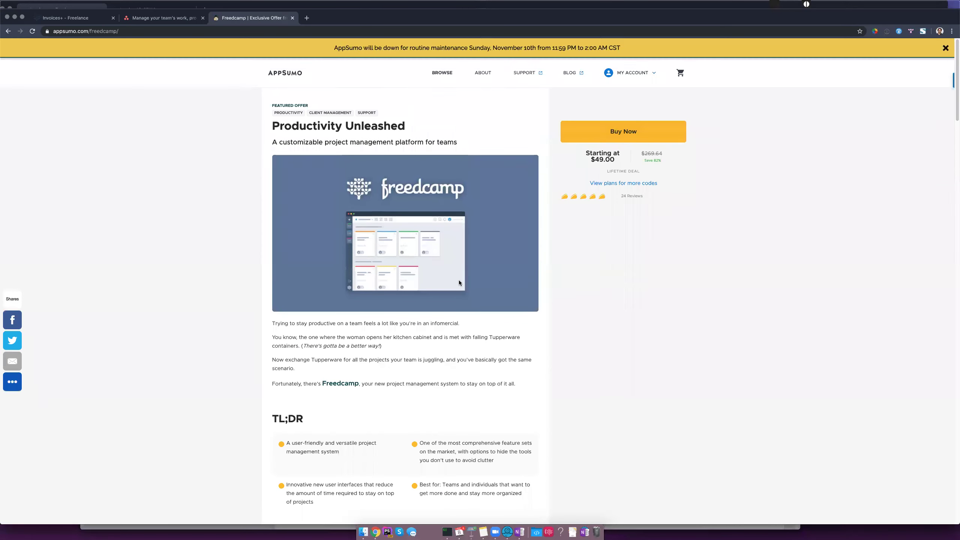
Examine the Single, Double and Multiple plans on the AppSumo offer, highlighting the Double plan's user allowance and the Multiple plan's 2 Factor Authentication
scroll(457, 278, down, 20)
scroll(455, 278, down, 5)
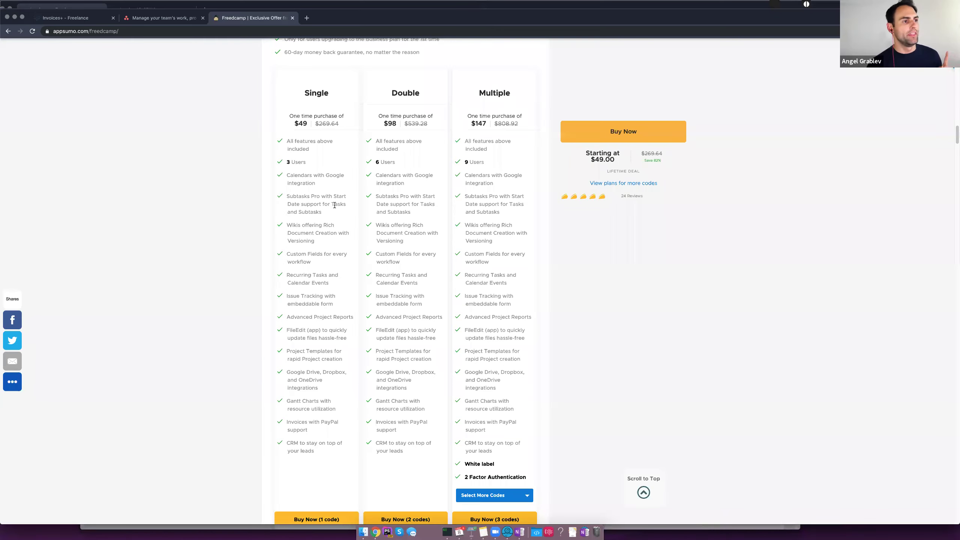
scroll(408, 345, down, 1)
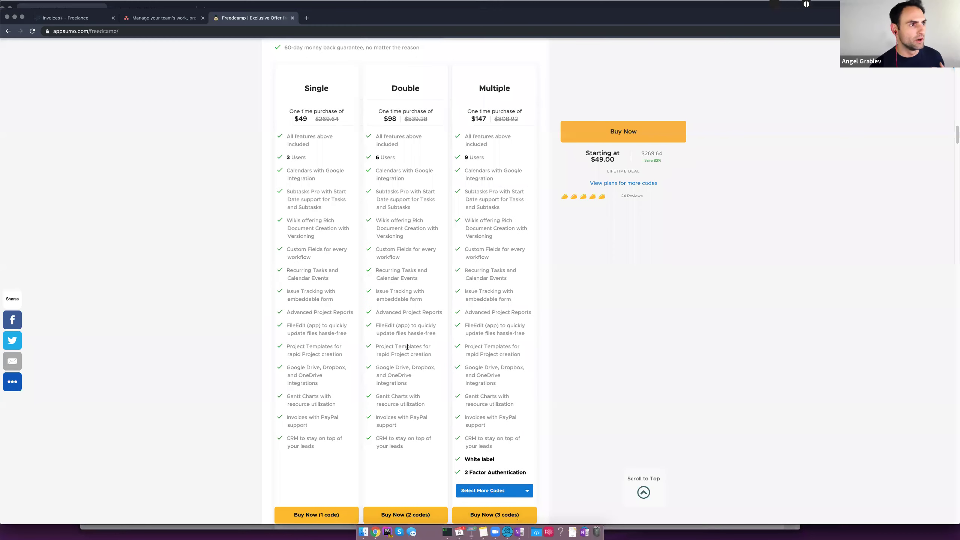
triple_click(405, 162)
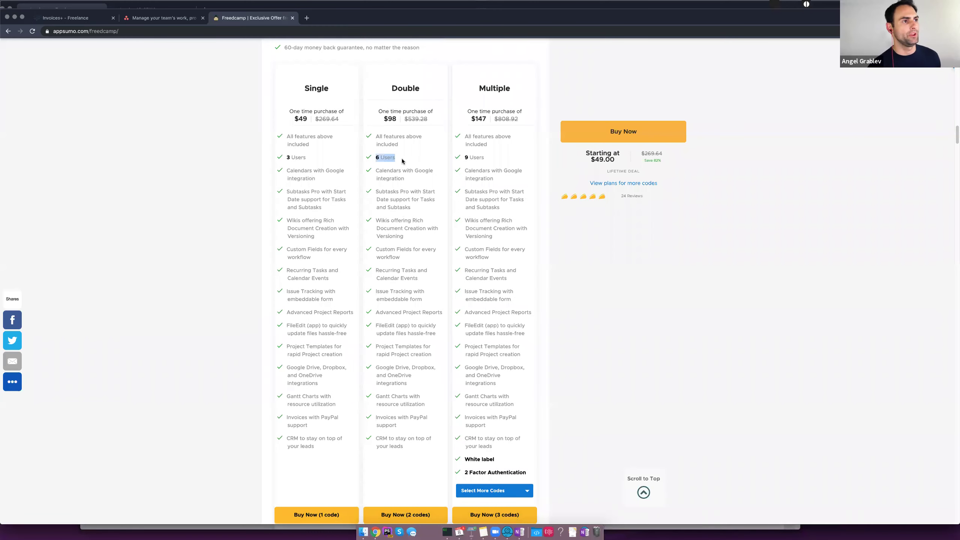
click(405, 162)
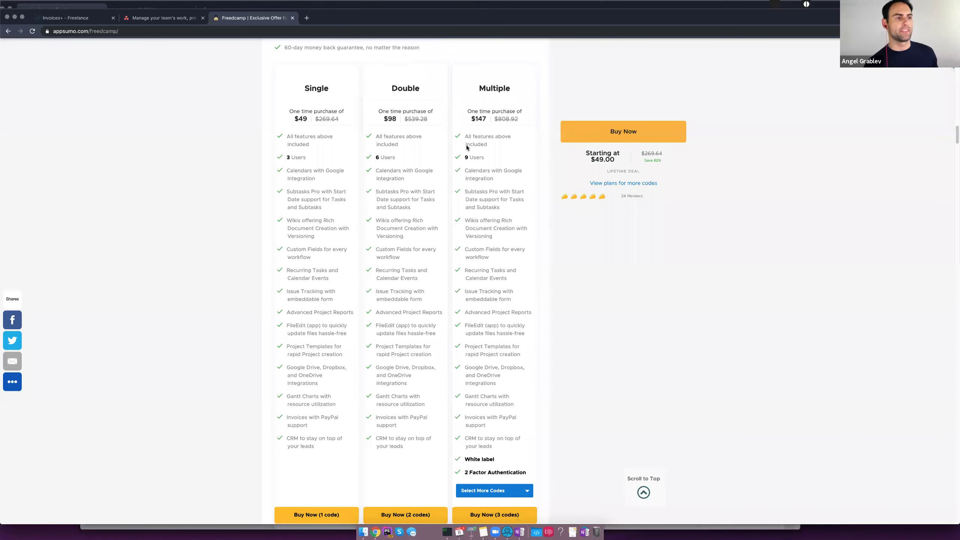
scroll(483, 202, down, 2)
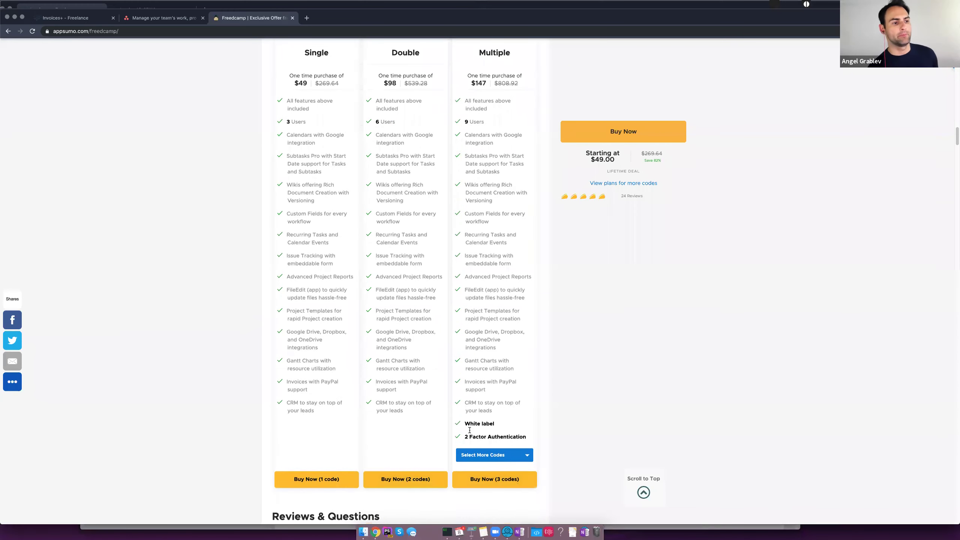
drag(465, 438, 514, 438)
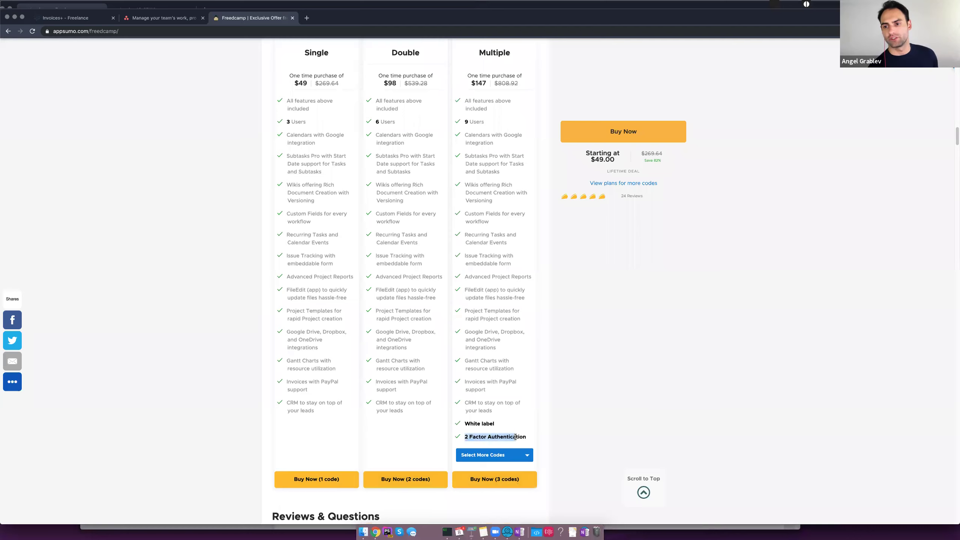
Return to the Asana login form and start signing in with a Google account
click(140, 19)
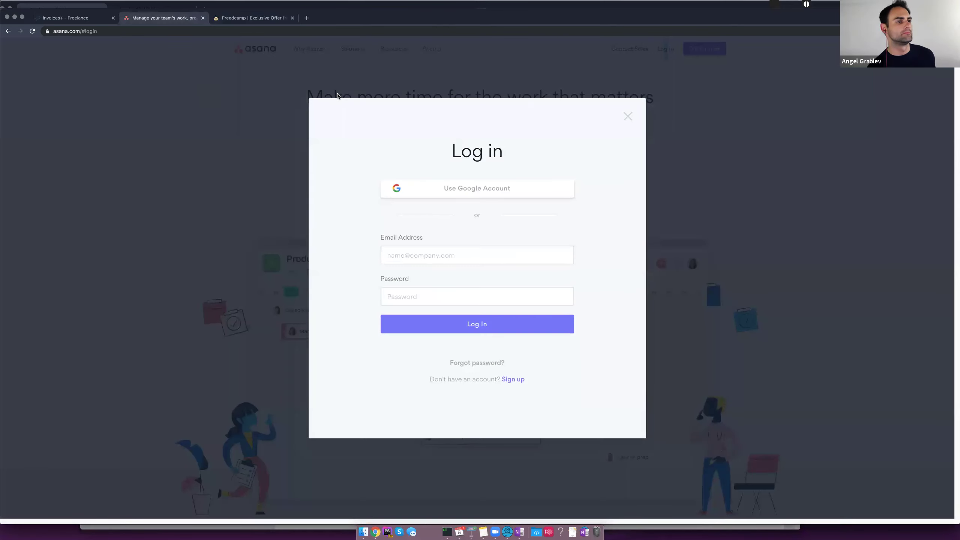
click(449, 185)
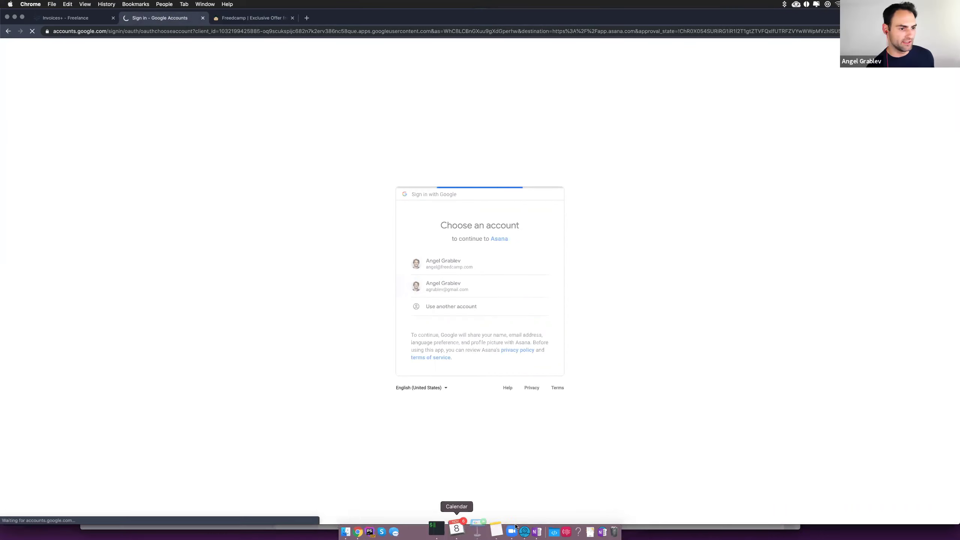
Switch to the slide presentation and advance two steps from the Applications slide
click(471, 531)
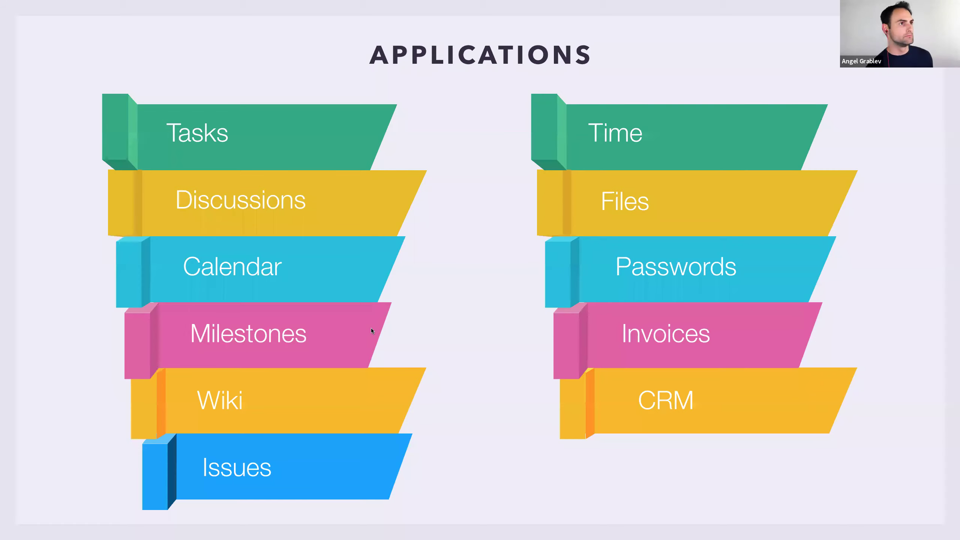
key(Right)
key(Right)
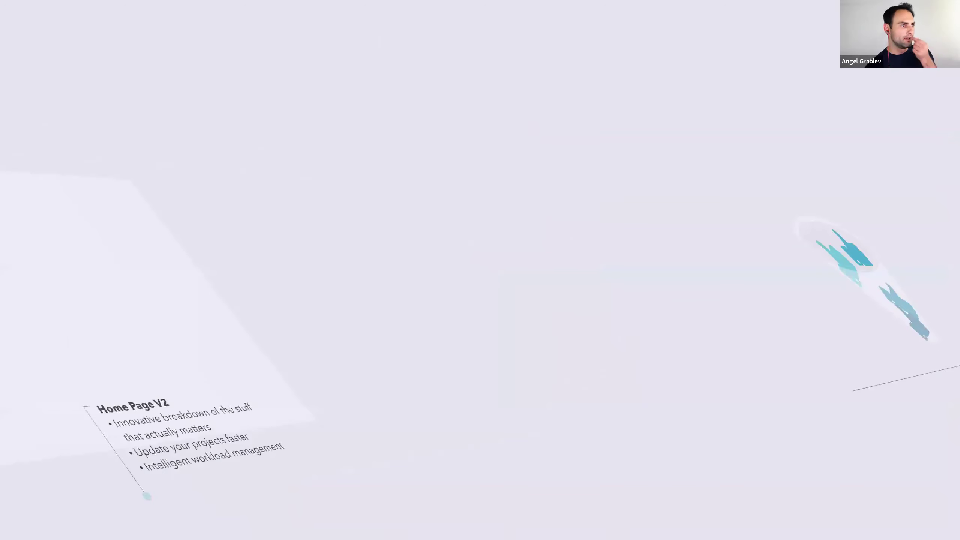